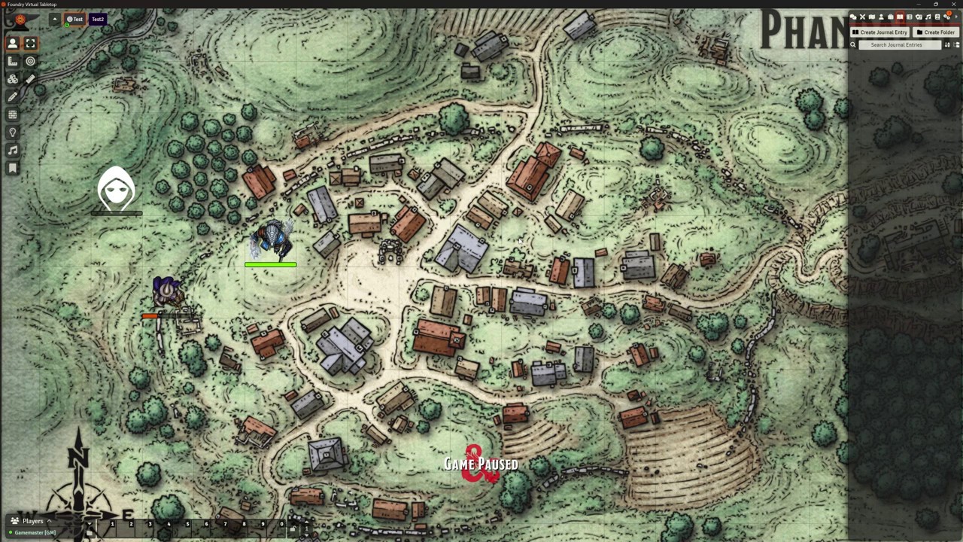
Check Module Management with the list filtered to active modules only.
left_click(947, 17)
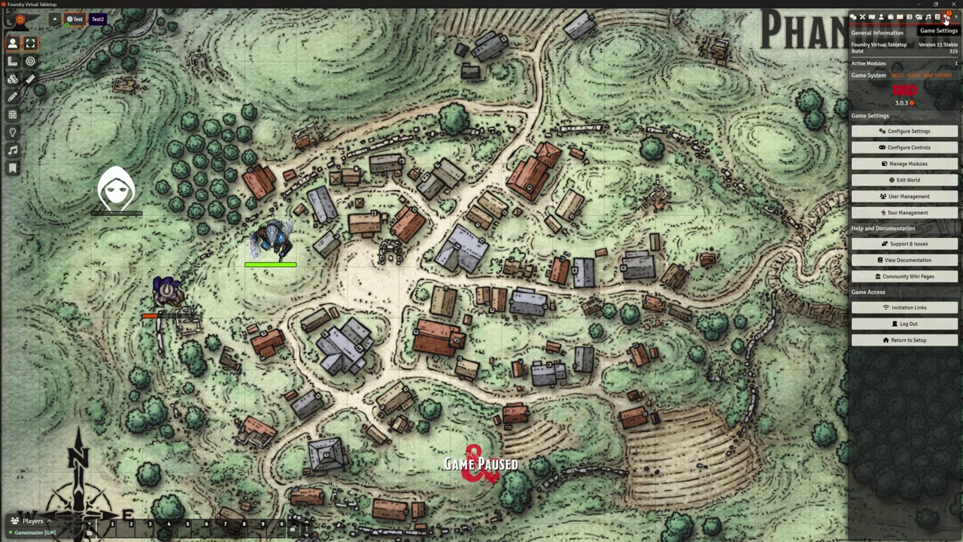
left_click(909, 163)
left_click(517, 168)
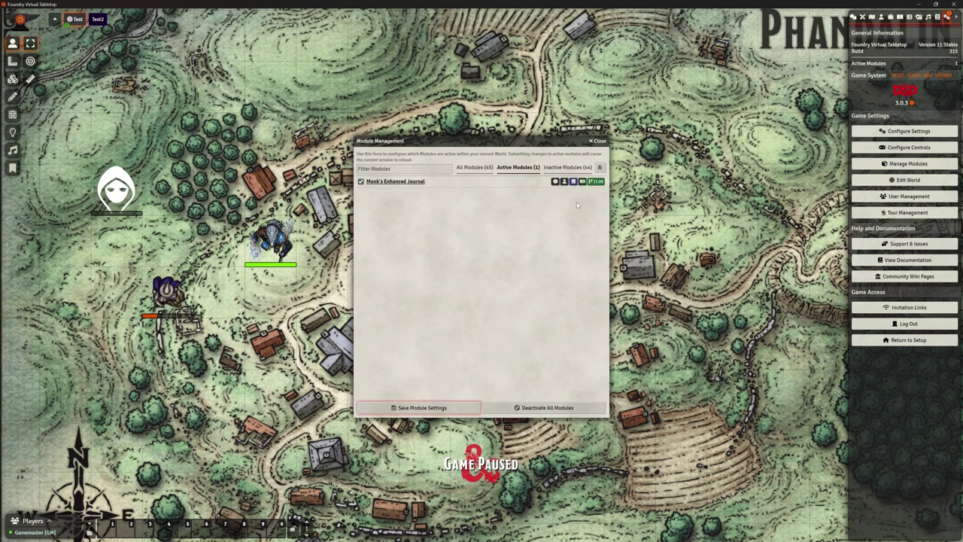
left_click(598, 141)
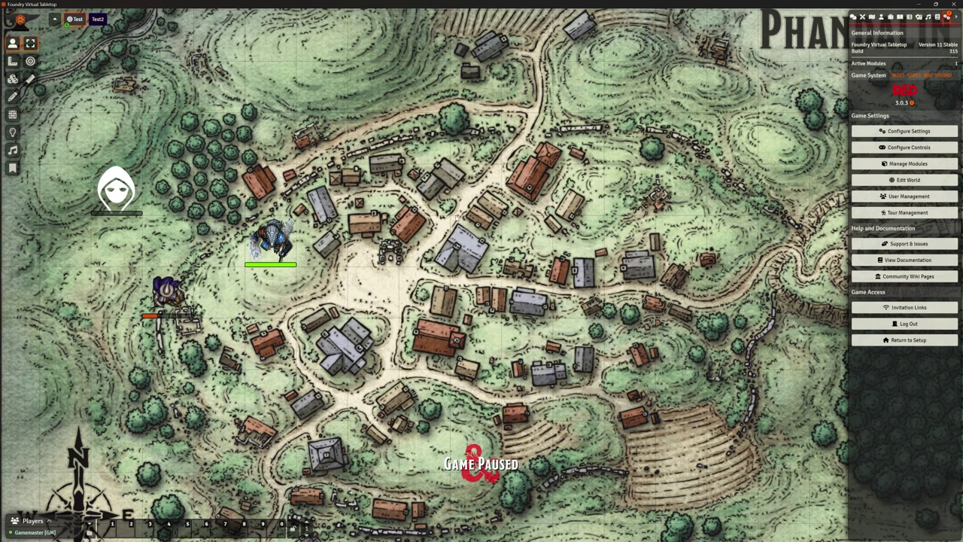
Zoom in and pan the map onto the Phandalin town centre.
scroll(383, 272, "down", 3)
scroll(383, 273, "up", 5)
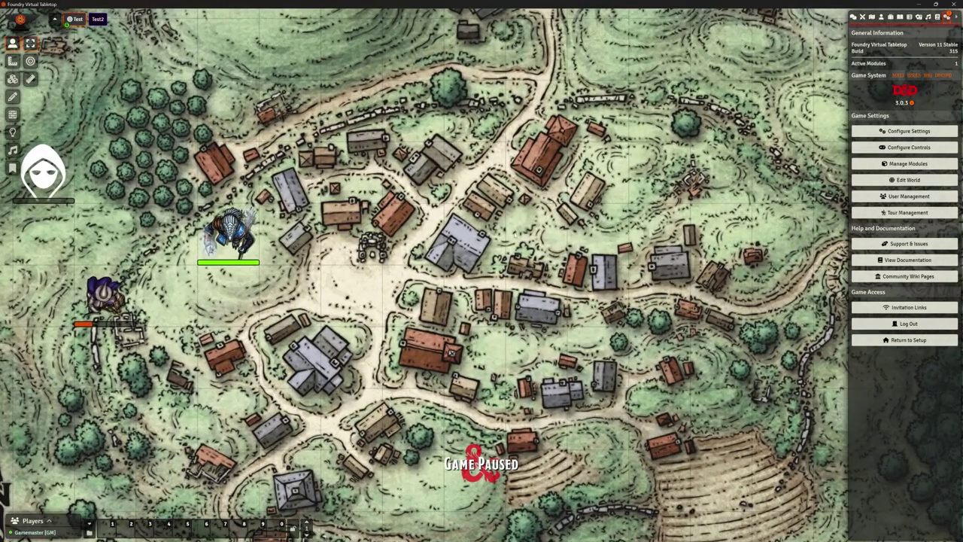
left_click_drag(515, 223, 474, 241)
scroll(496, 270, "up", 1)
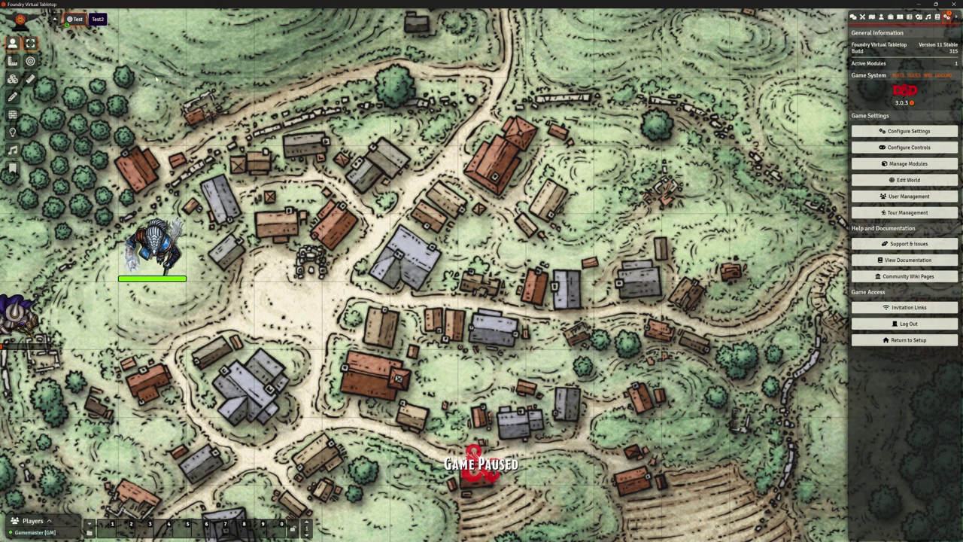
Place a 'Stonehill Inn' map note near the town centre, with its own journal entry.
left_click(12, 168)
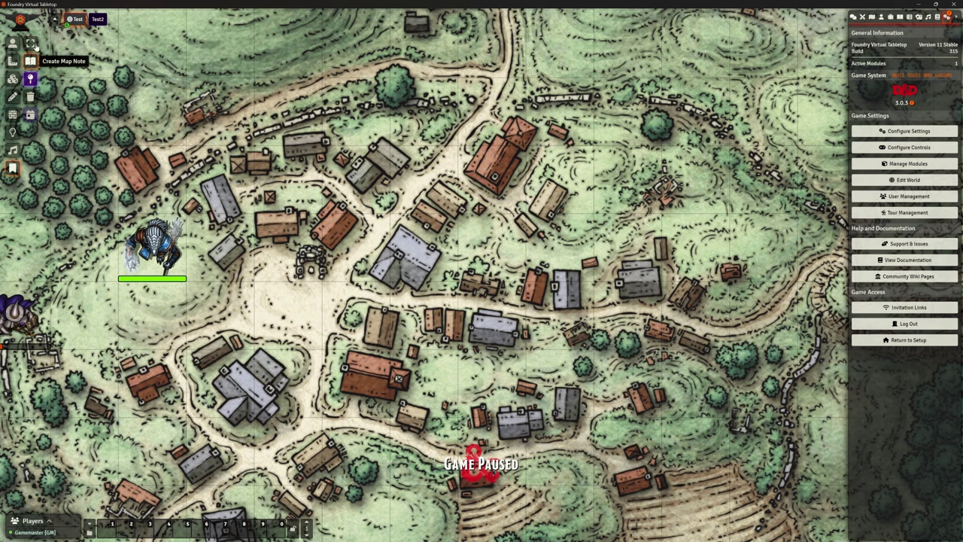
left_click(30, 61)
left_click(408, 258)
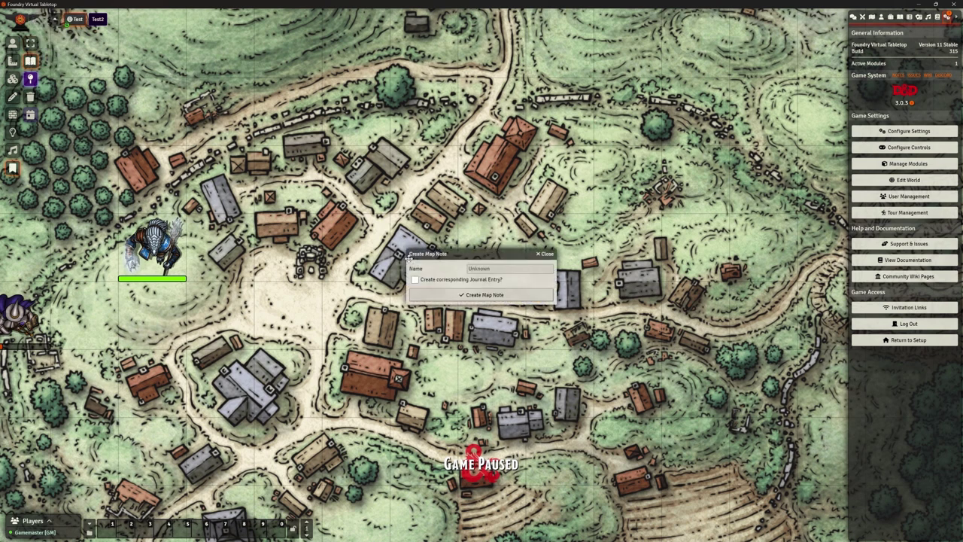
left_click(495, 268)
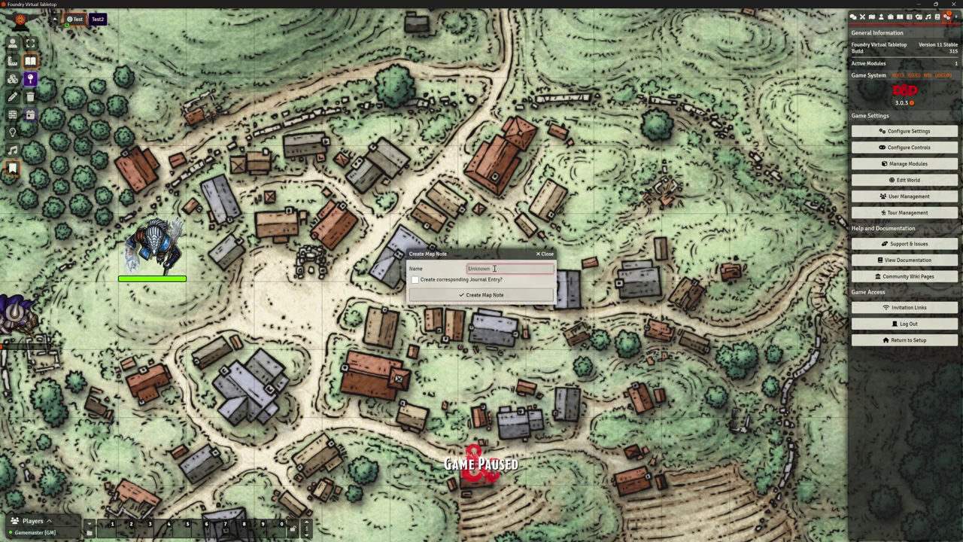
type("Stonehill")
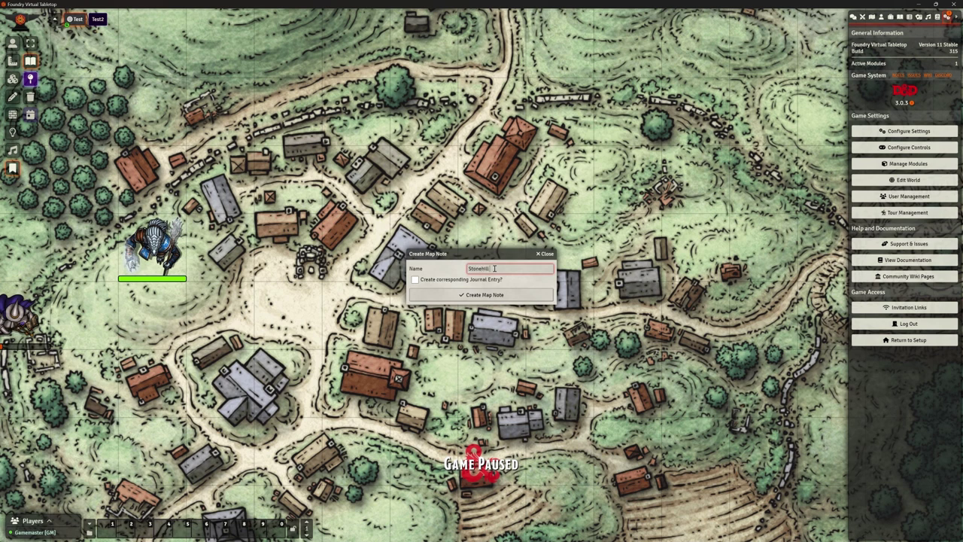
type(" Inn")
left_click(415, 279)
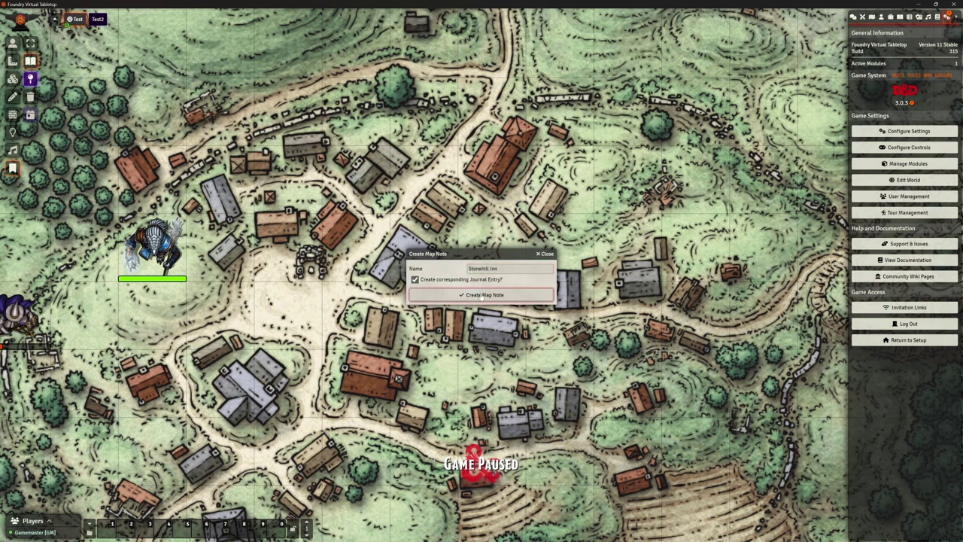
left_click(481, 295)
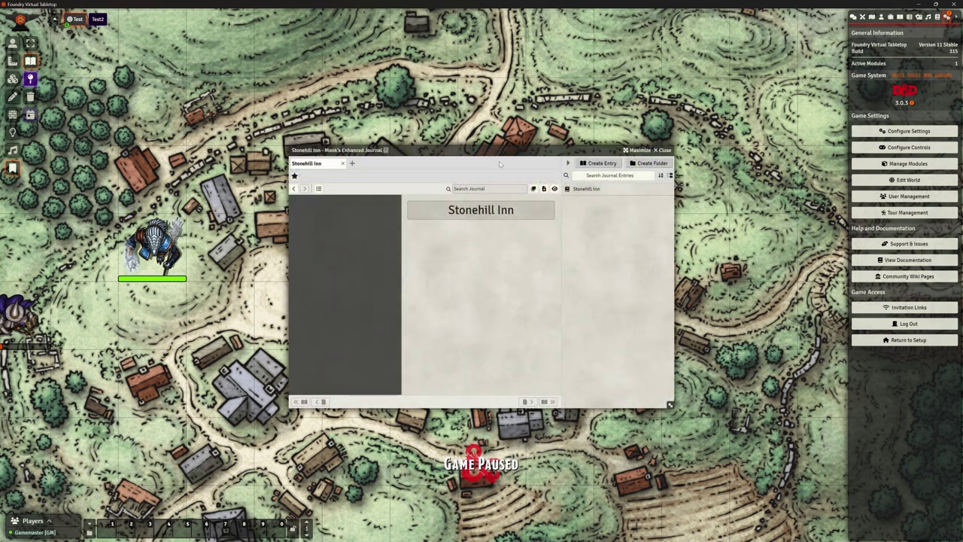
left_click_drag(502, 150, 486, 150)
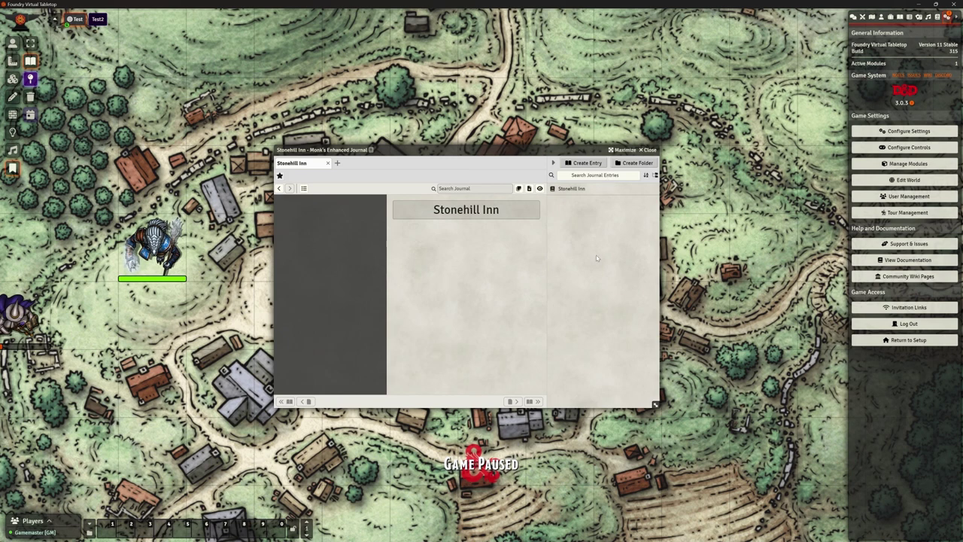
Create a new journal entry named 'Description'.
left_click(588, 164)
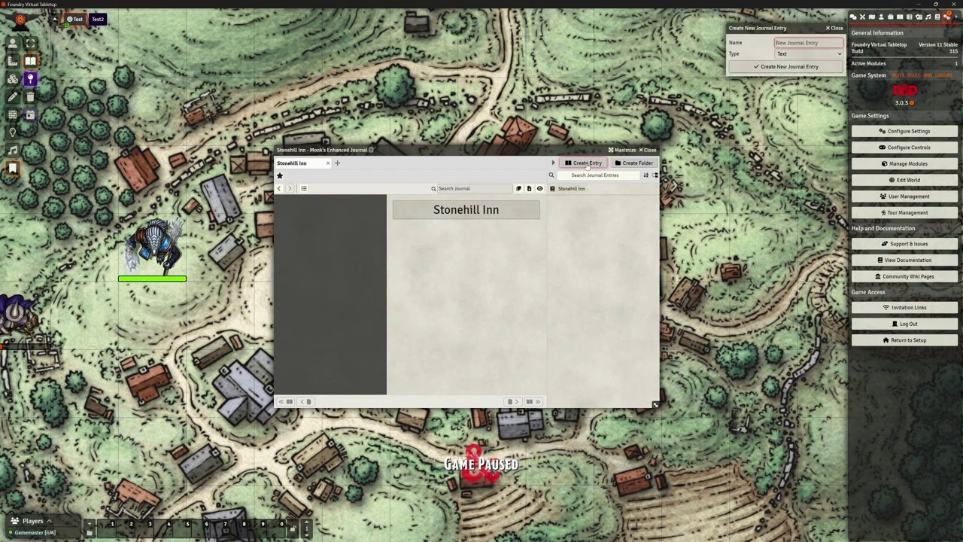
left_click_drag(763, 27, 432, 260)
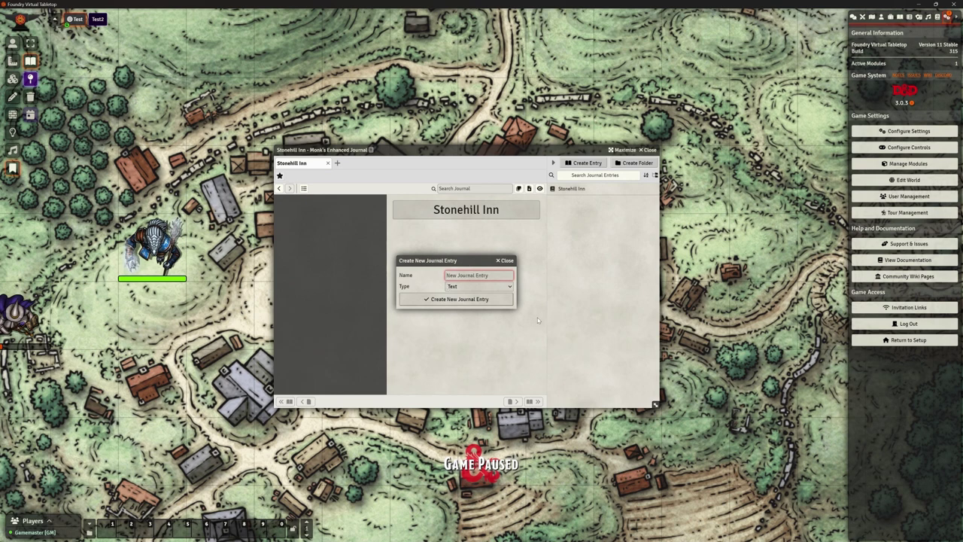
type("Description")
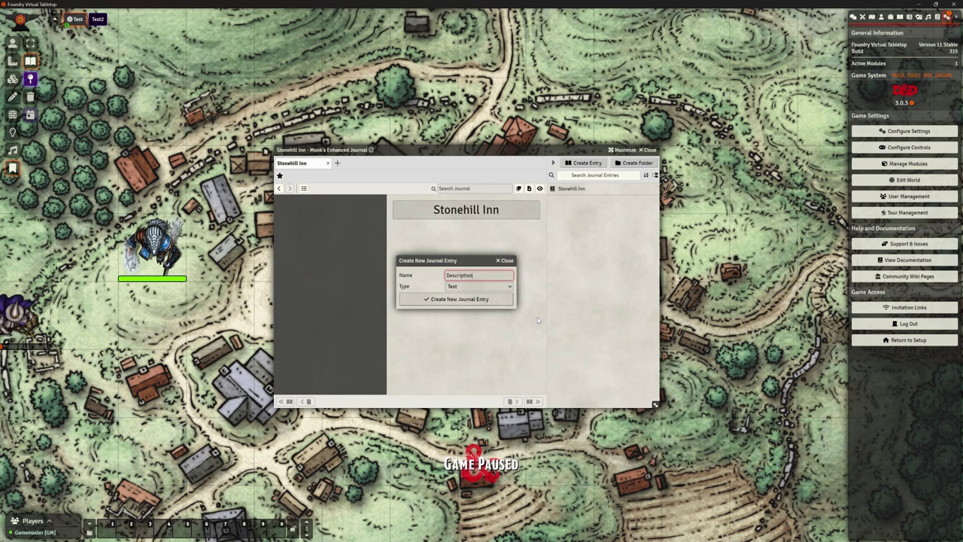
left_click(485, 300)
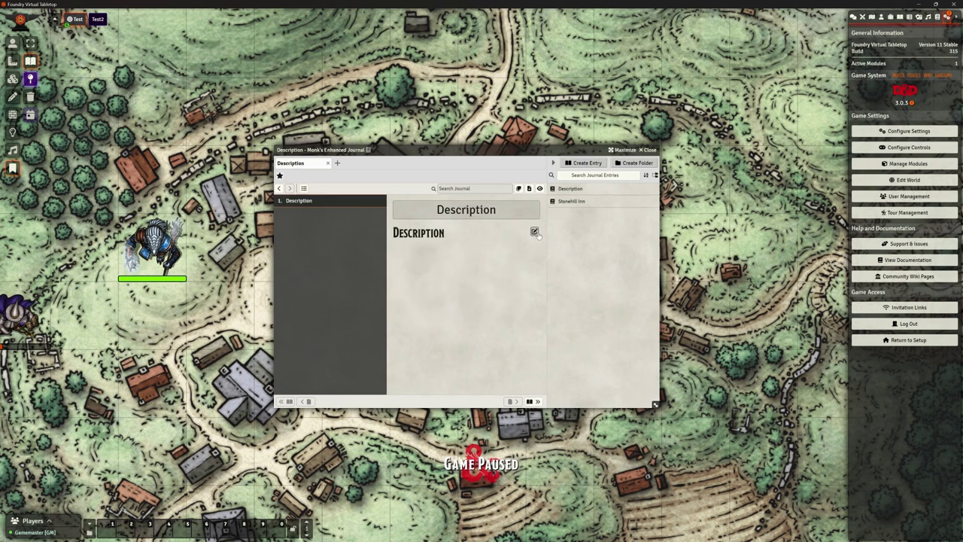
Write 'Hello world' on the Description page and save it.
left_click(534, 231)
left_click(480, 259)
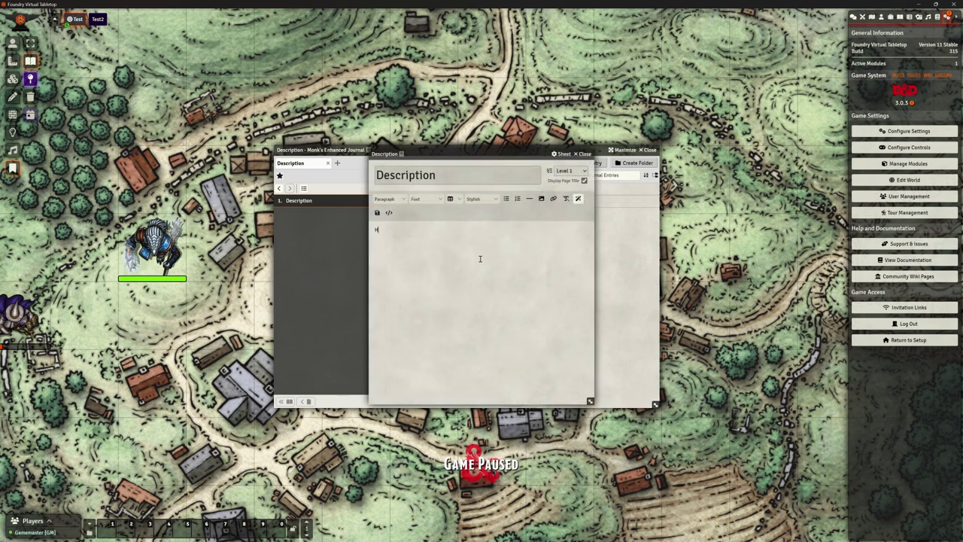
type("Hello world")
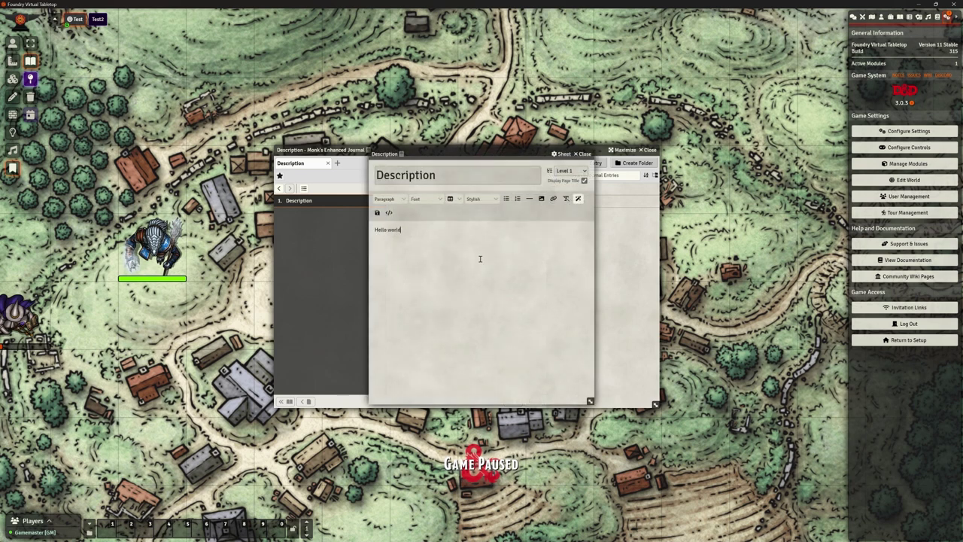
left_click(584, 154)
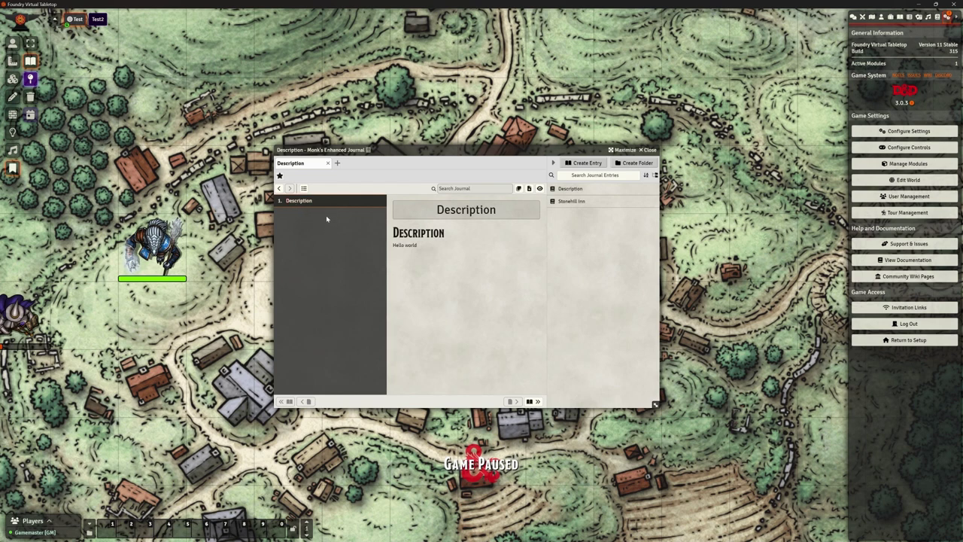
Start a new Shop-type journal entry and enter the name Toblen's Supplies.
left_click(580, 164)
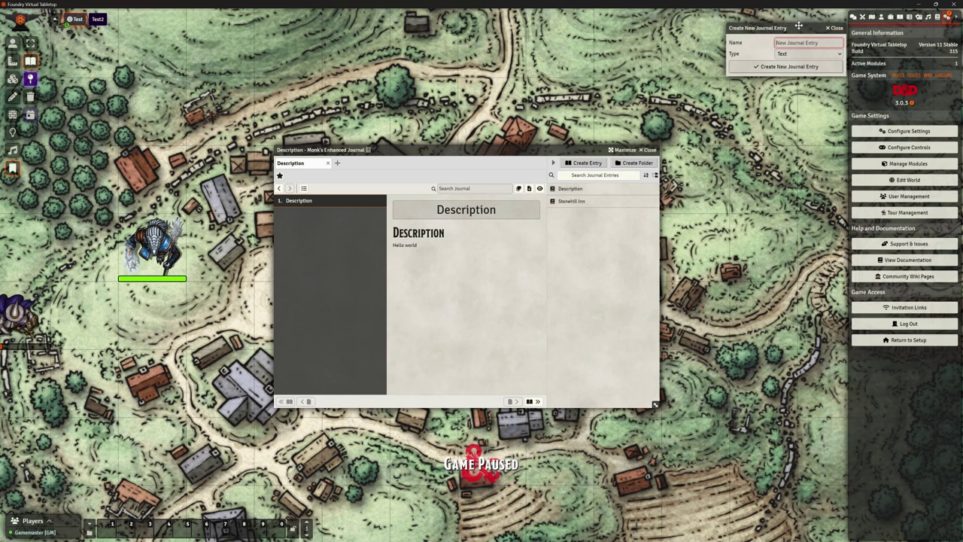
left_click_drag(790, 29, 471, 250)
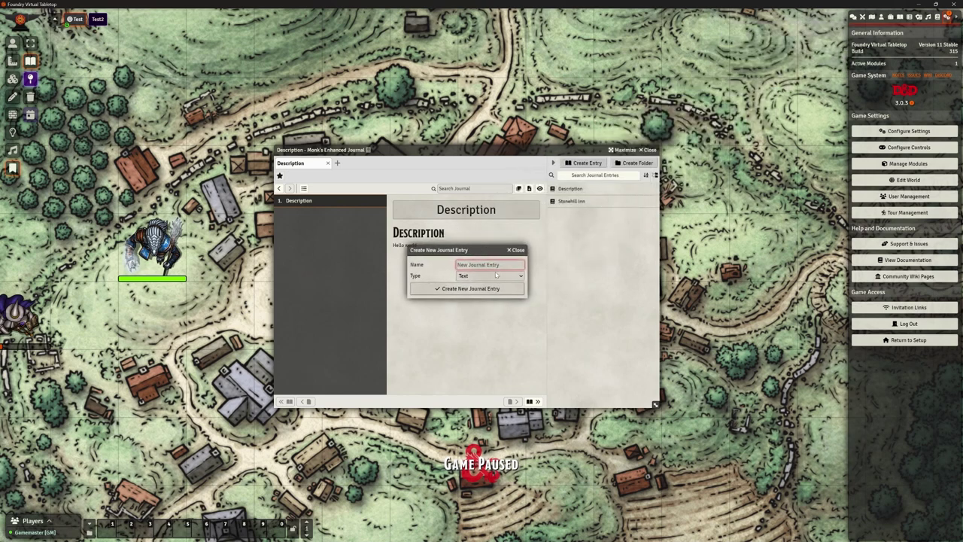
left_click(496, 275)
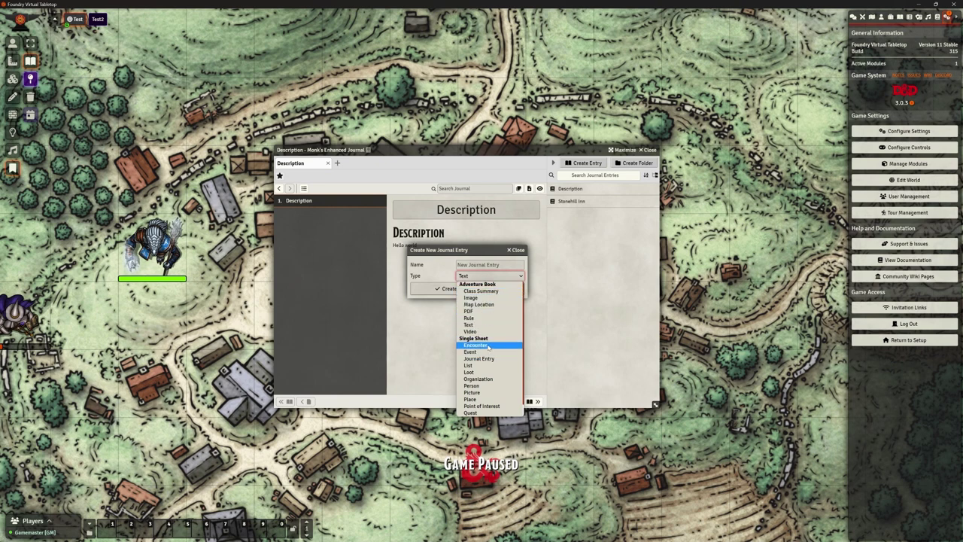
scroll(488, 347, "down", 2)
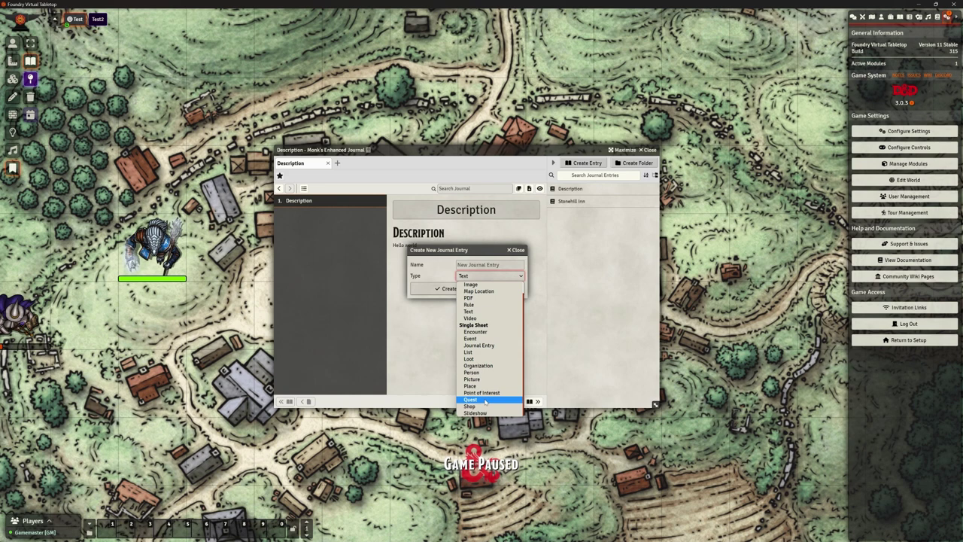
key("Up")
key("Up")
key("Up")
key("Up")
key("Up")
key("Up")
key("Down")
key("Down")
key("Down")
key("Down")
key("Down")
key("Down")
key("Up")
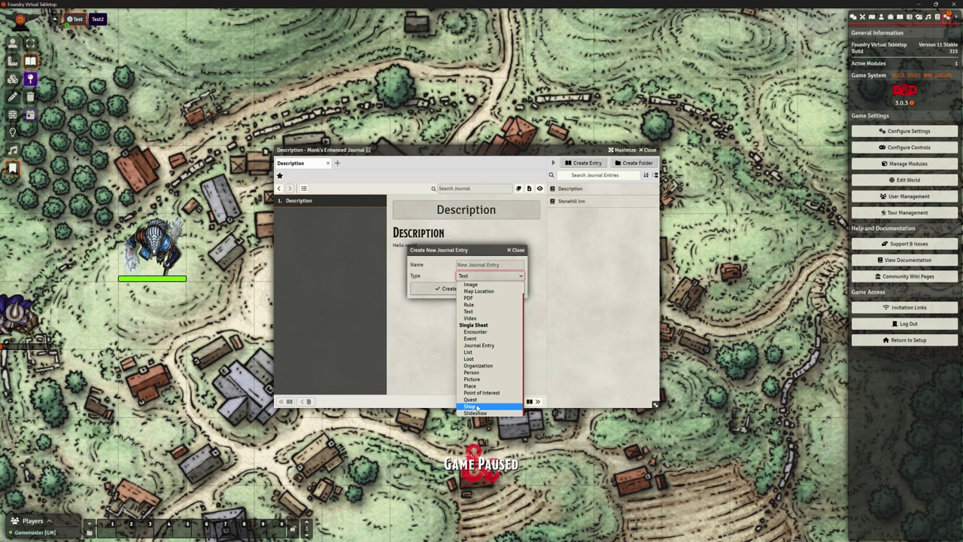
key("Escape")
left_click(476, 265)
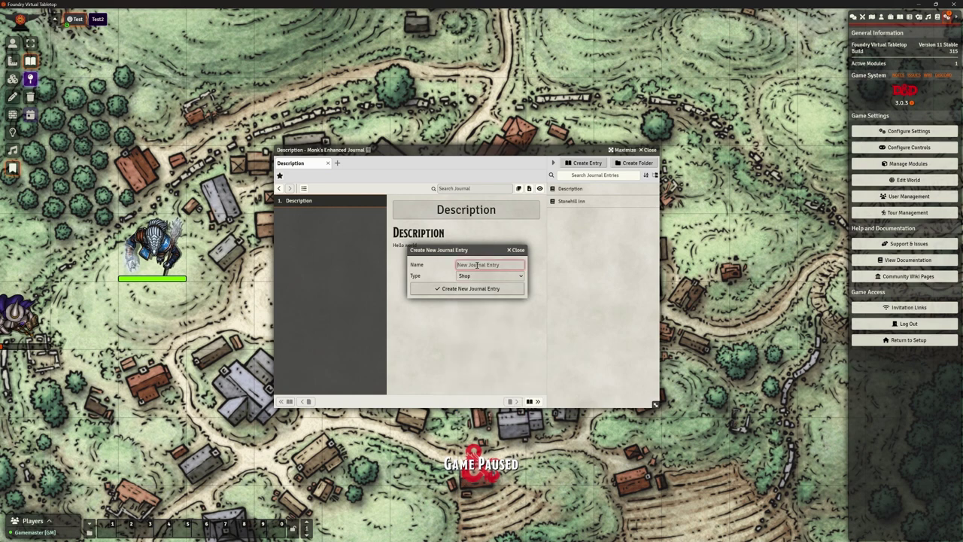
type("Toblen's Supplies")
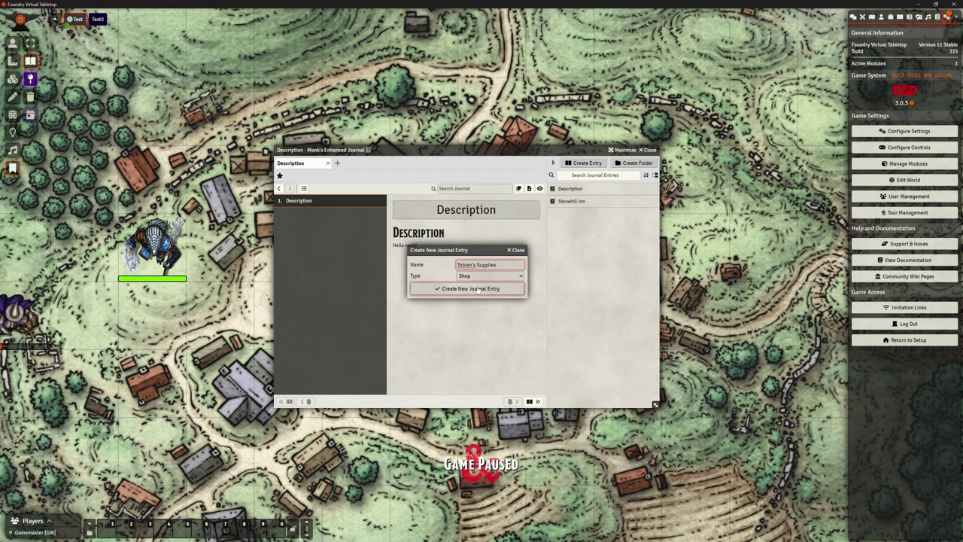
Create the Toblen's Supplies entry and set its shop type to Inn.
left_click(479, 289)
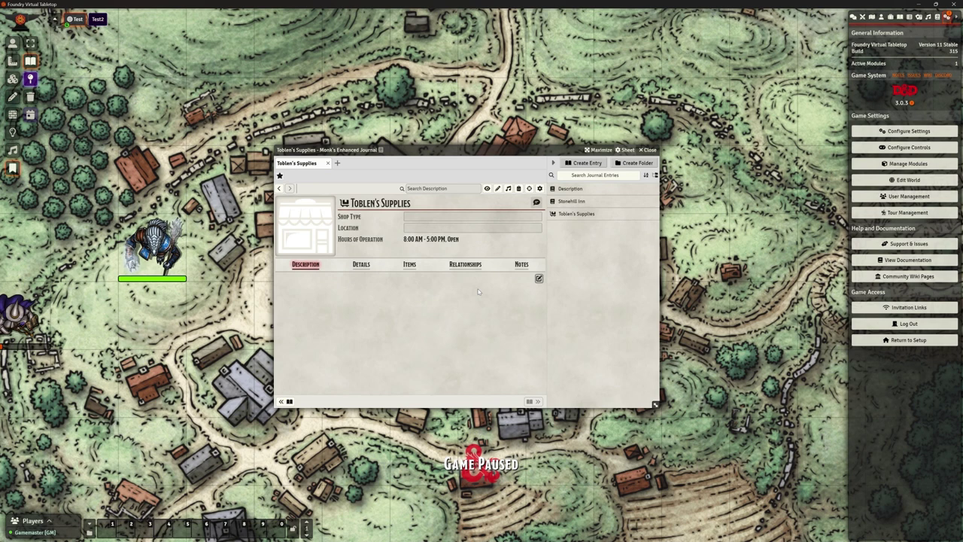
type("Inn")
left_click(424, 227)
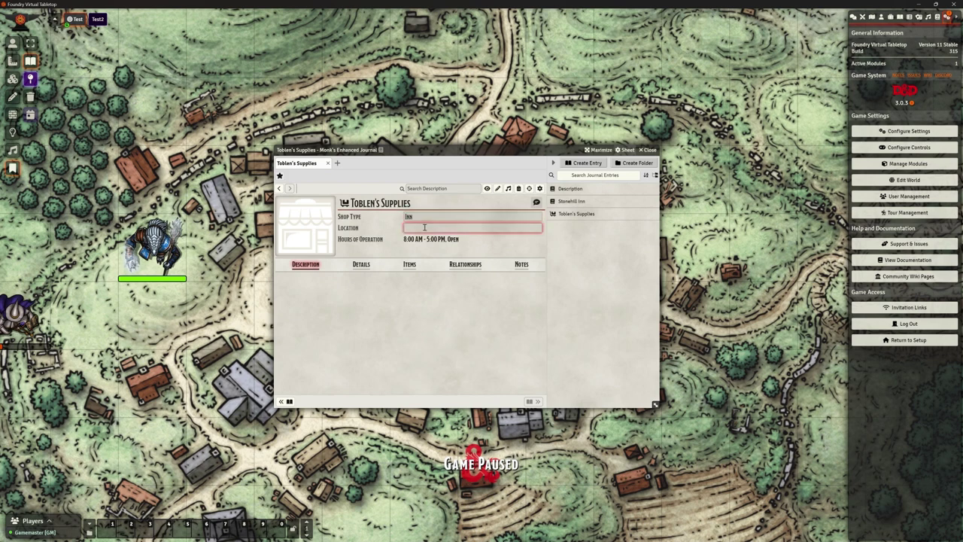
Set the shop's location to Phandalin and its description to 'It's a shop'.
type("Phandal")
key("BackSpace")
key("BackSpace")
key("BackSpace")
type("ndalin")
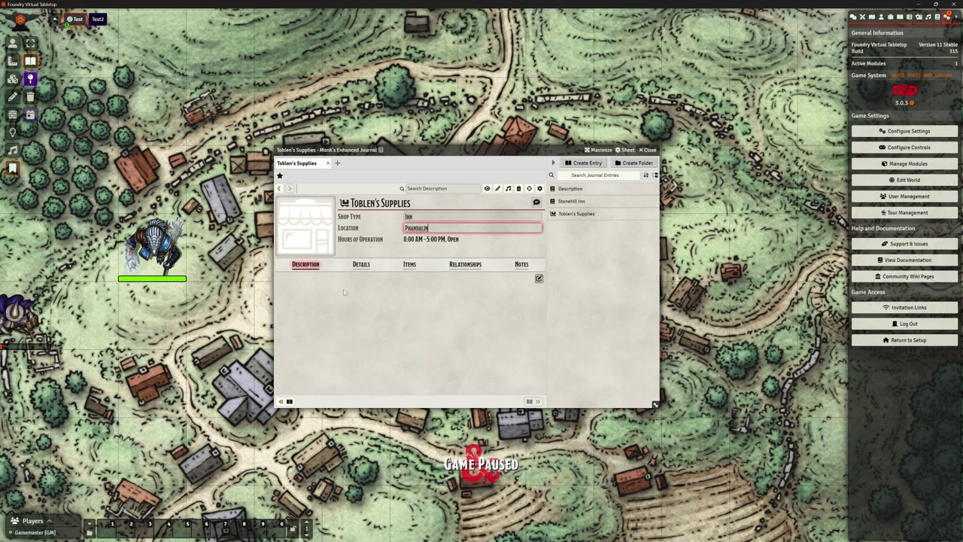
left_click(357, 295)
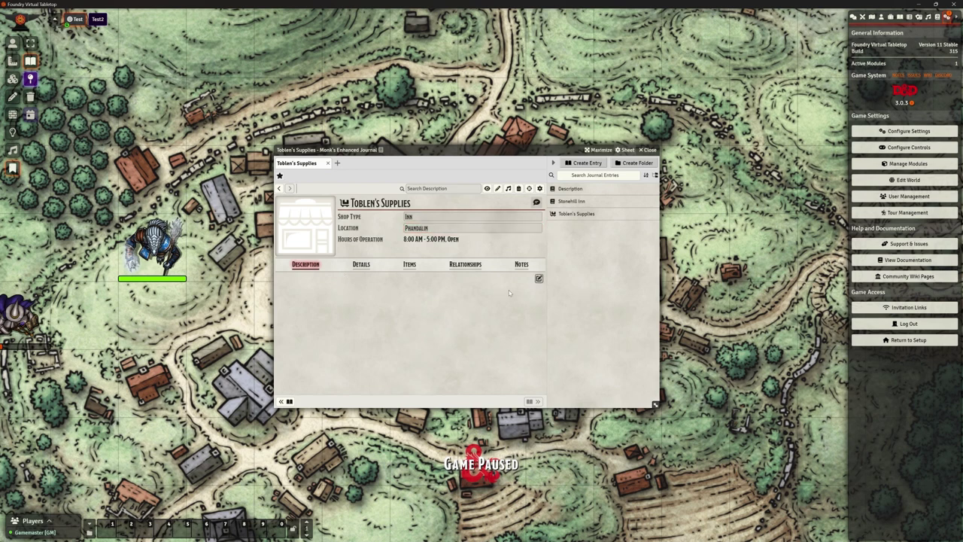
left_click(539, 279)
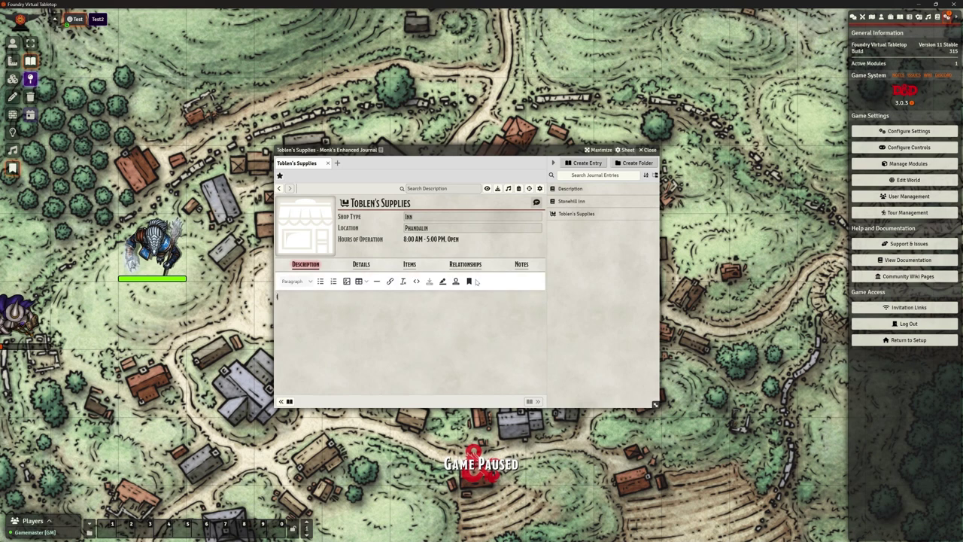
type("It's a shop")
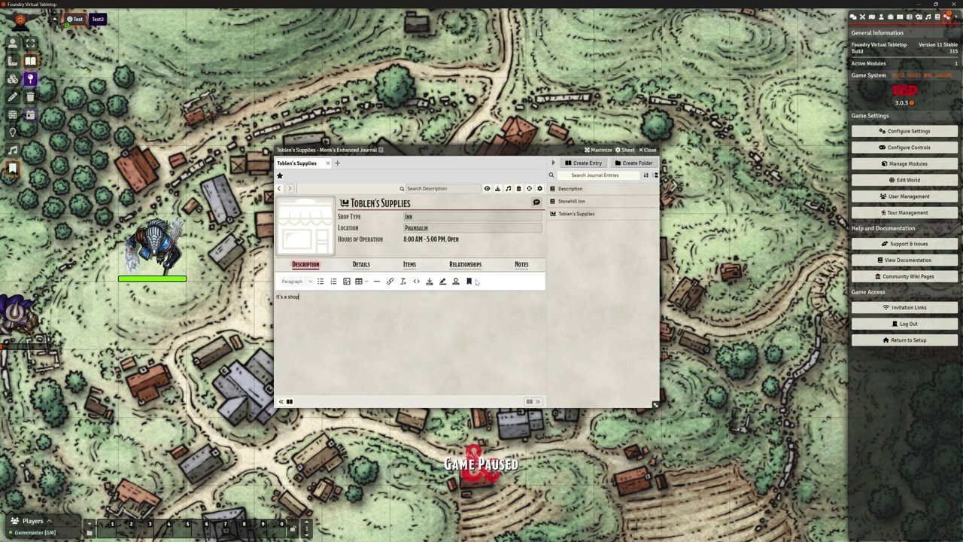
On the Details tab, set the shop hours to 9:00 AM–11:00 PM.
left_click(361, 264)
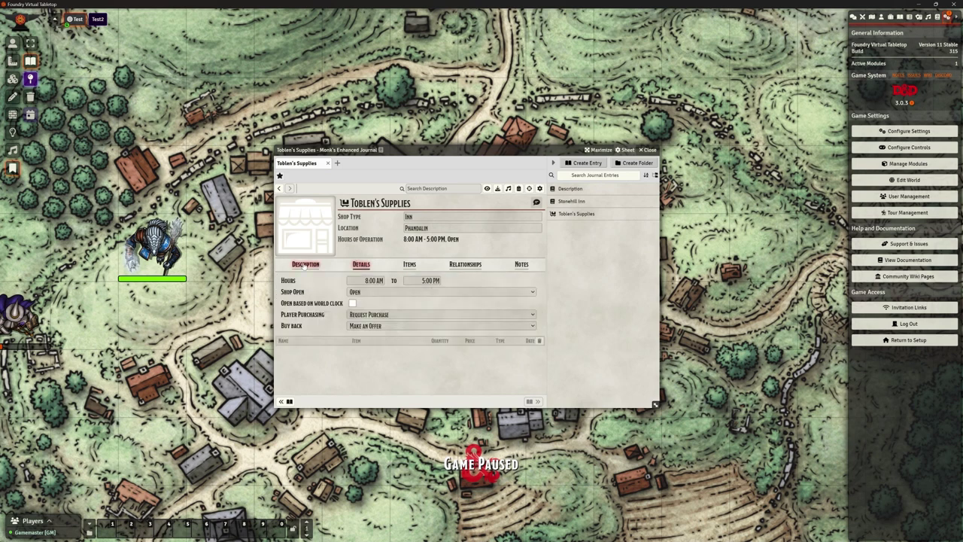
left_click(305, 264)
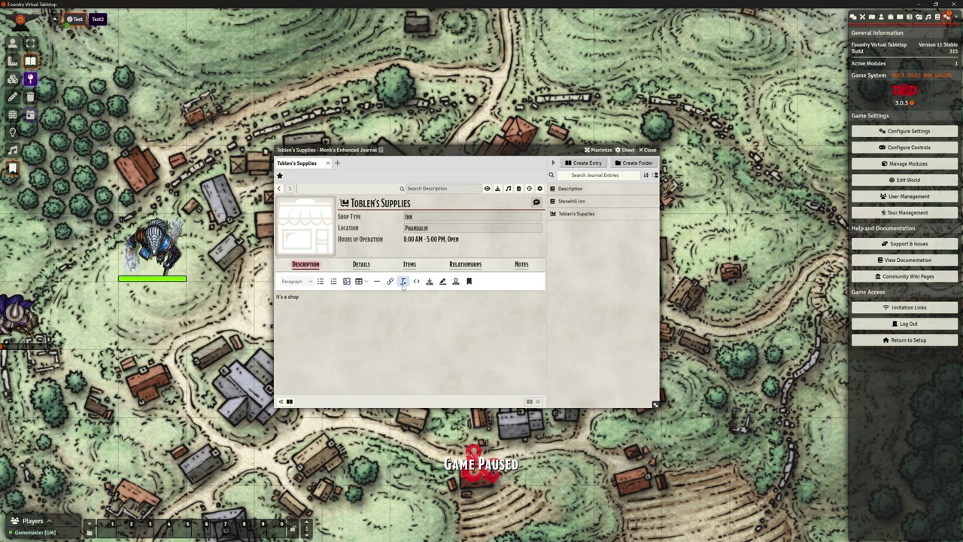
left_click(361, 264)
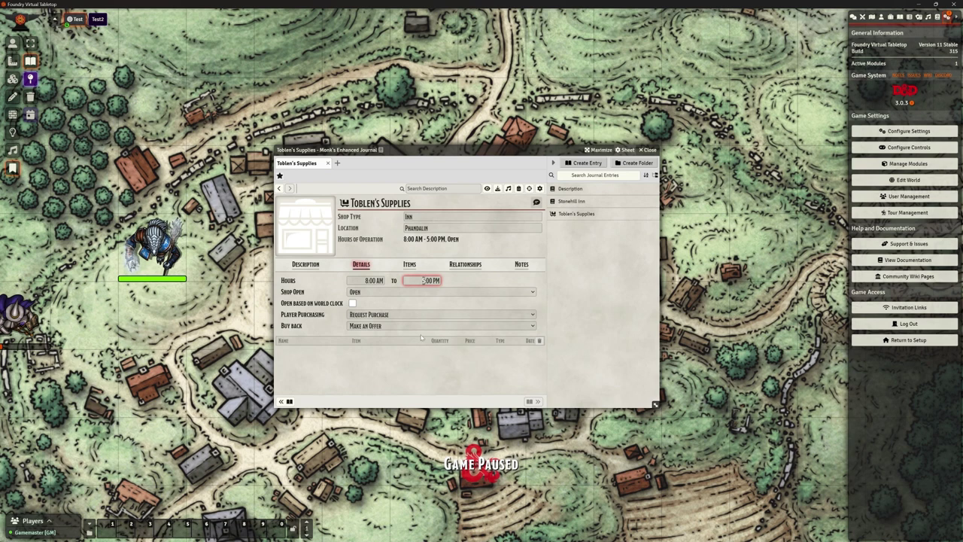
left_click(423, 280)
type("11:00 PM")
left_click(388, 360)
left_click(369, 280)
type("9:00 AM")
left_click(371, 366)
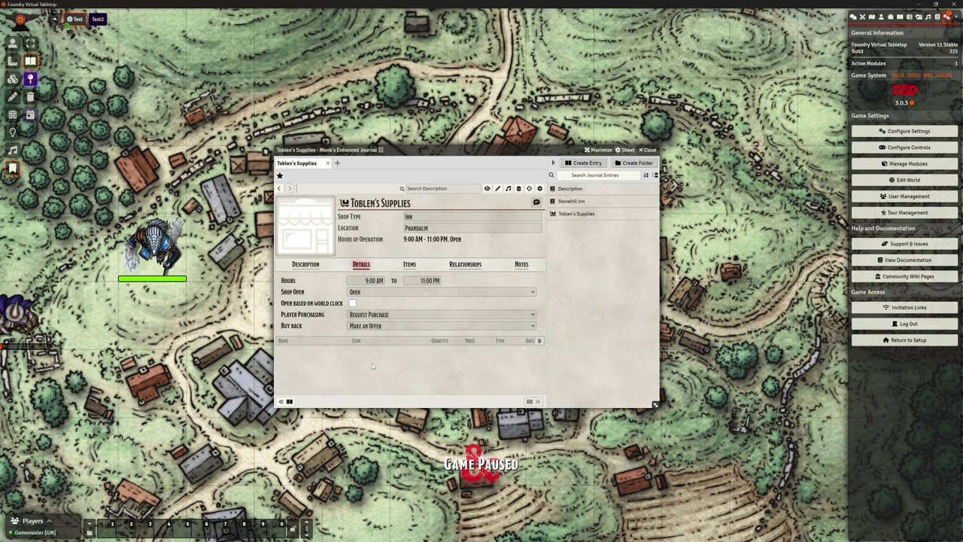
Keep Shop Open set to Open, not following the world clock.
left_click(372, 292)
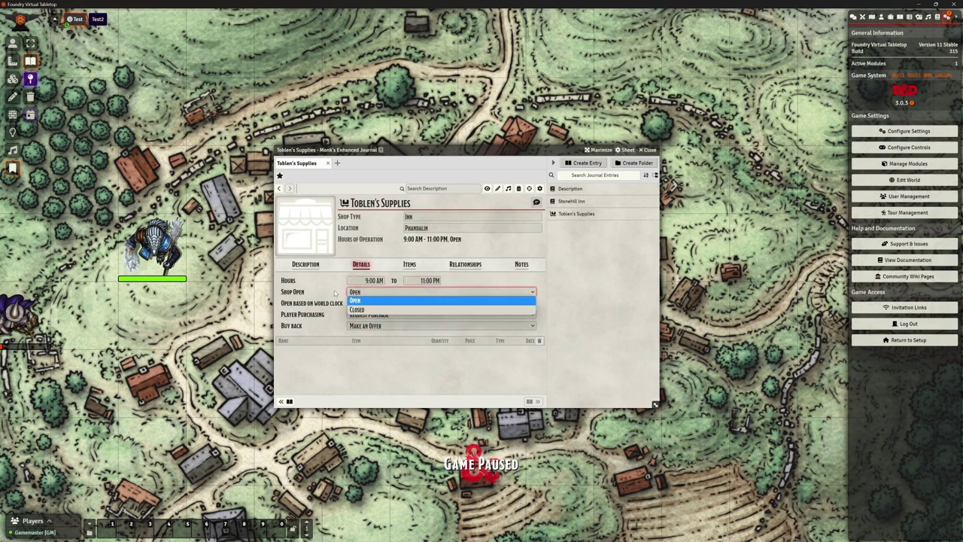
left_click(333, 289)
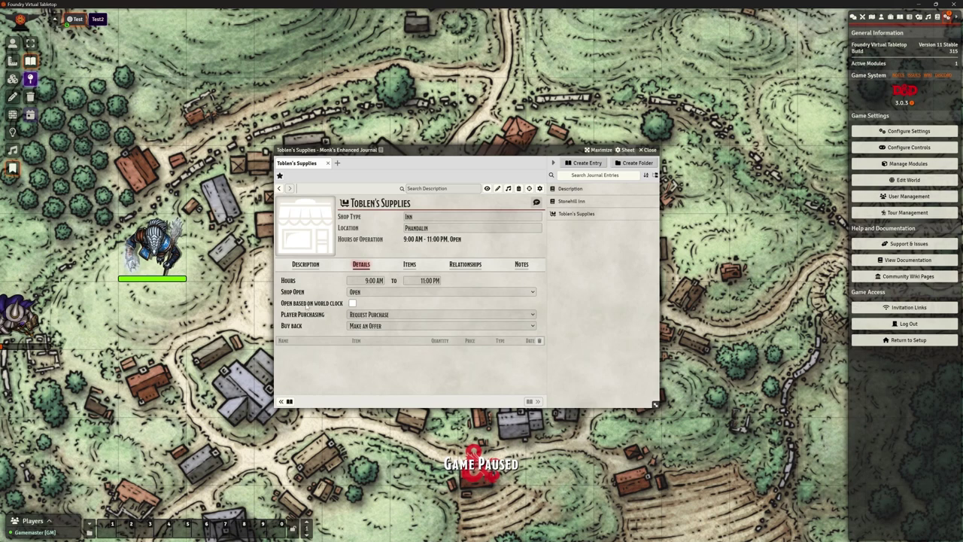
left_click(353, 303)
left_click(352, 303)
left_click(363, 292)
left_click(365, 307)
Keep player purchasing as Request Purchase and set Buy back to Anyone.
left_click(356, 315)
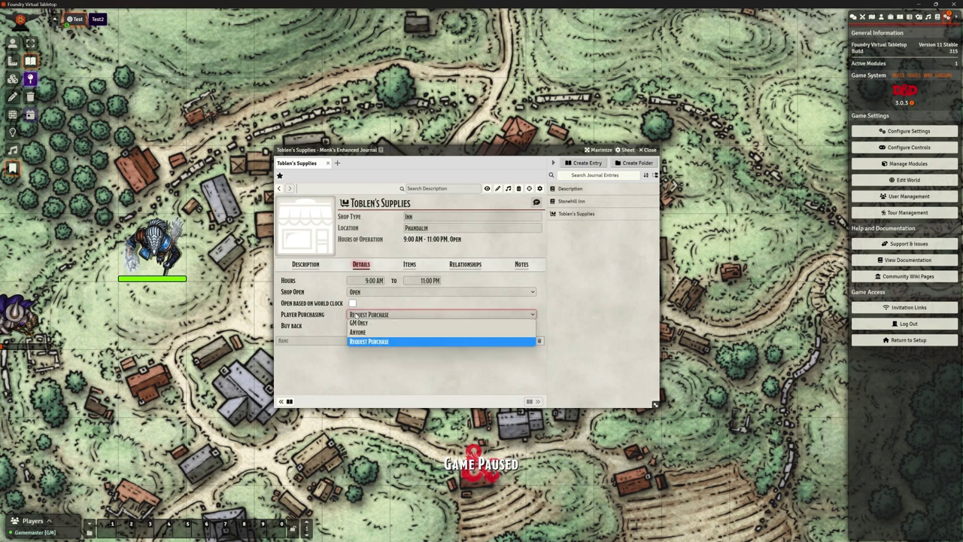
left_click(389, 342)
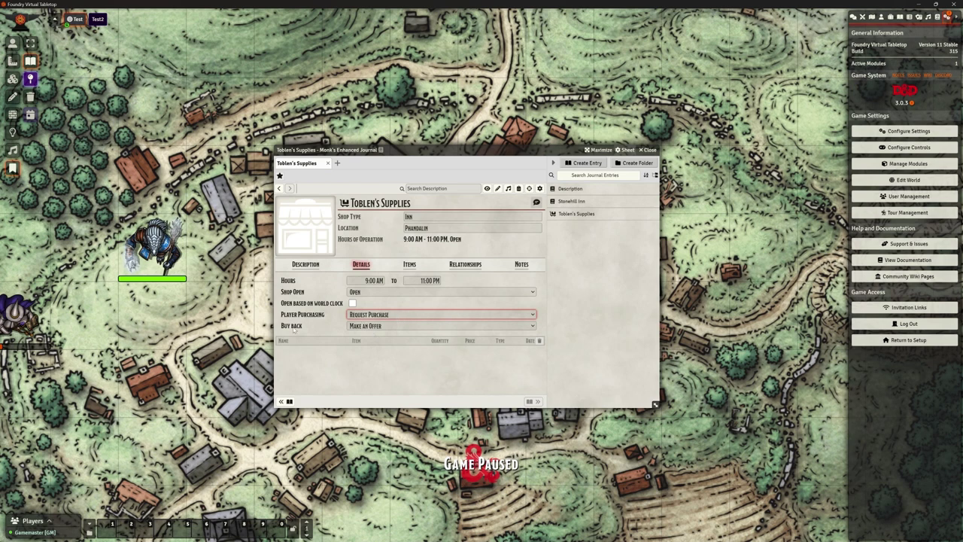
left_click(369, 326)
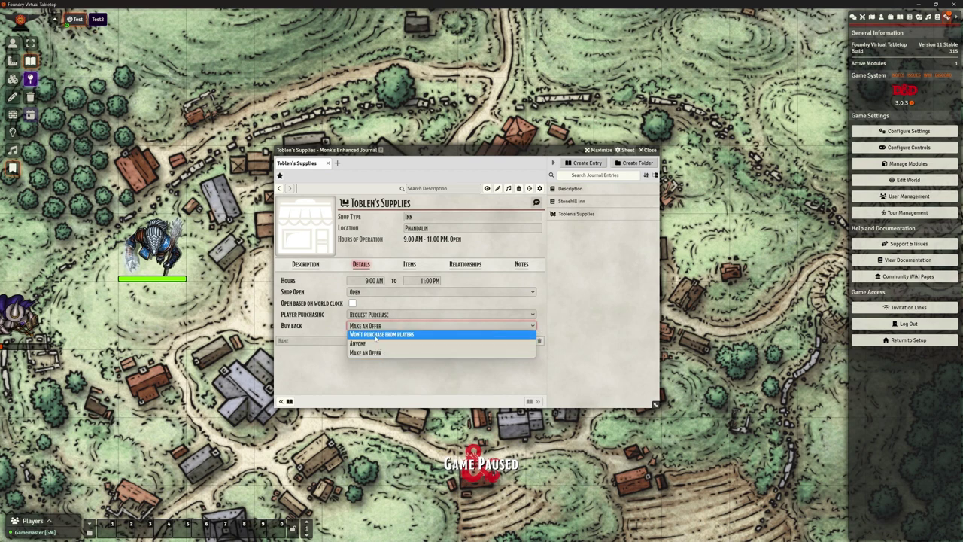
left_click(376, 338)
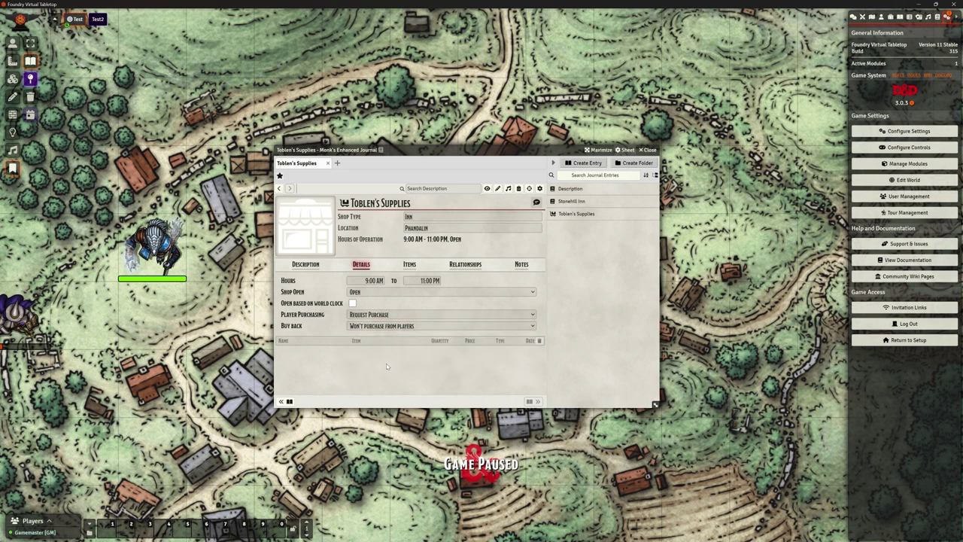
left_click(386, 327)
left_click(365, 344)
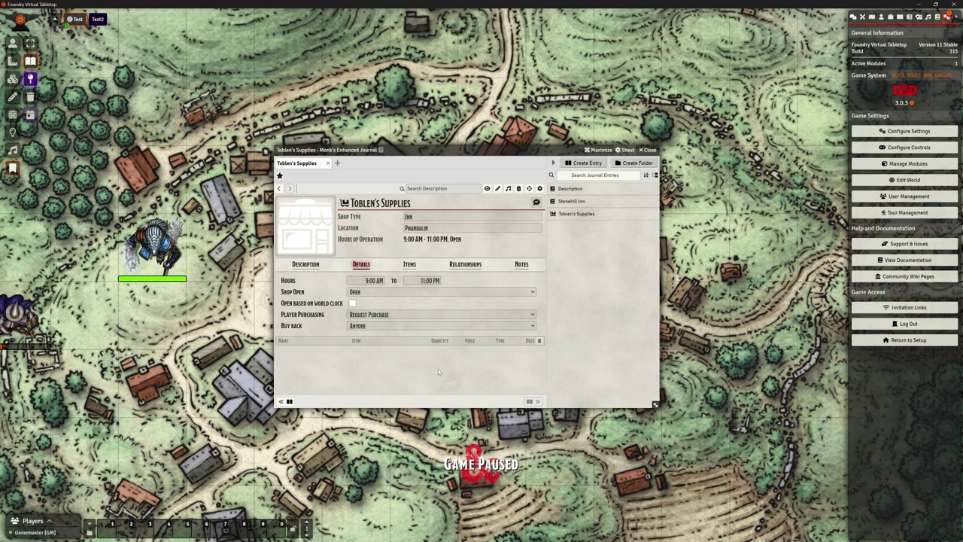
View the shop's Notes tab, then its Relationships tab.
left_click(521, 268)
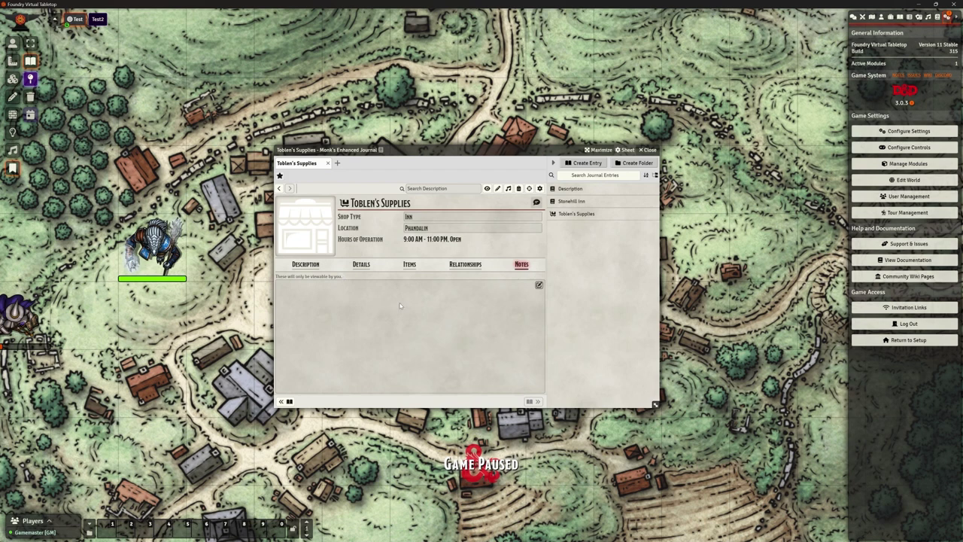
left_click(462, 267)
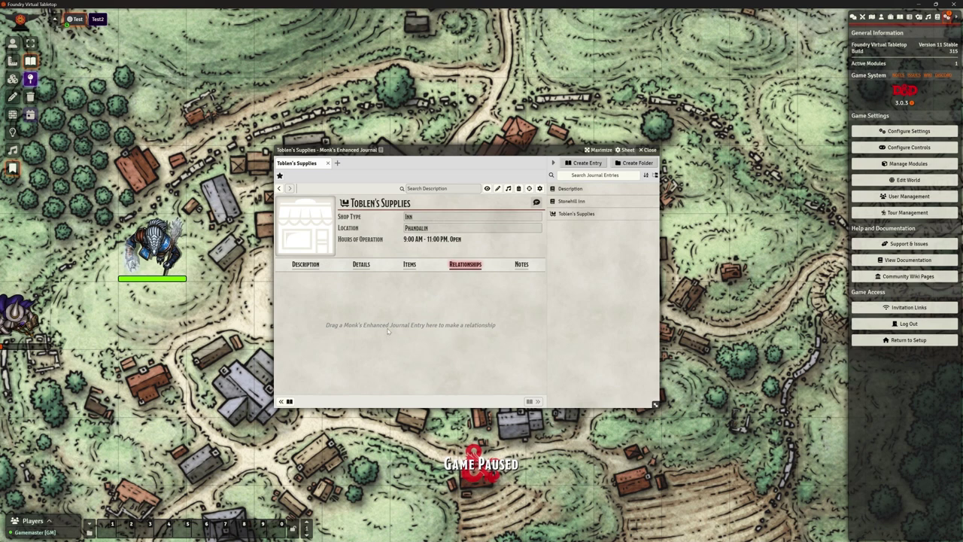
Show the shop's empty Items tab in a moved, enlarged journal window.
left_click(410, 266)
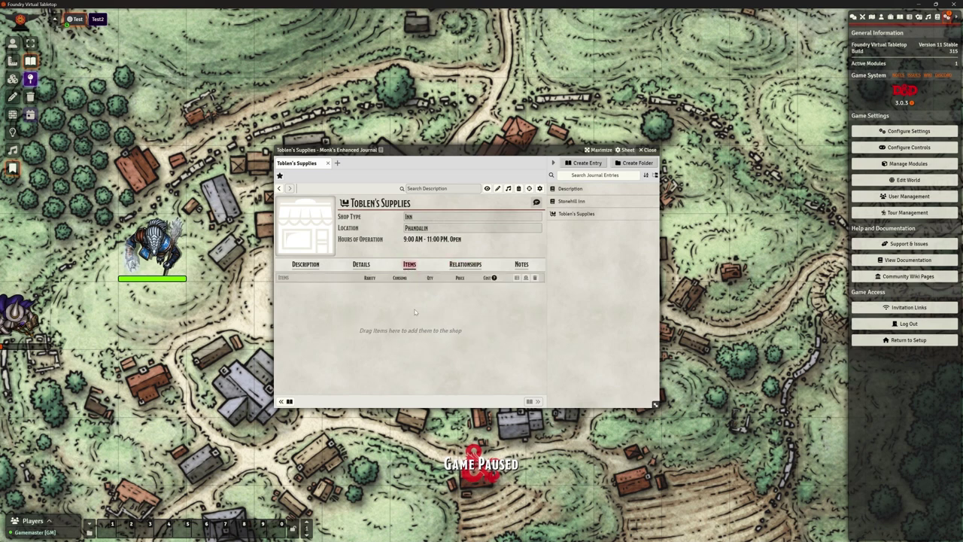
left_click_drag(459, 149, 503, 79)
left_click_drag(699, 336, 732, 507)
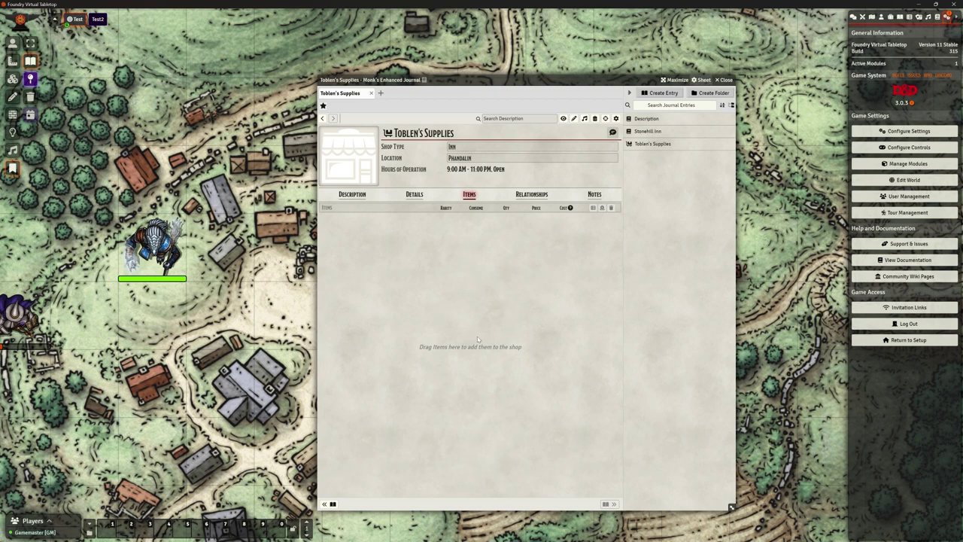
Open the Items (SRD) compendium from D&D SRD Content > Items & Spells beside the shop.
left_click(938, 18)
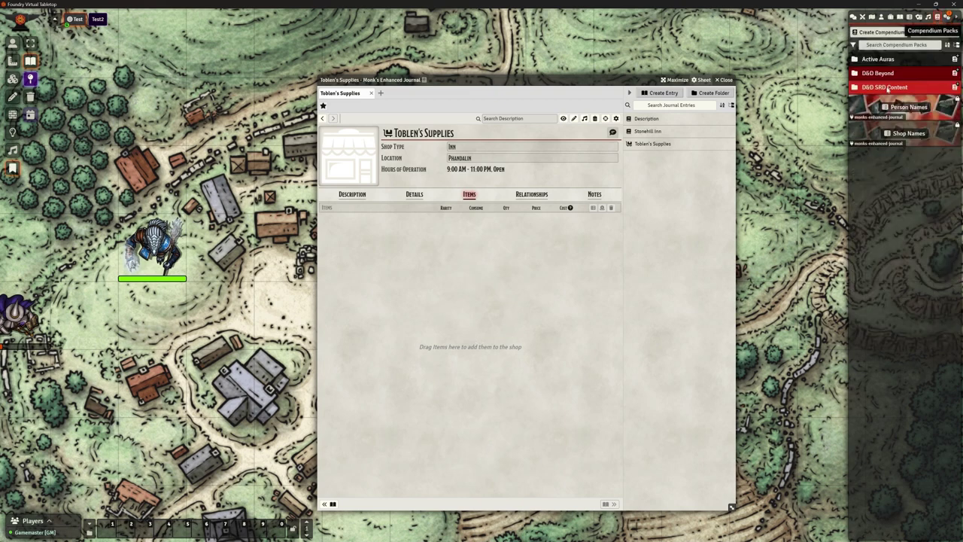
left_click(883, 88)
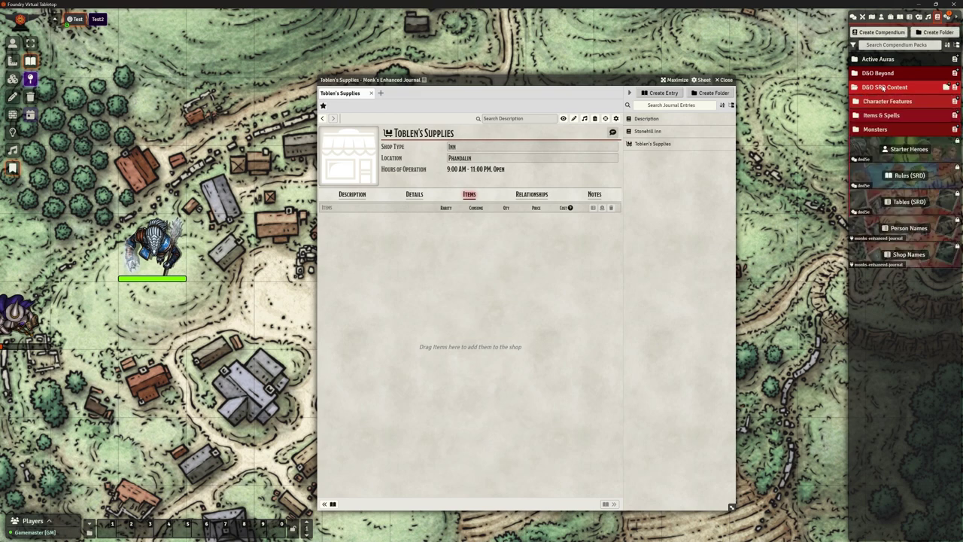
left_click(878, 117)
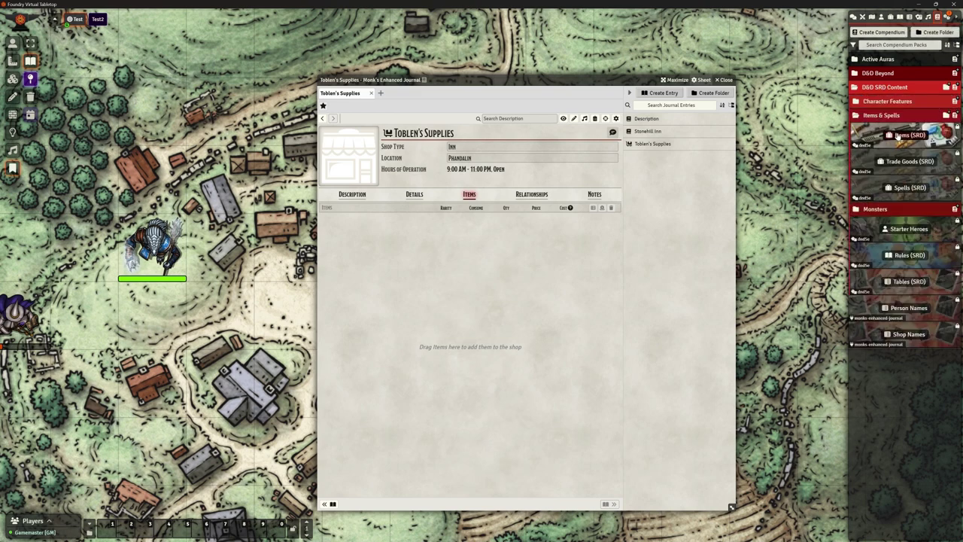
left_click(897, 137)
left_click_drag(136, 43, 226, 38)
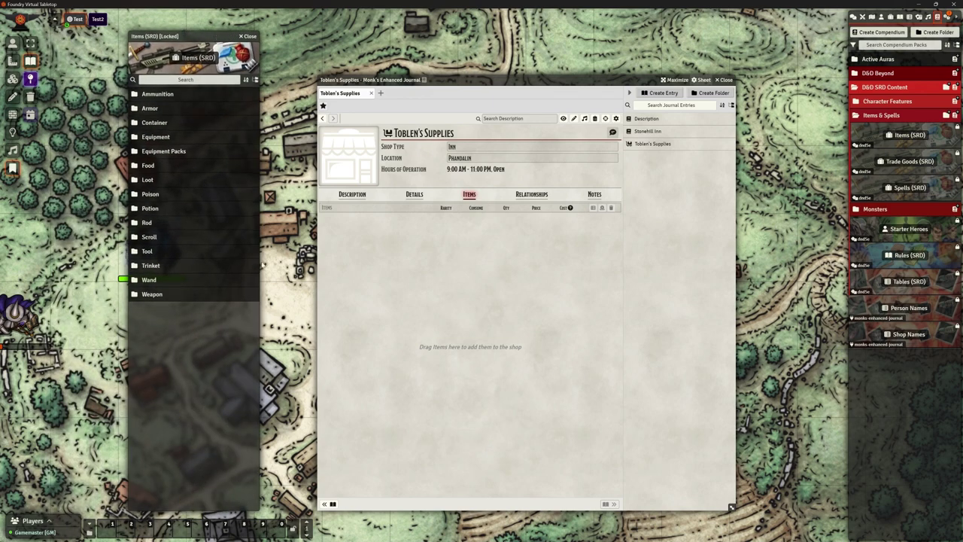
Stock 10 Rations at 5 sp as a consumable, then drag in a Waterskin.
left_click(149, 167)
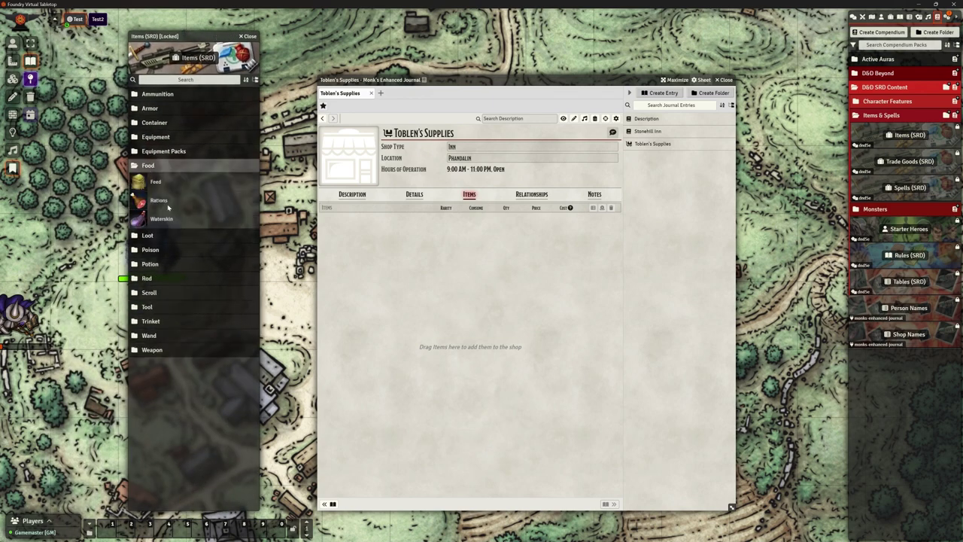
left_click_drag(162, 205, 447, 268)
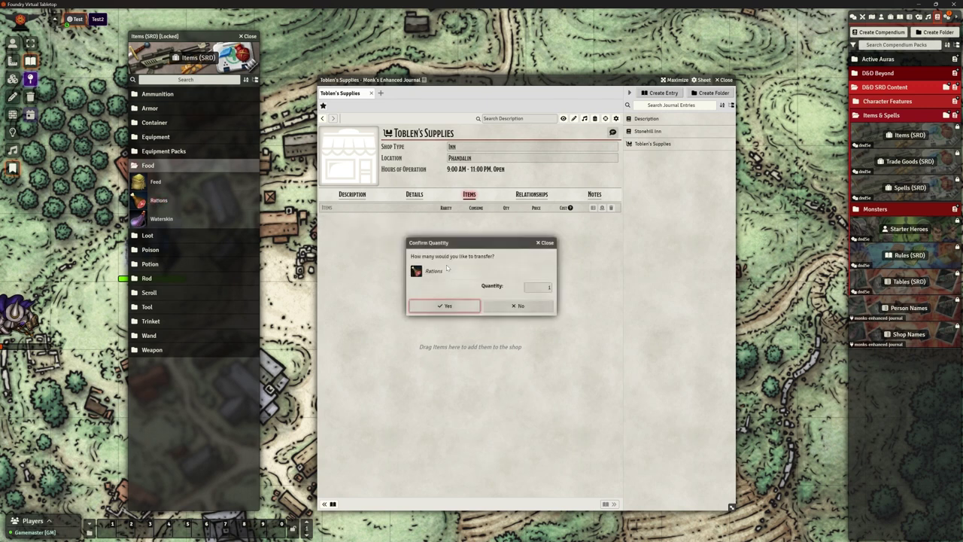
left_click(540, 286)
type("0")
left_click(450, 307)
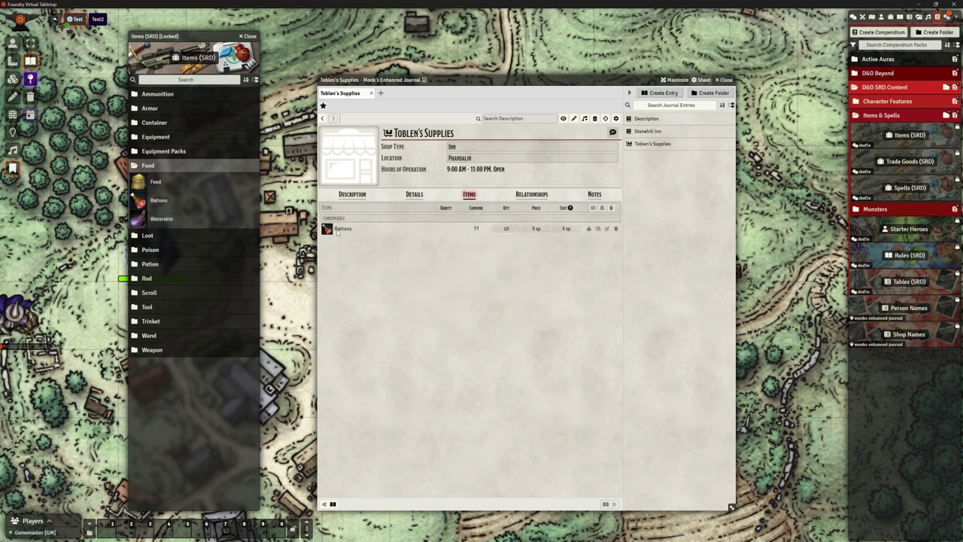
left_click(509, 229)
left_click(533, 229)
left_click(476, 227)
left_click_drag(156, 221, 452, 271)
Confirm 2 Waterskins, then add an Amulet and Boots of Speed from Equipment.
type("2")
left_click(438, 306)
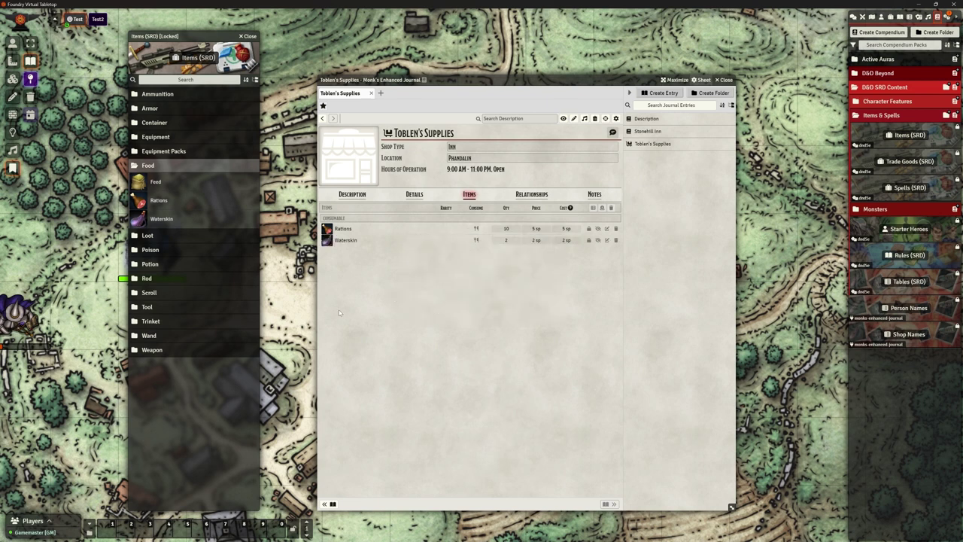
left_click(161, 137)
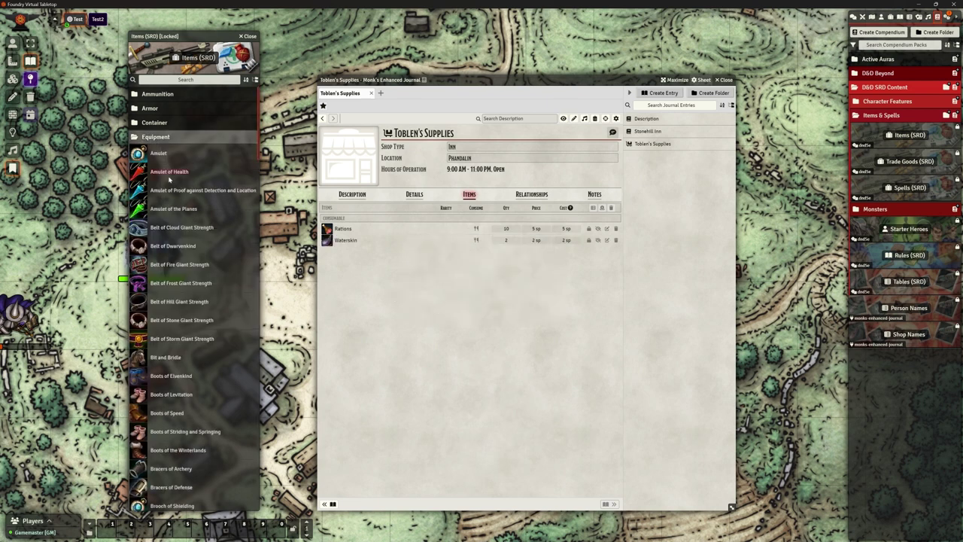
left_click_drag(158, 155, 457, 290)
left_click(467, 306)
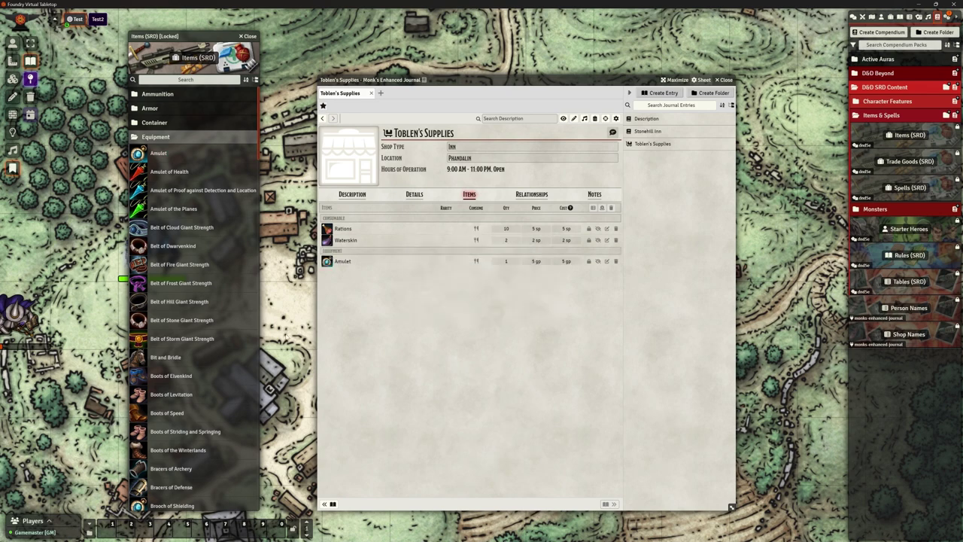
scroll(176, 249, "down", 1)
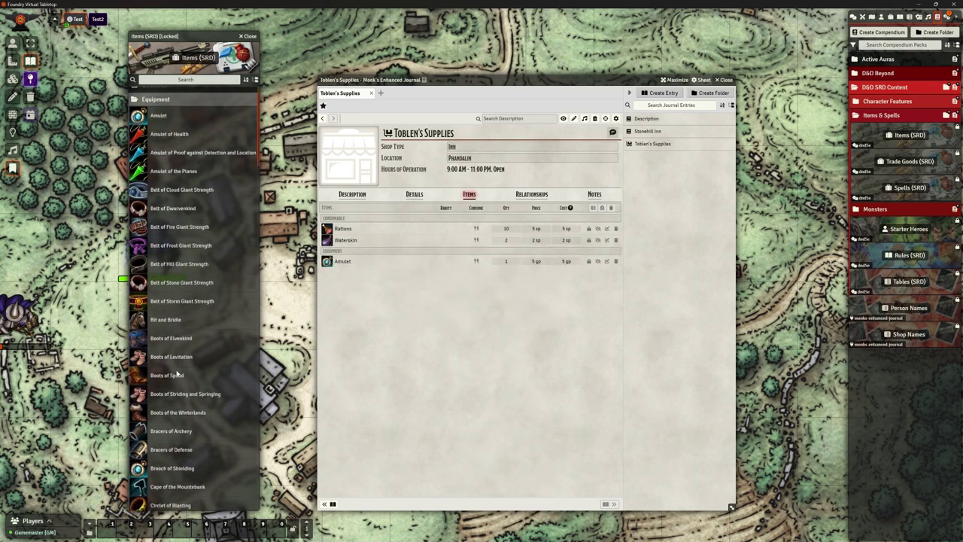
left_click_drag(175, 379, 527, 343)
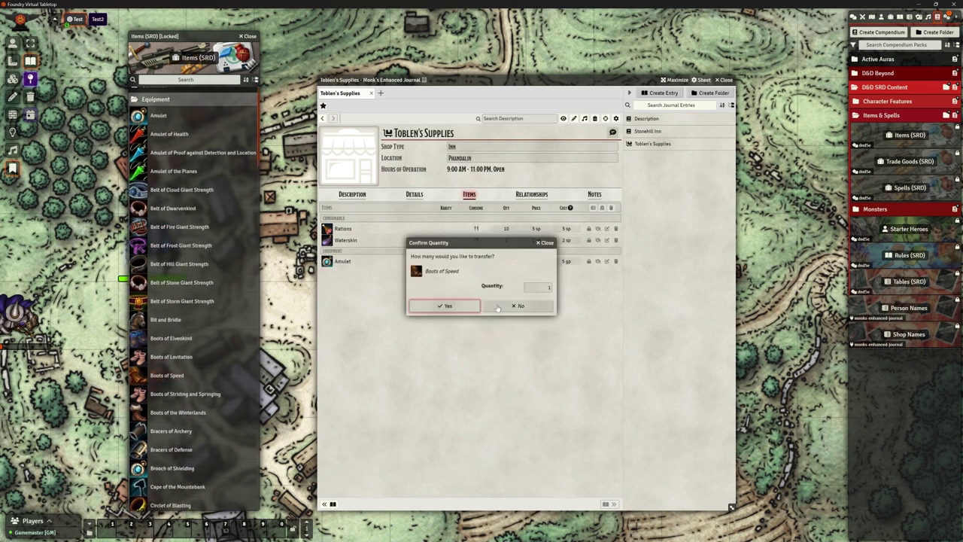
left_click(468, 308)
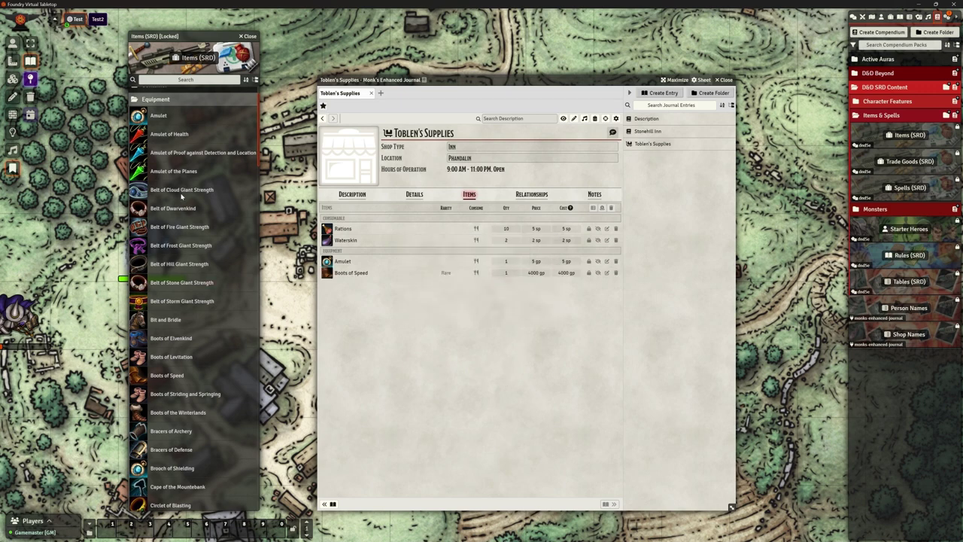
Add a Breastplate and a Leather Armor from the Armor items.
scroll(185, 169, "up", 1)
left_click(153, 137)
left_click(154, 113)
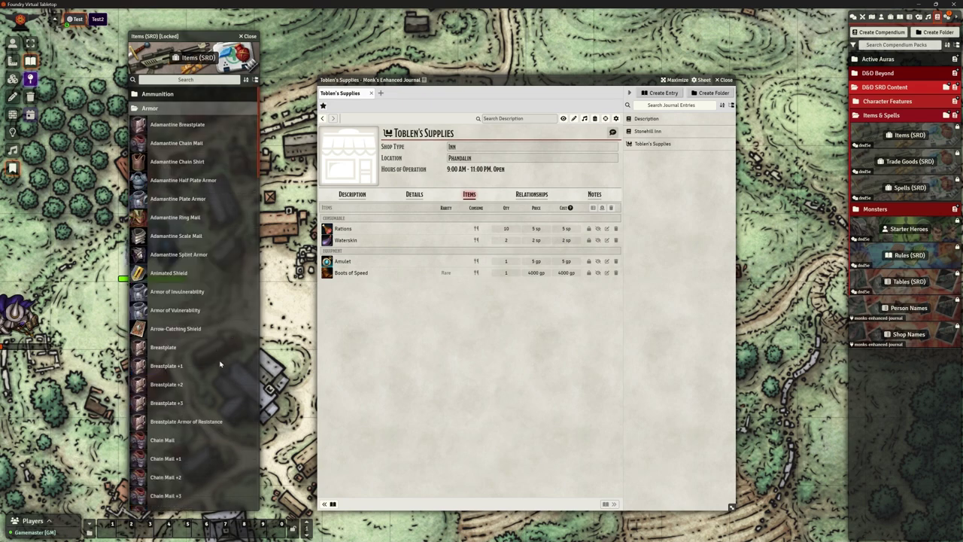
left_click_drag(171, 350, 461, 307)
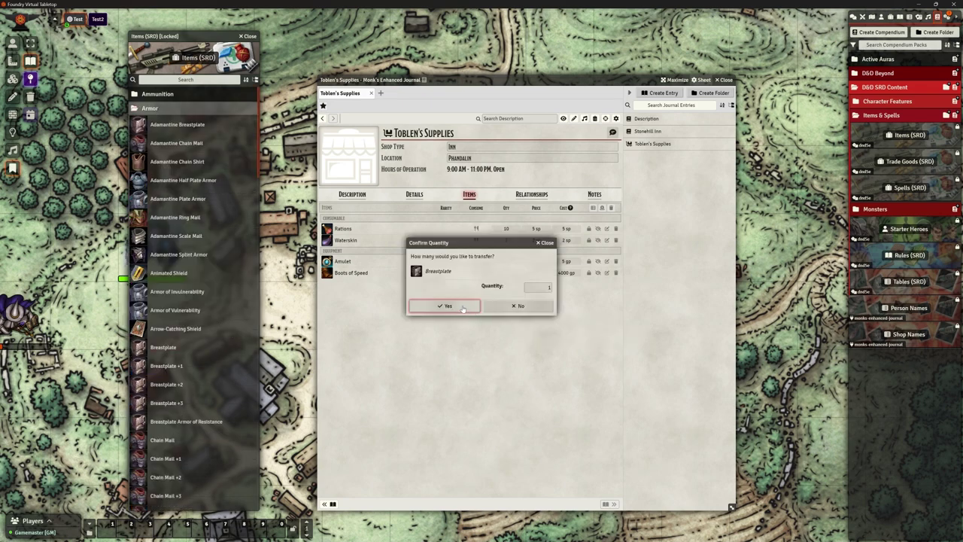
left_click(463, 306)
scroll(169, 393, "down", 6)
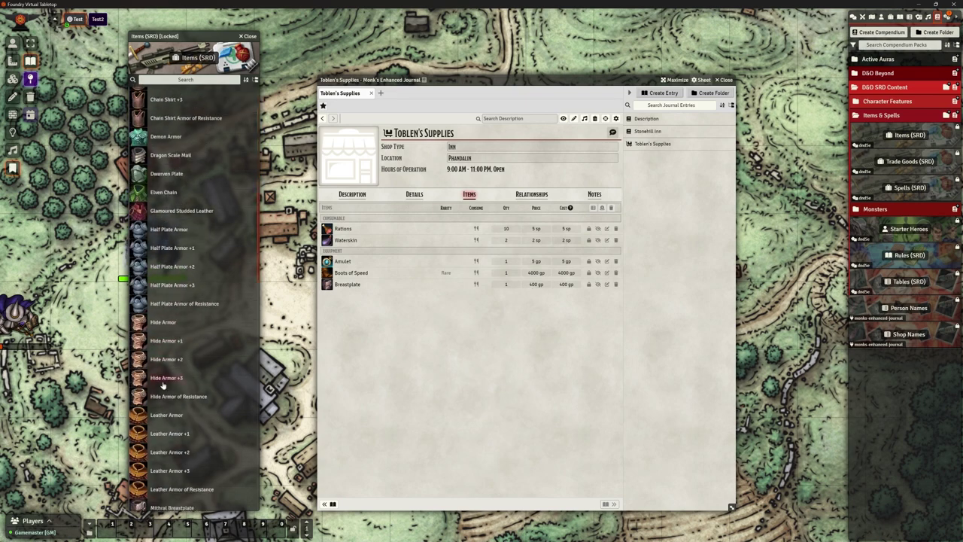
left_click_drag(166, 415, 527, 369)
left_click(446, 305)
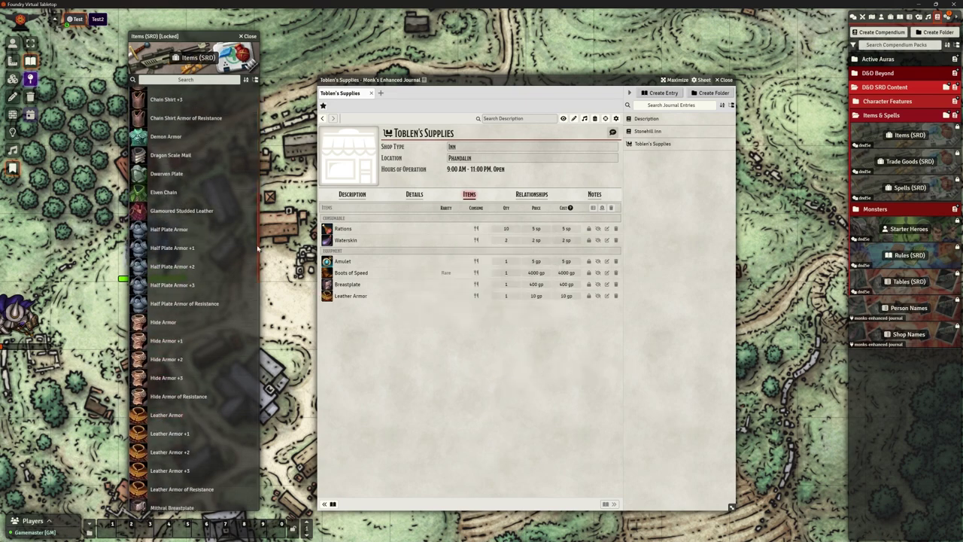
Add 2 Shields to the shop's stock.
scroll(205, 131, "down", 7)
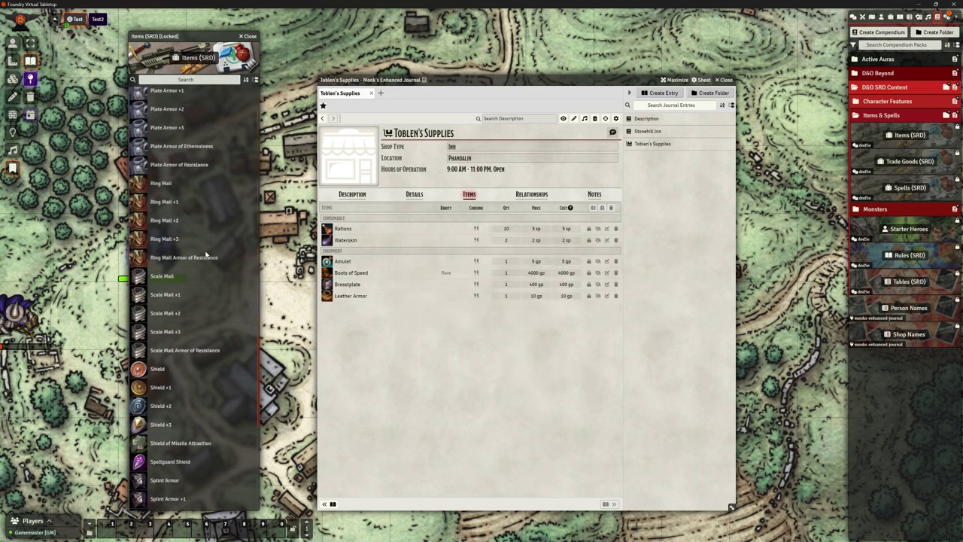
left_click_drag(200, 369, 450, 346)
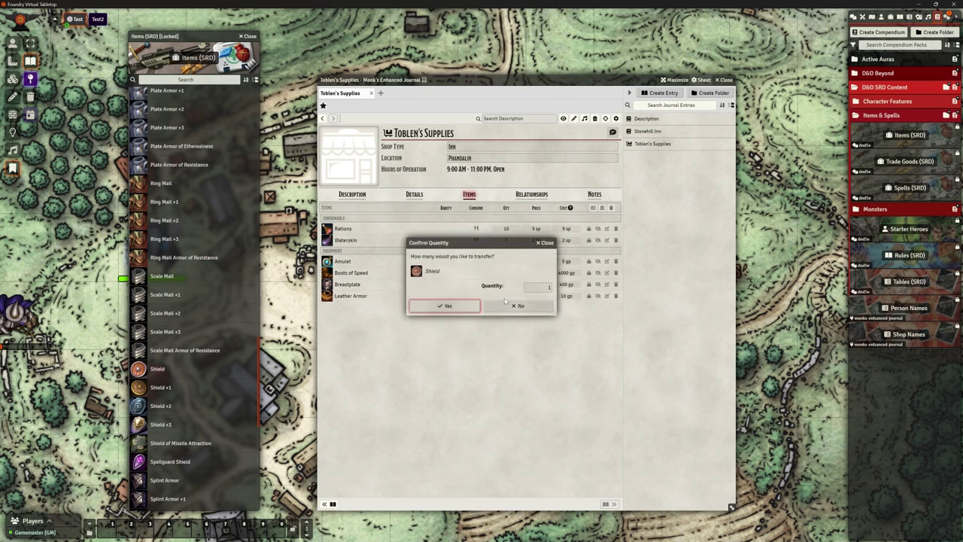
left_click(547, 287)
type("2")
left_click(448, 305)
scroll(223, 325, "up", 10)
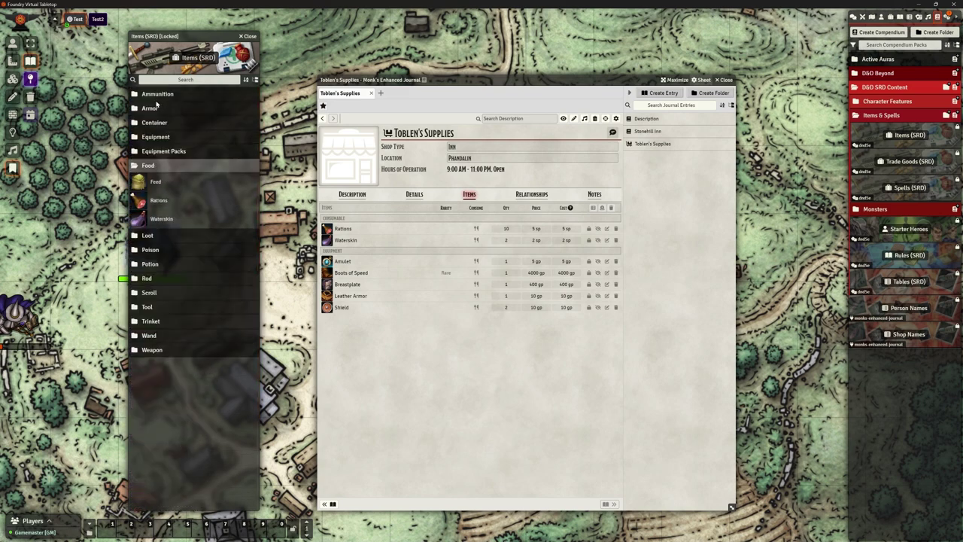
Add a Backpack from the SRD Container folder to Toblen's Supplies.
left_click(155, 123)
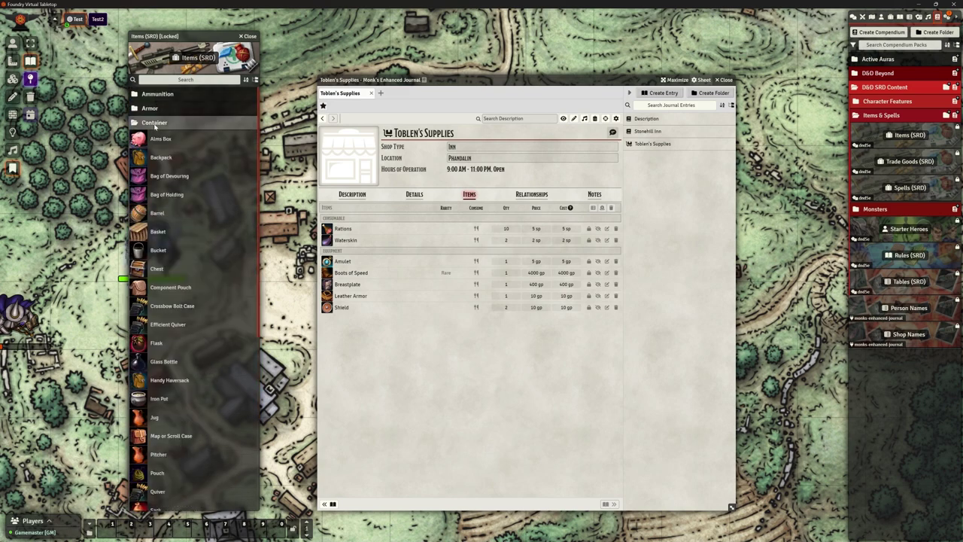
left_click_drag(161, 157, 519, 411)
left_click(448, 305)
left_click(153, 125)
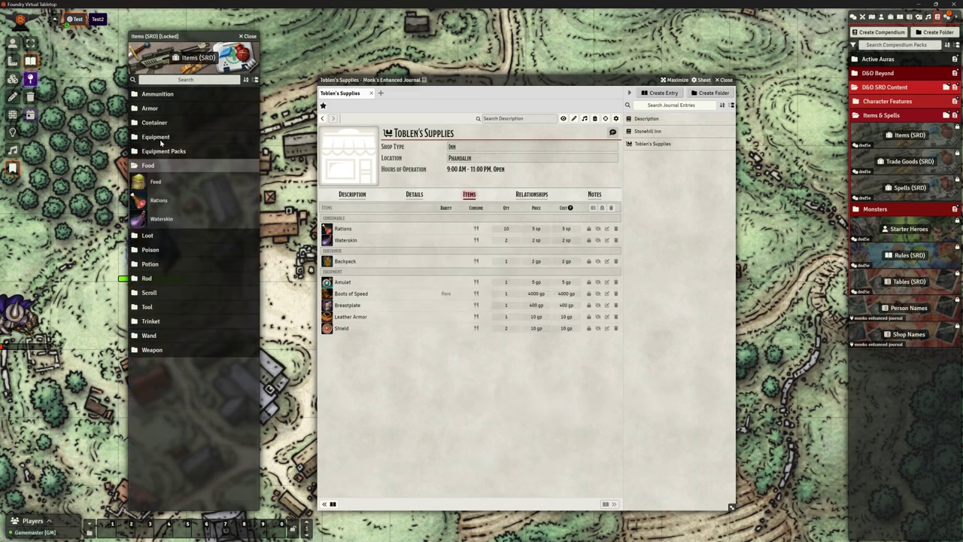
Find the Loot folder in the SRD list and add a Book to the shop.
left_click(156, 137)
left_click(157, 137)
left_click(172, 167)
left_click(155, 151)
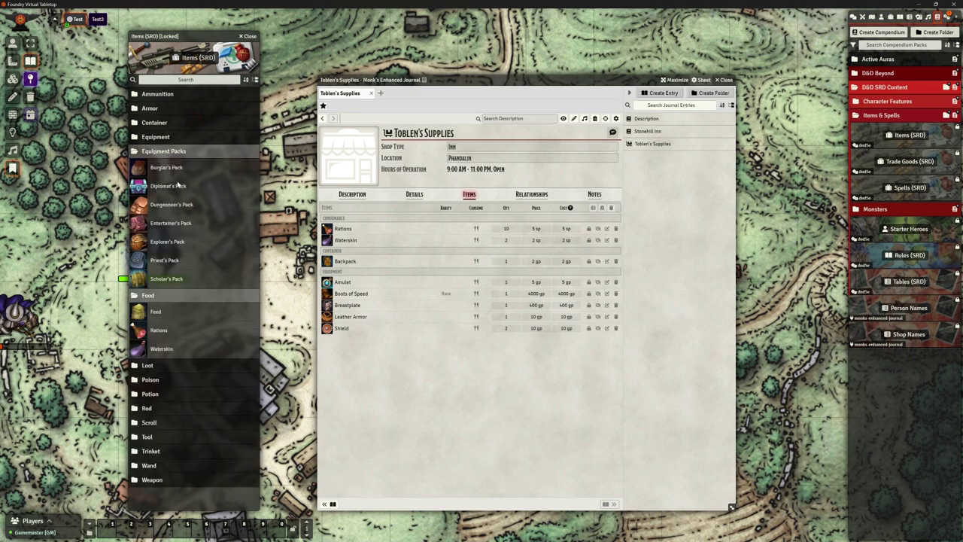
left_click(160, 151)
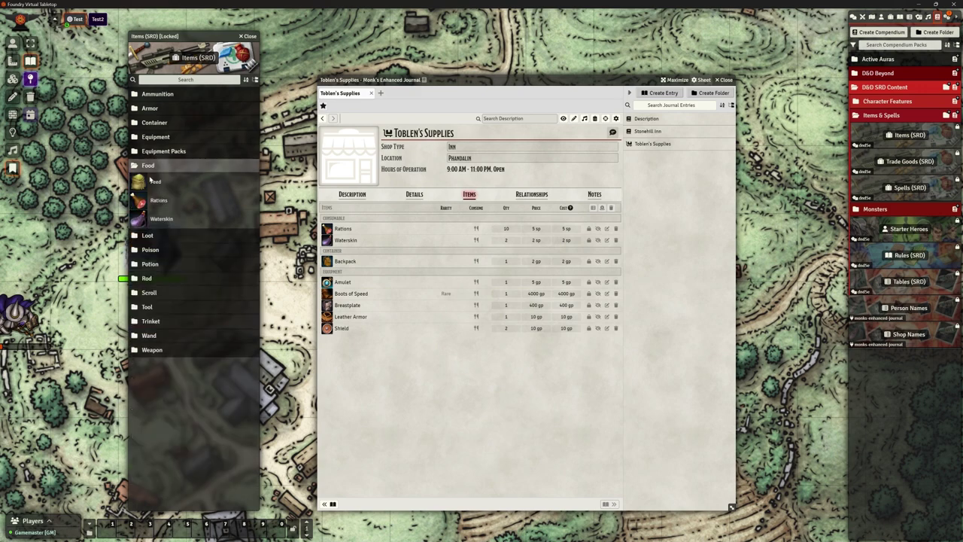
left_click(155, 167)
left_click(149, 180)
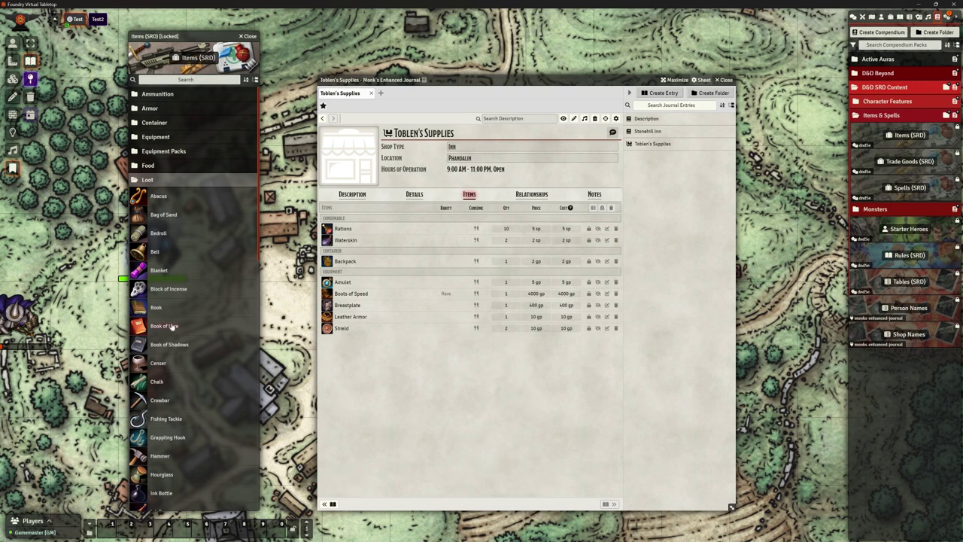
left_click_drag(160, 310, 395, 377)
left_click(445, 306)
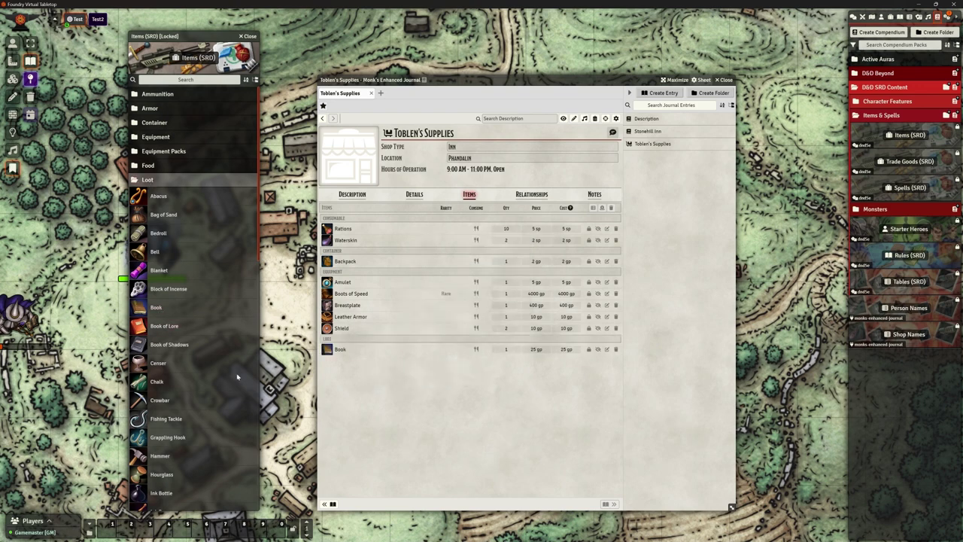
Add a Hammer and a Ladder (10-foot) to the shop's stock.
scroll(166, 316, "down", 2)
left_click_drag(389, 407, 389, 407)
left_click(445, 306)
scroll(167, 352, "down", 2)
left_click_drag(166, 351, 342, 407)
left_click(459, 307)
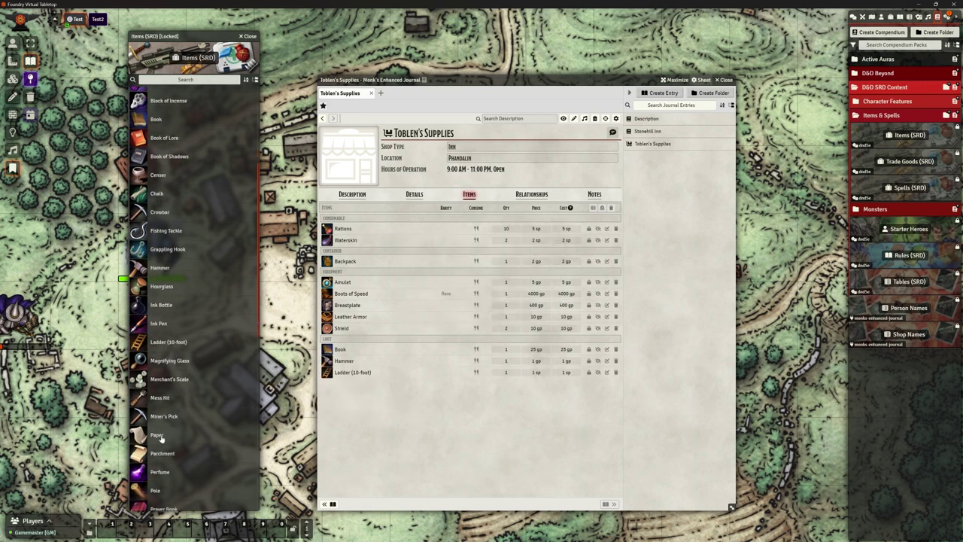
Add 20 Paper and a Pole to the shop's stock.
left_click_drag(158, 438, 361, 429)
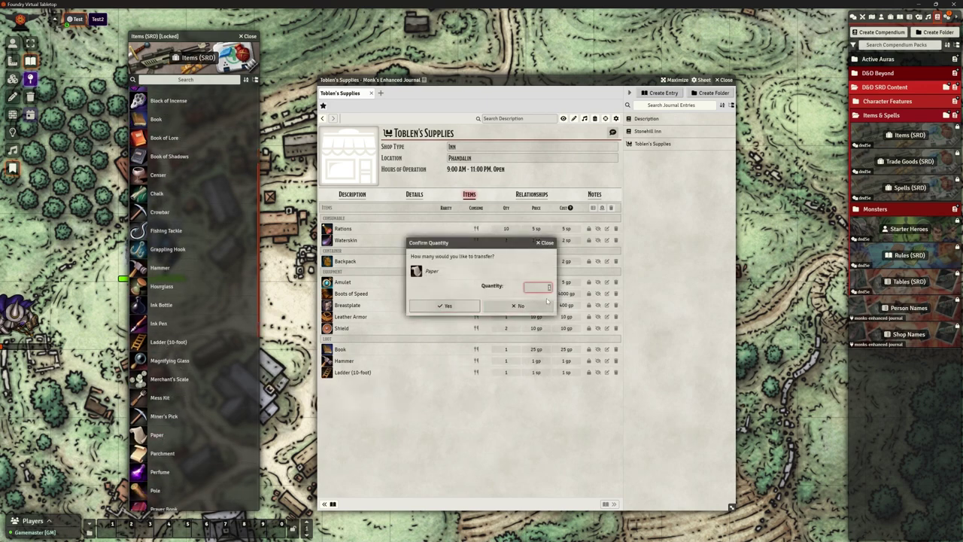
left_click(448, 306)
scroll(197, 378, "down", 3)
left_click_drag(154, 384, 384, 418)
left_click(444, 309)
Add Acid (vial) from the SRD Potion folder to the shop.
scroll(237, 281, "up", 5)
left_click(147, 103)
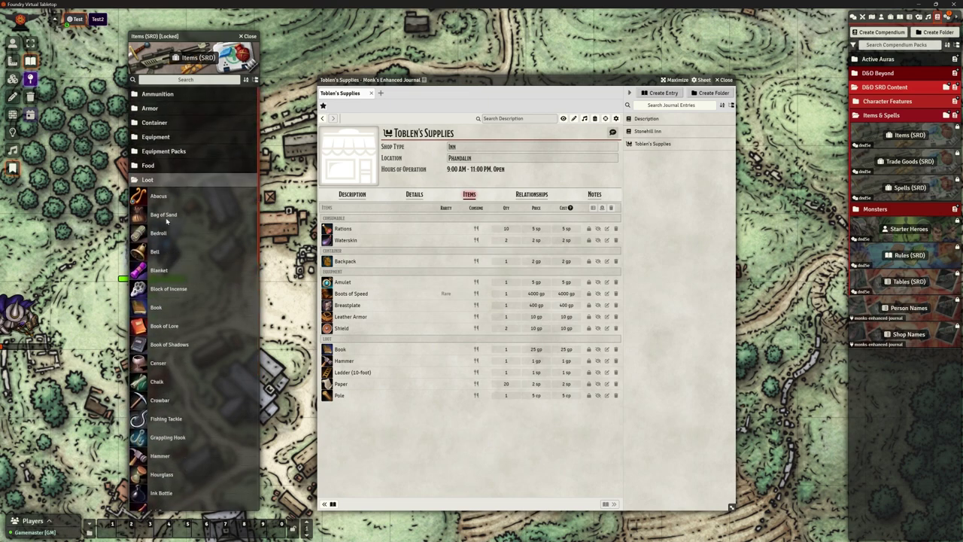
left_click(149, 195)
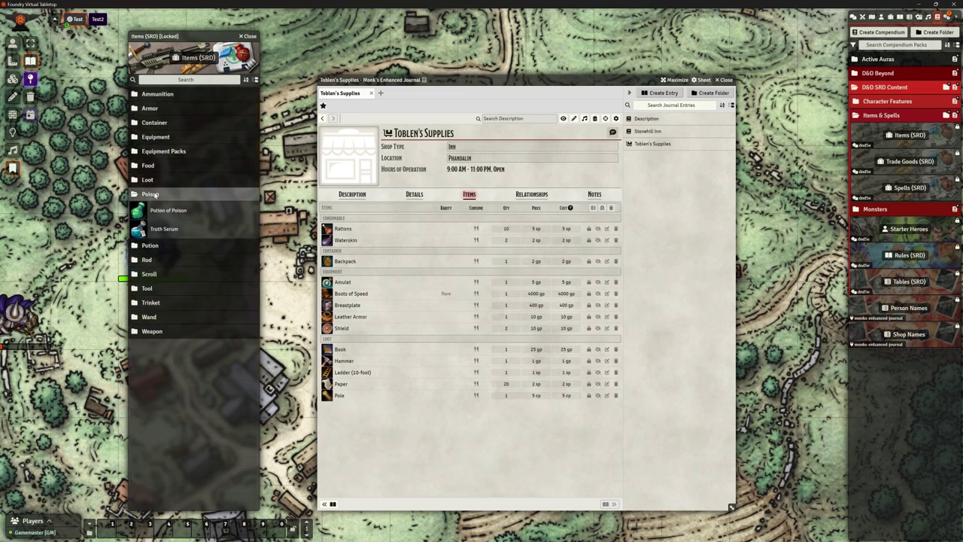
left_click(154, 195)
left_click(159, 212)
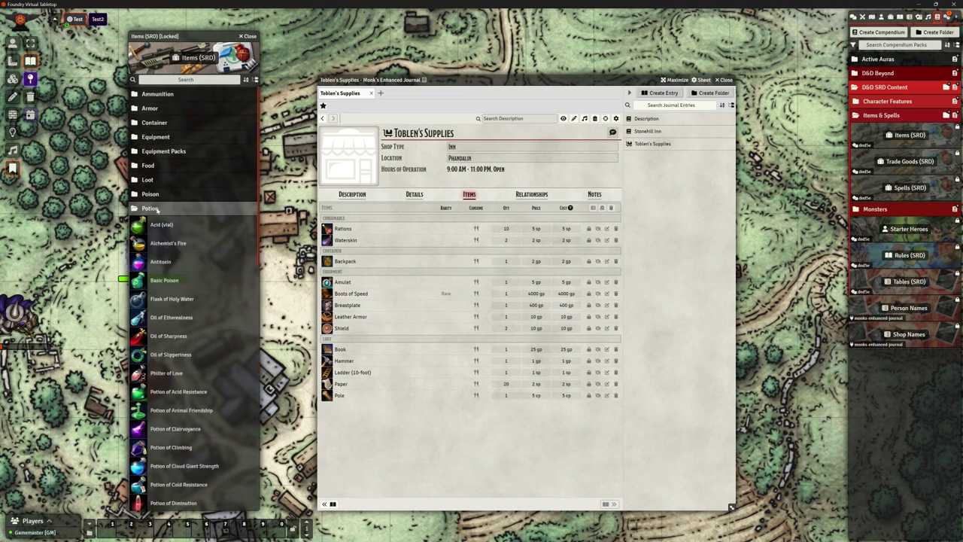
left_click_drag(159, 234, 458, 436)
left_click(452, 309)
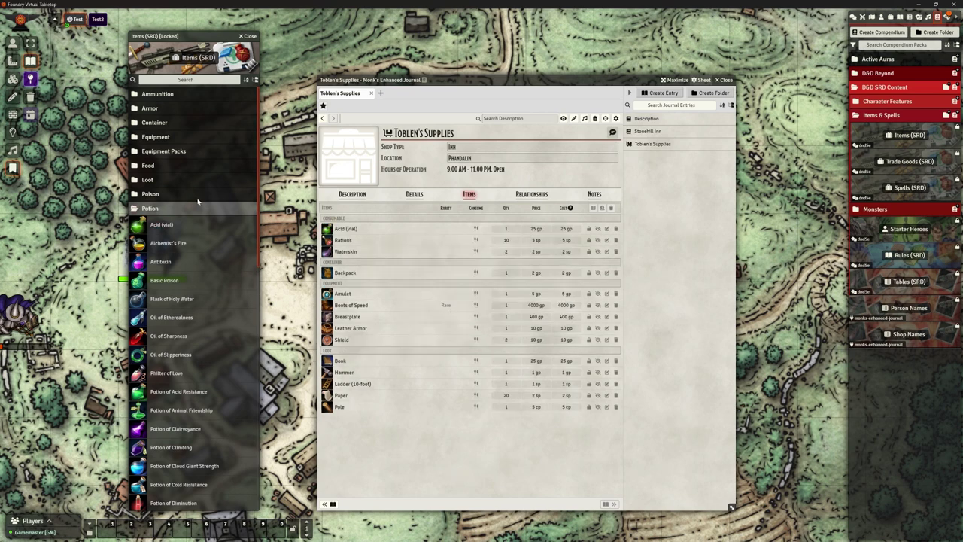
Add Carpenter's Tools from the Tool folder to the shop.
left_click(154, 208)
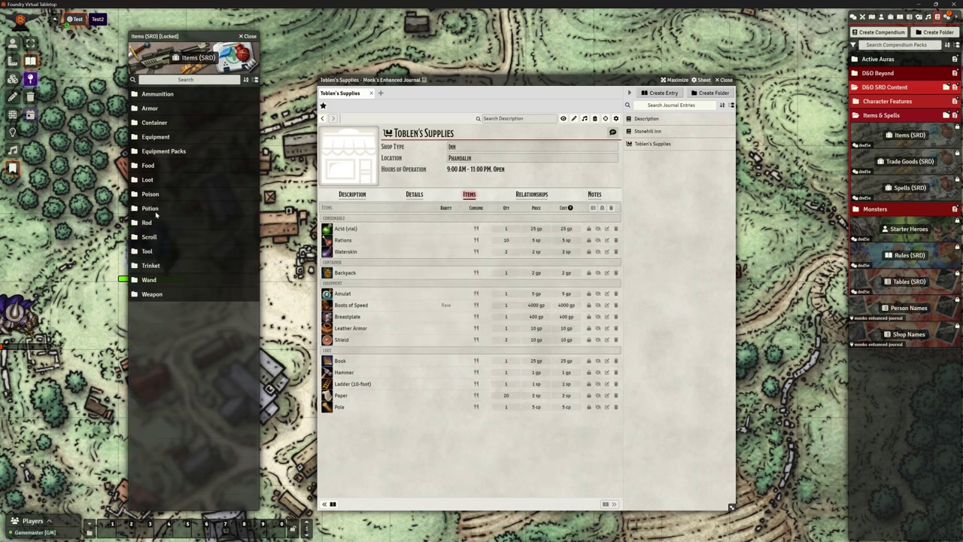
left_click(147, 251)
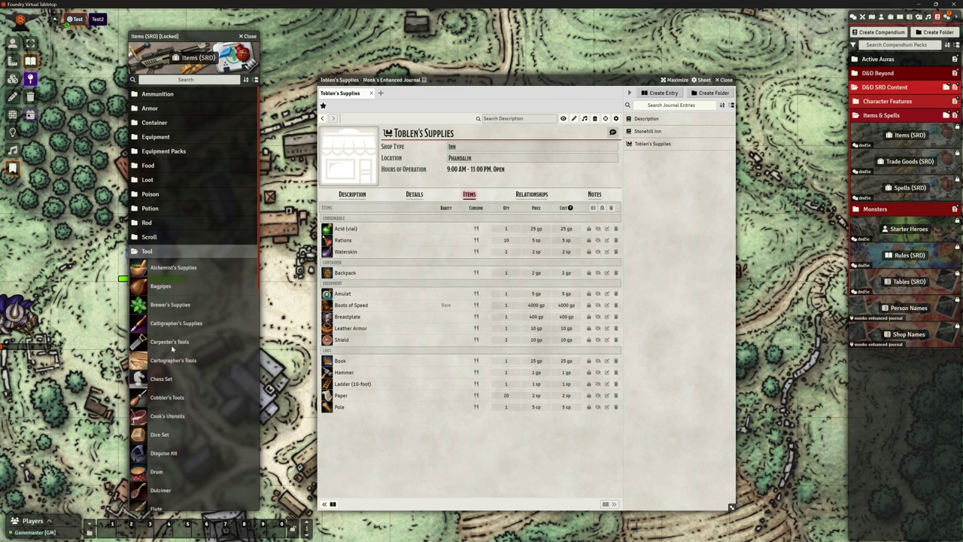
left_click_drag(169, 343, 456, 352)
left_click(446, 305)
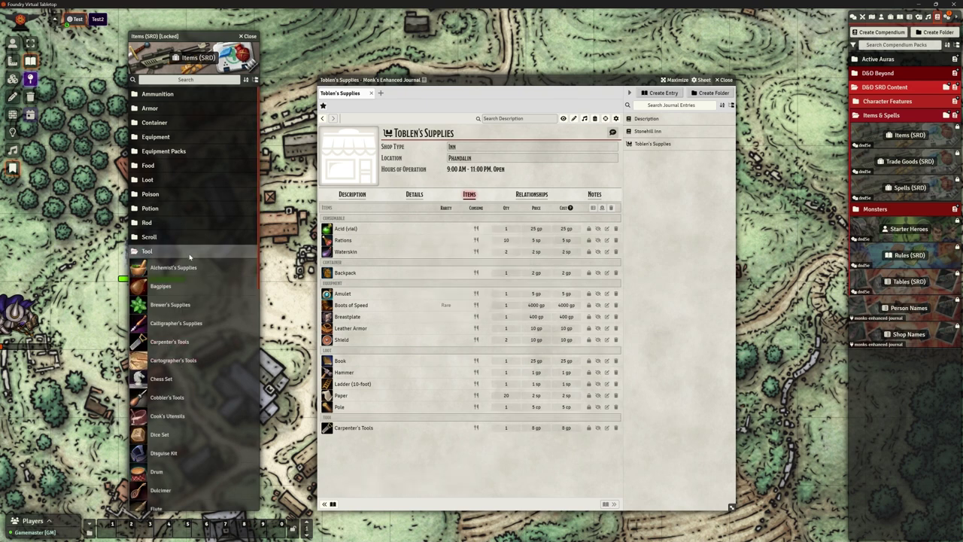
Add a Blowgun and a Battleaxe from the Weapon folder to the shop.
left_click(184, 253)
left_click(153, 294)
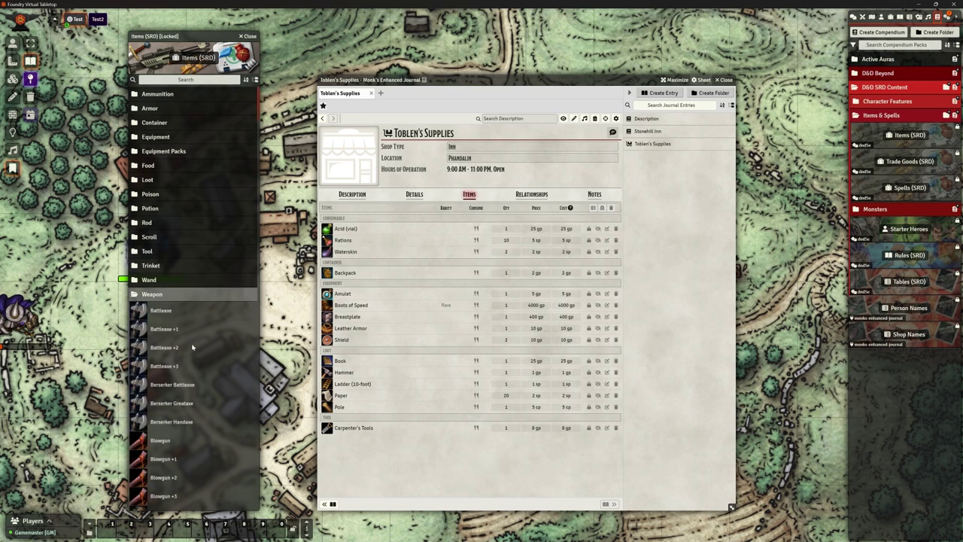
scroll(175, 407, "down", 1)
left_click_drag(161, 405, 386, 474)
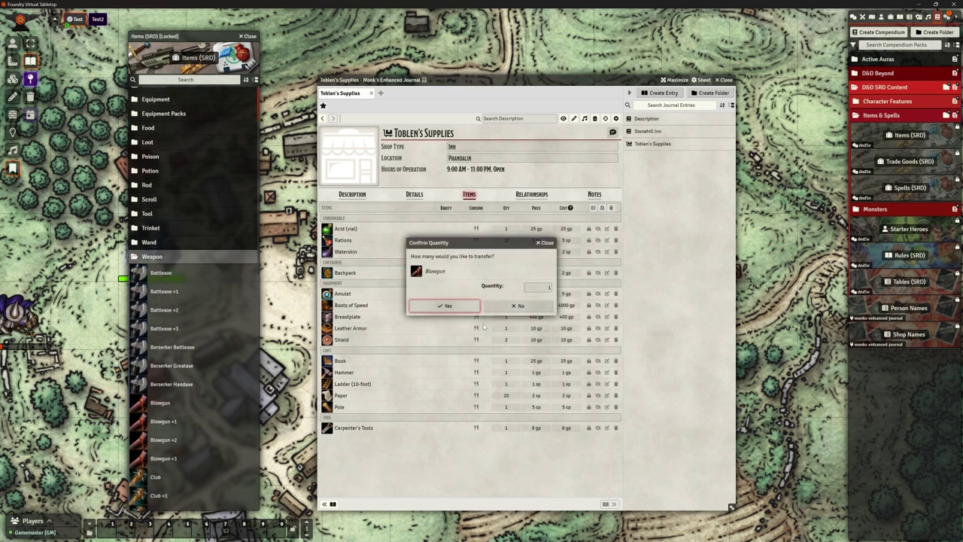
left_click(456, 310)
left_click_drag(156, 277, 399, 470)
left_click(447, 305)
Add 12 Clubs to the shop and close the Items (SRD) compendium.
scroll(191, 383, "down", 1)
scroll(191, 383, "down", 1)
left_click_drag(155, 401, 399, 474)
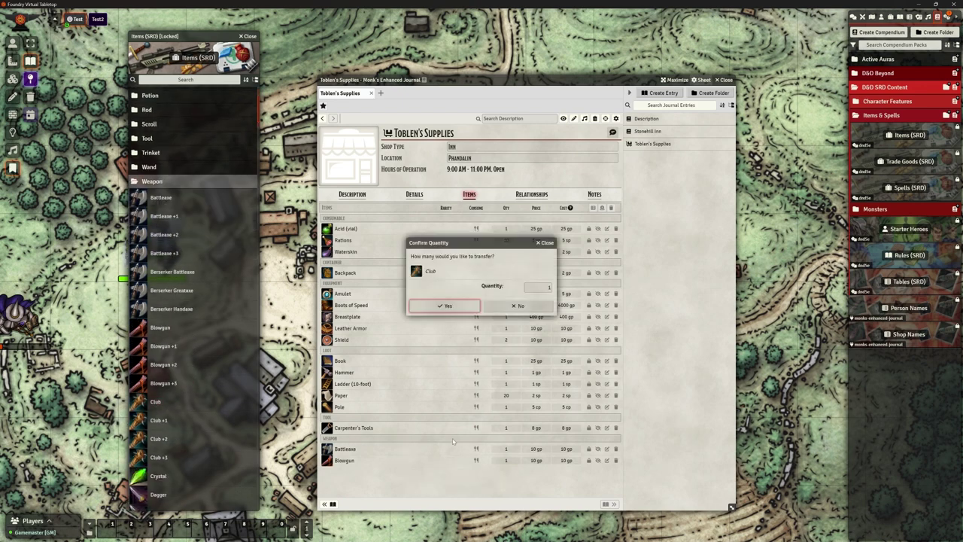
left_click(546, 287)
type("2")
left_click(447, 306)
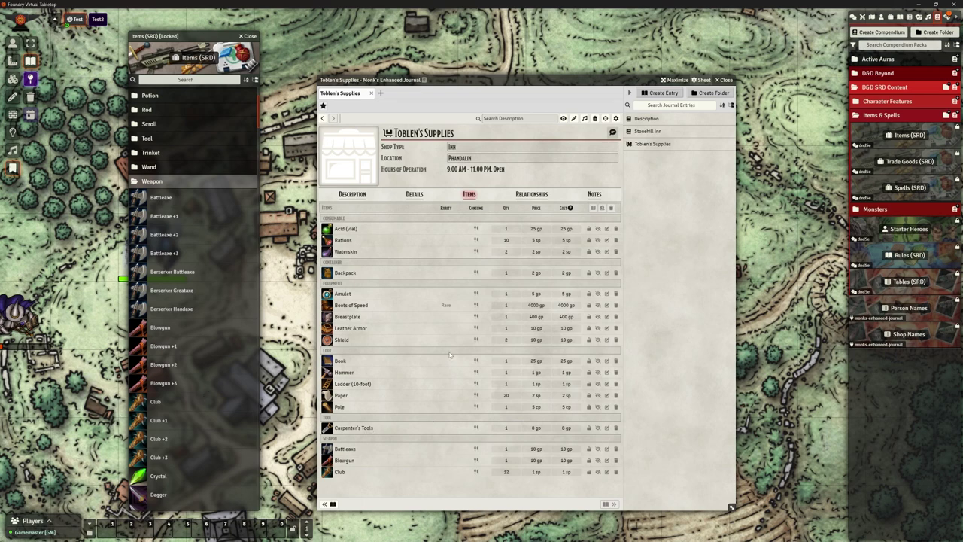
scroll(212, 356, "down", 3)
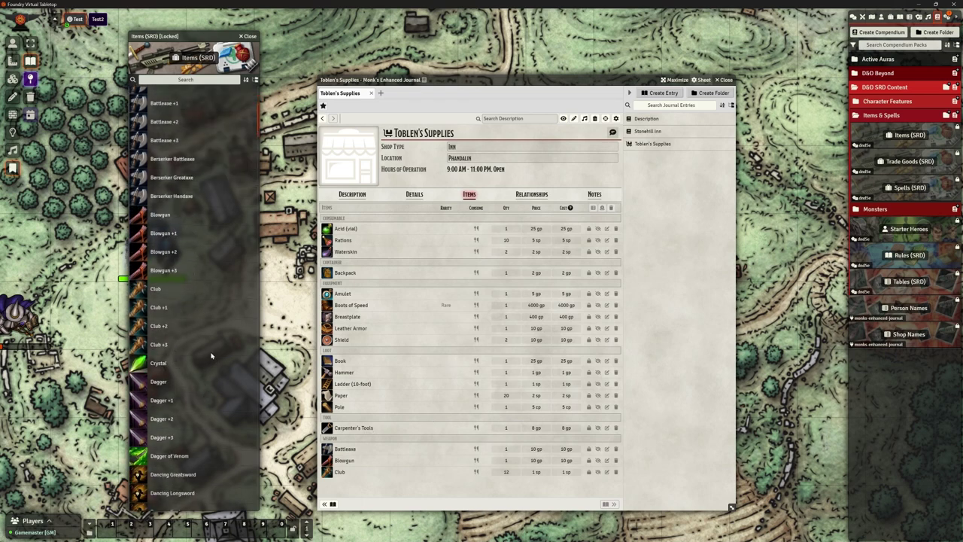
scroll(212, 359, "down", 5)
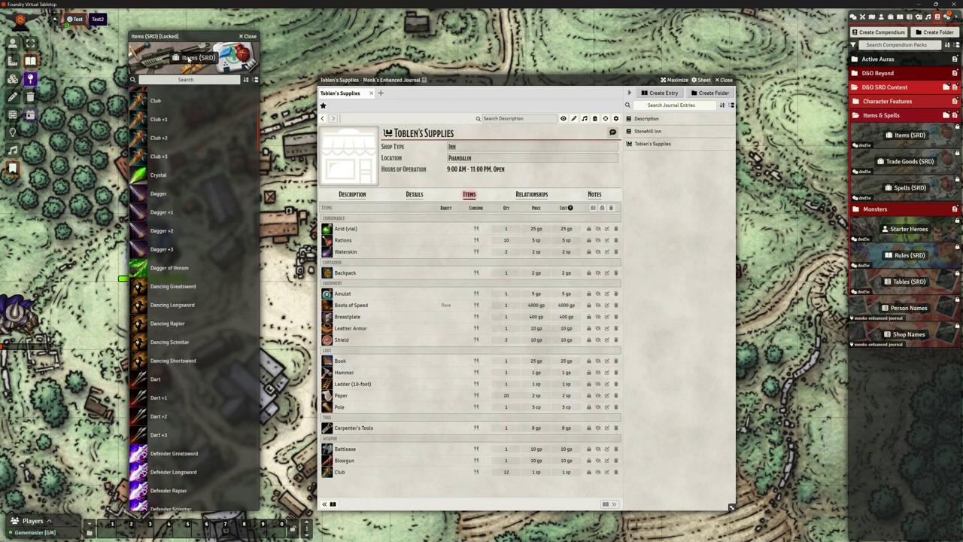
left_click(247, 36)
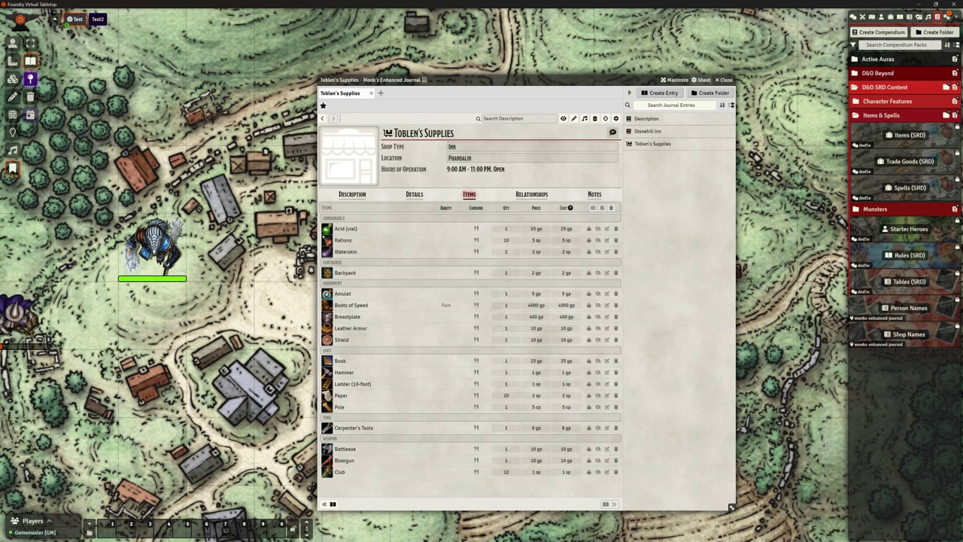
Close the shop journal, open the Stonehill Inn note and dismiss the map note prompt.
left_click(725, 79)
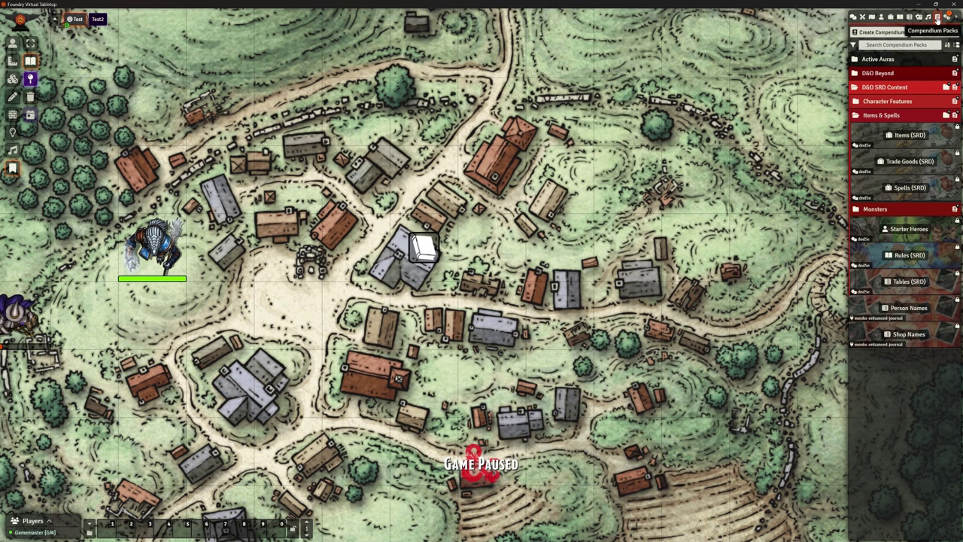
left_click(853, 16)
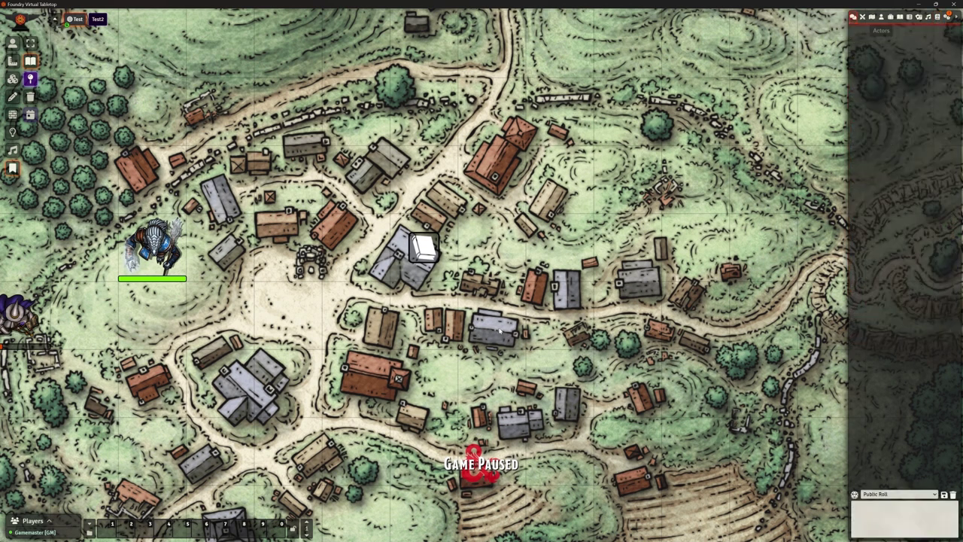
double_click(424, 247)
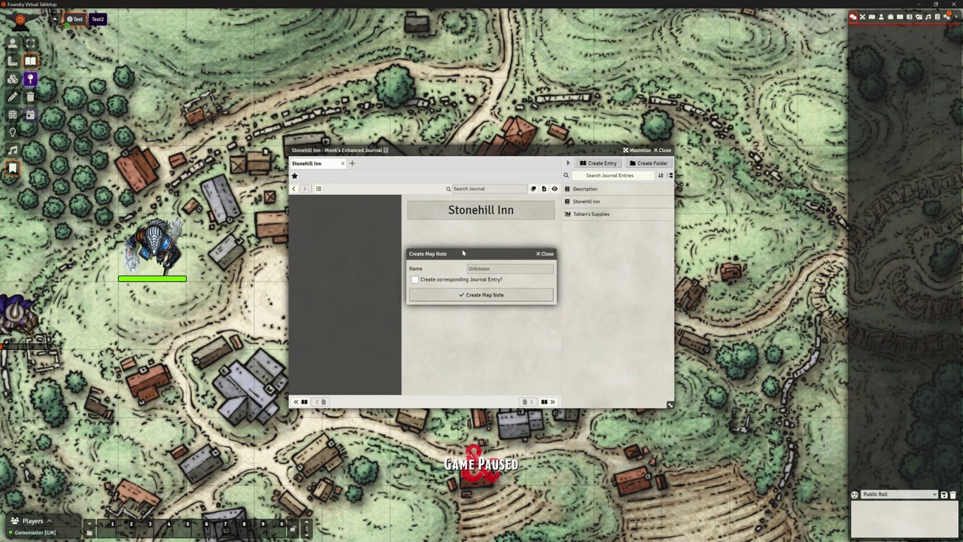
left_click(543, 253)
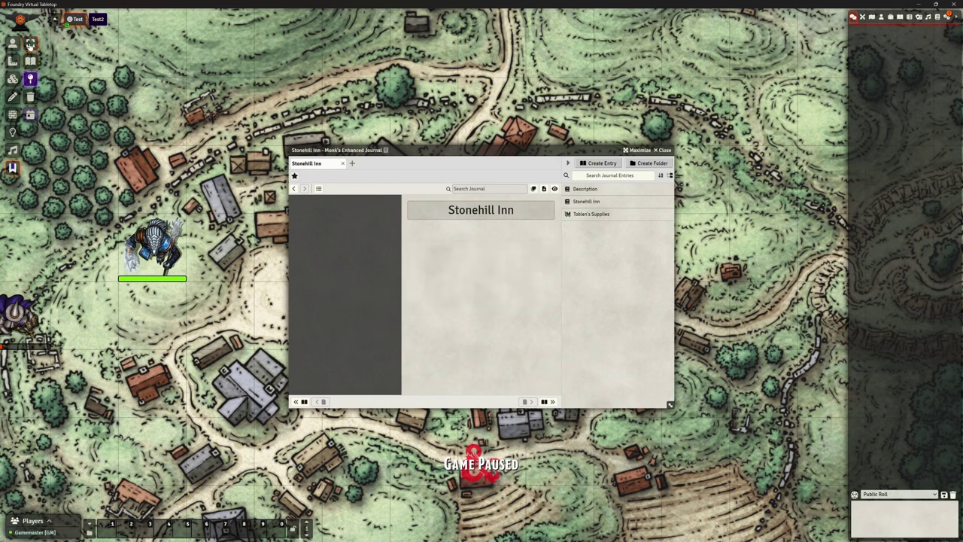
left_click(662, 149)
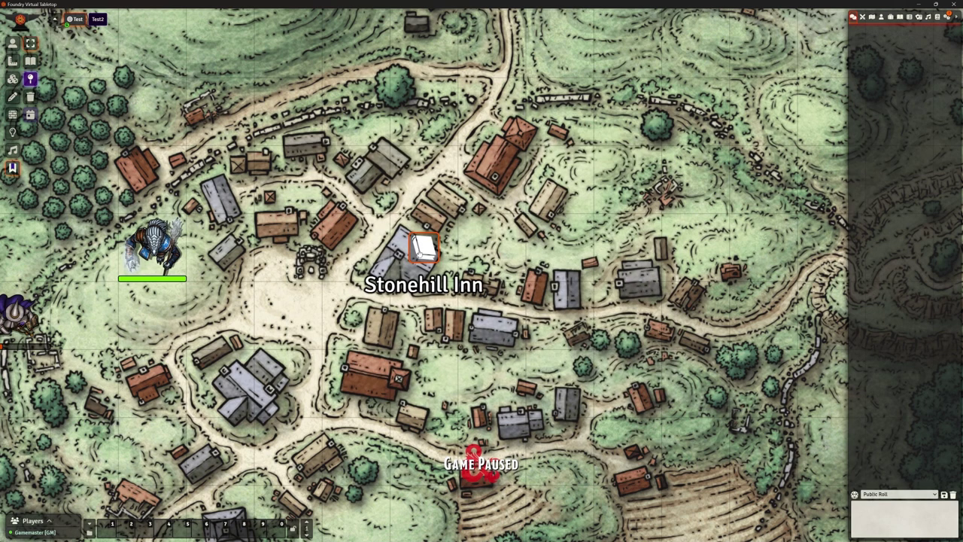
Reopen the Stonehill Inn journal and go to its Toblen's Supplies page.
double_click(420, 250)
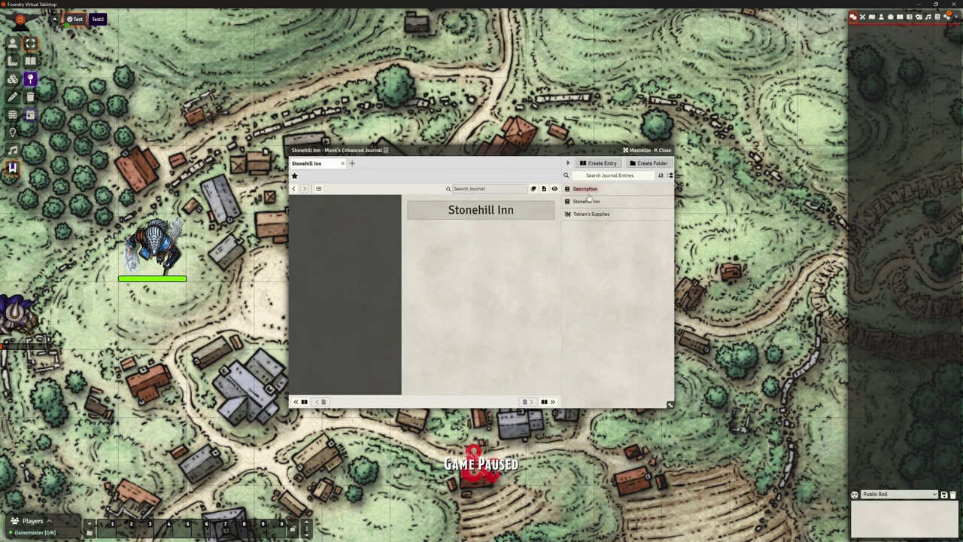
left_click(586, 190)
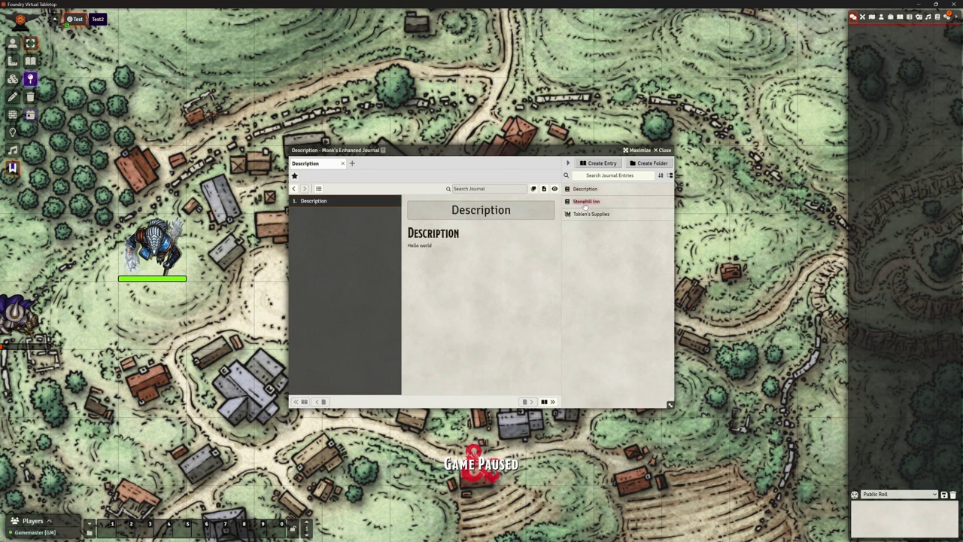
left_click(586, 203)
left_click(585, 189)
left_click(587, 202)
left_click(586, 216)
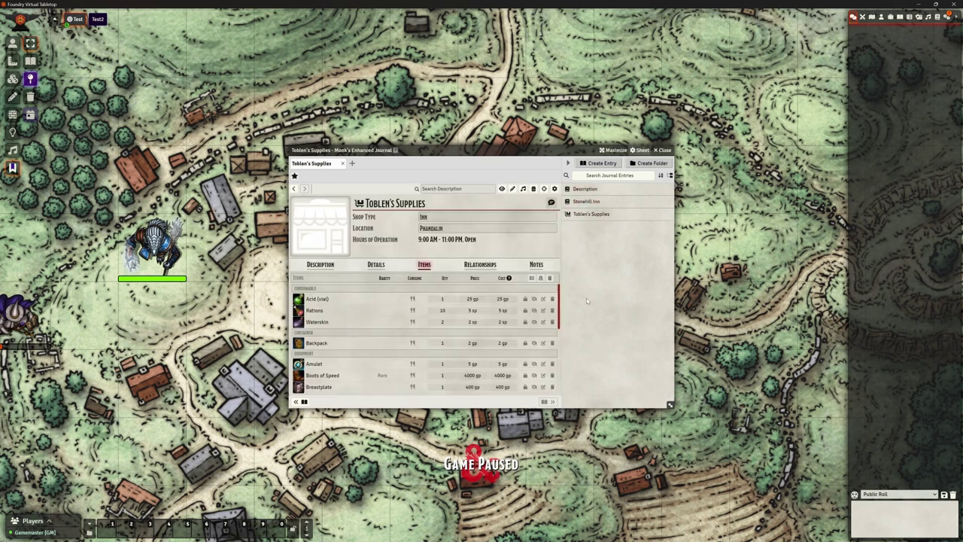
scroll(454, 301, "down", 2)
scroll(467, 310, "up", 2)
Place Sorryman The Wide's token on the map and open his character sheet.
left_click_drag(508, 151, 664, 119)
left_click(882, 16)
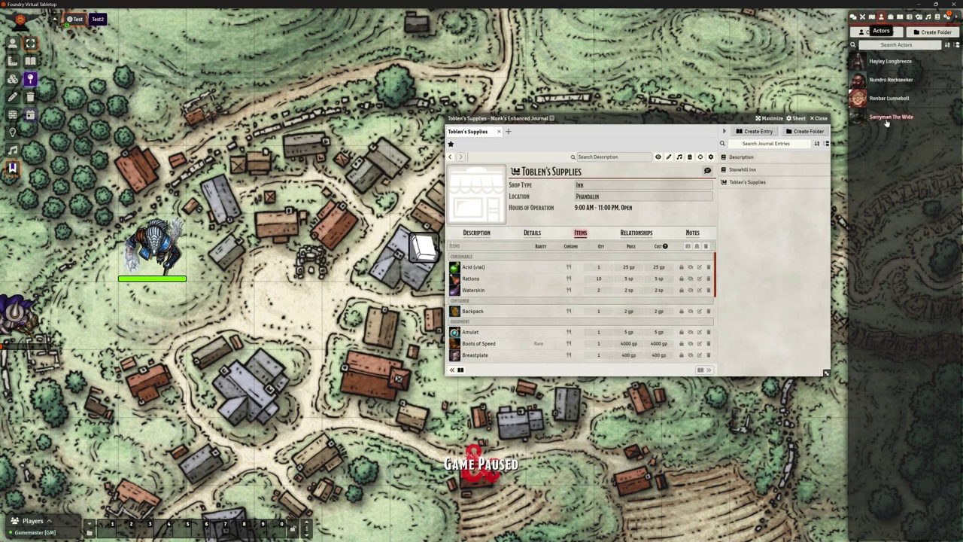
left_click_drag(887, 121, 354, 331)
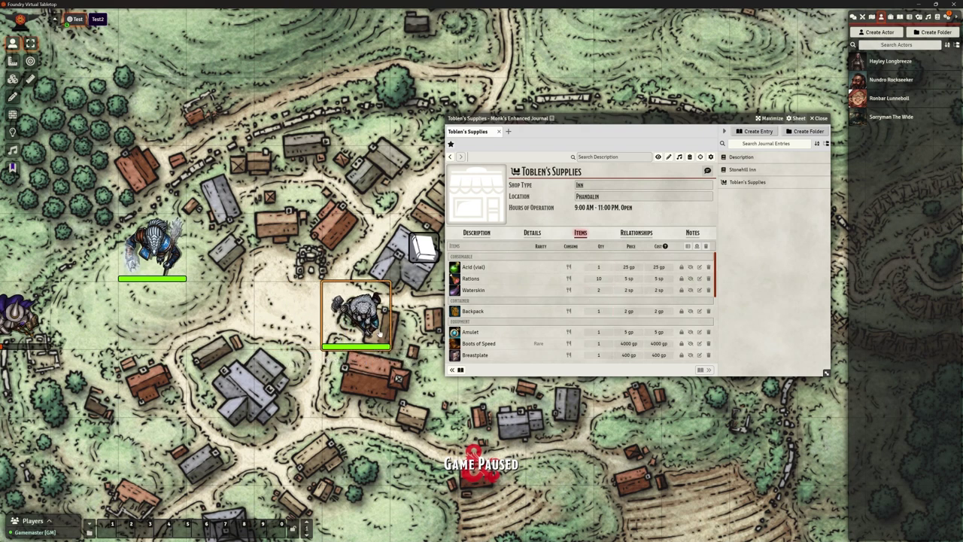
double_click(350, 313)
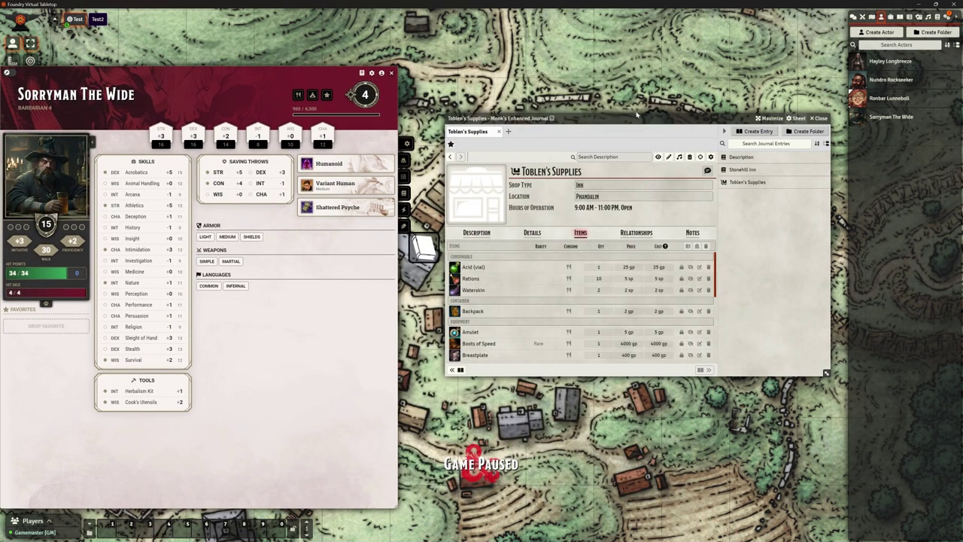
Resize the shop journal taller and wider so the item names show.
left_click_drag(827, 373, 769, 498)
left_click_drag(620, 121, 678, 89)
scroll(478, 308, "up", 3)
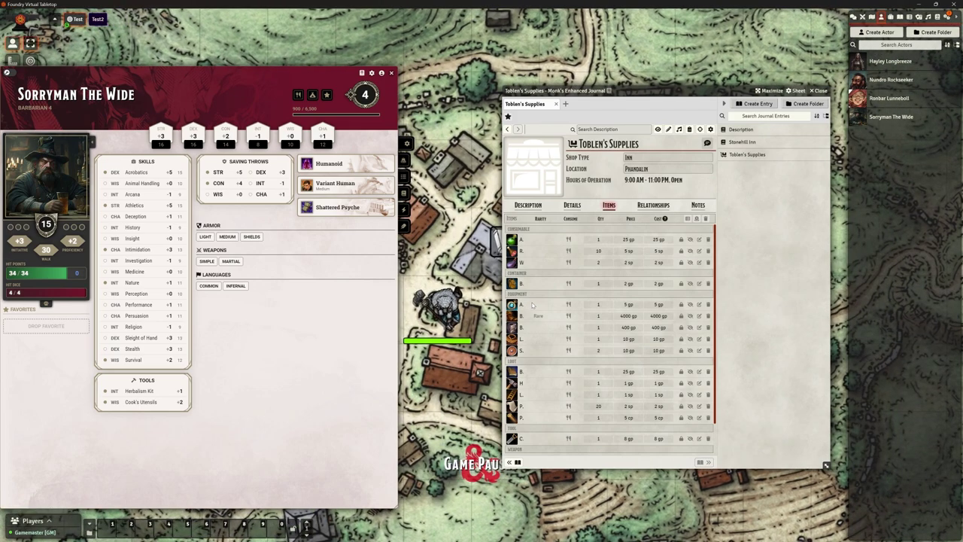
scroll(448, 393, "up", 5)
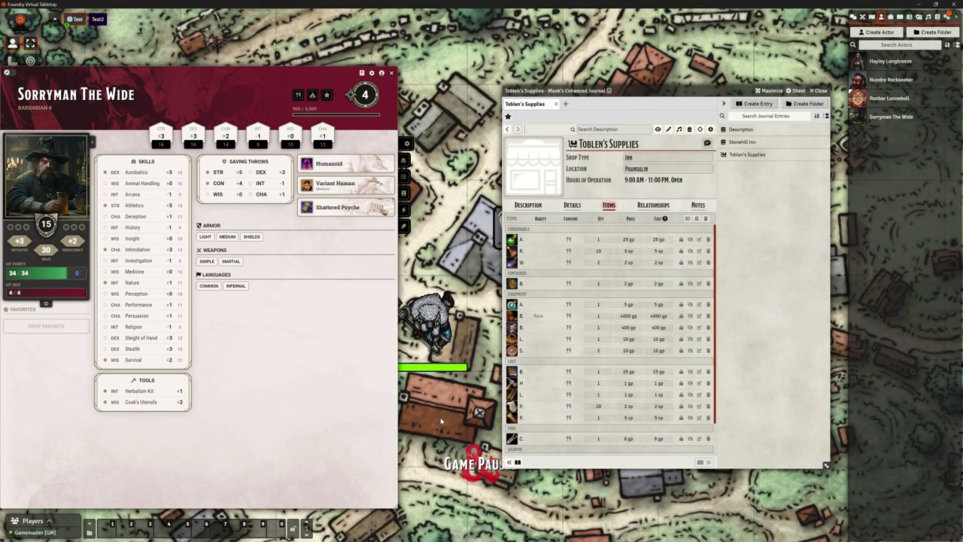
scroll(437, 424, "up", 3)
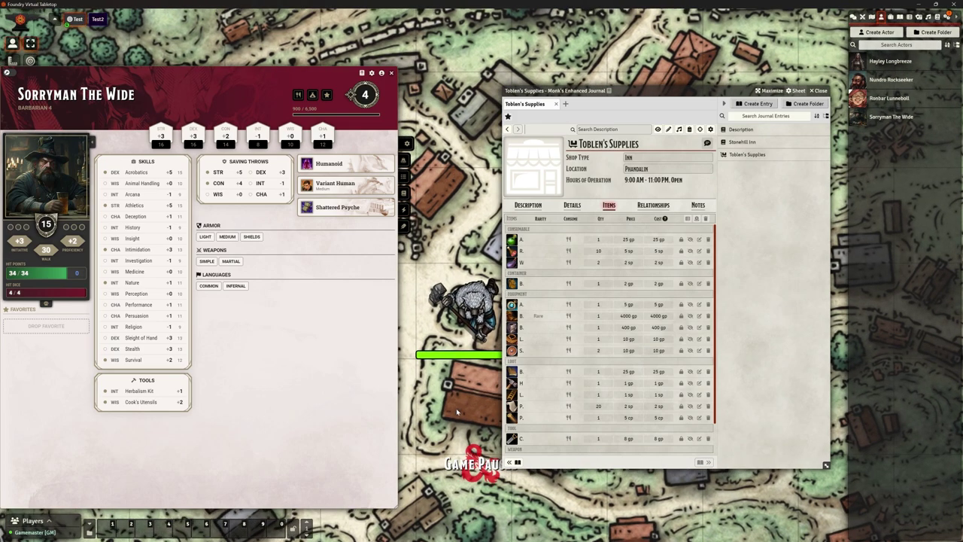
left_click(452, 312)
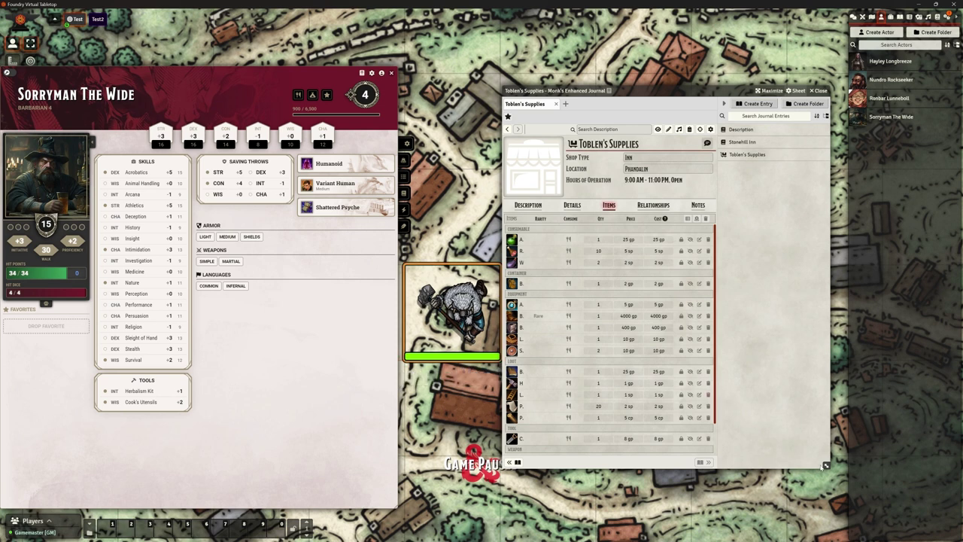
left_click_drag(826, 466, 896, 464)
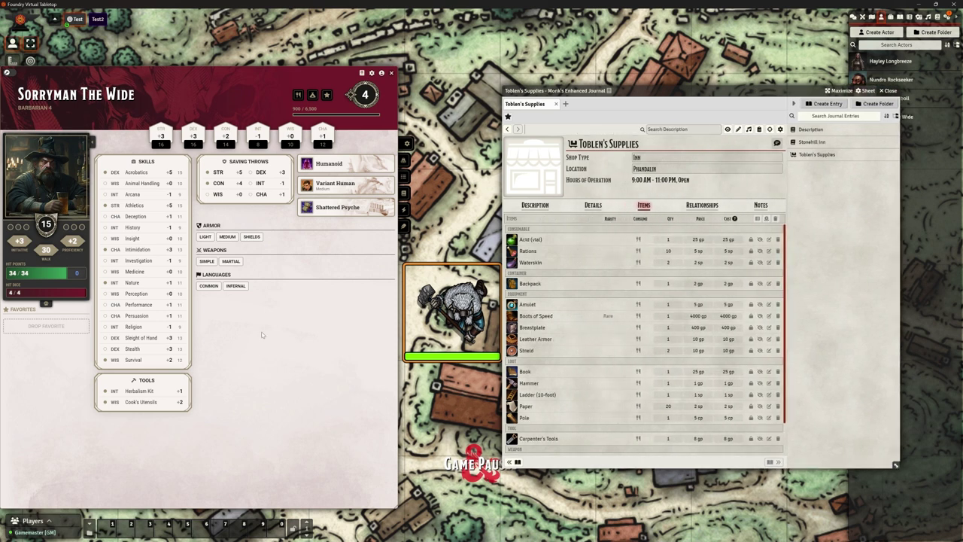
On Sorryman's Inventory, zero the other currencies and set gold to 200.
left_click(406, 161)
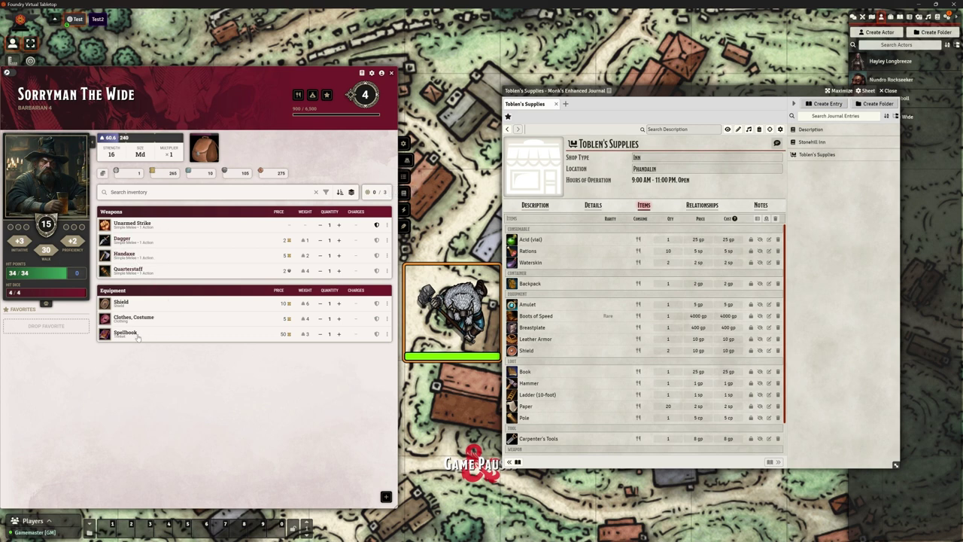
mouse_move(144, 298)
left_click(205, 173)
type("0")
key("Tab")
type("0")
key("Tab")
type("0")
left_click(165, 174)
type("200")
Drag the shop's Backpack onto Sorryman's sheet and confirm the 2 gp purchase.
left_click(540, 285)
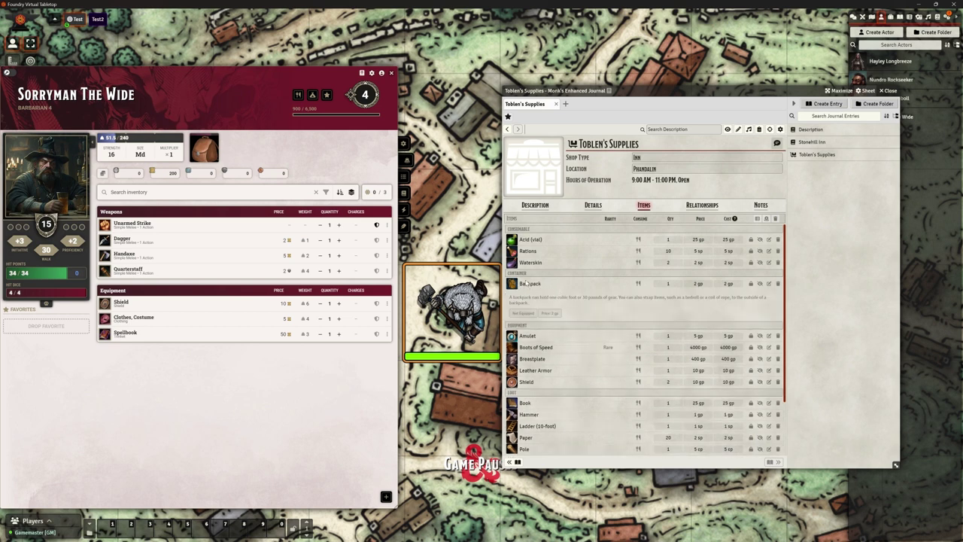
left_click_drag(467, 307, 216, 382)
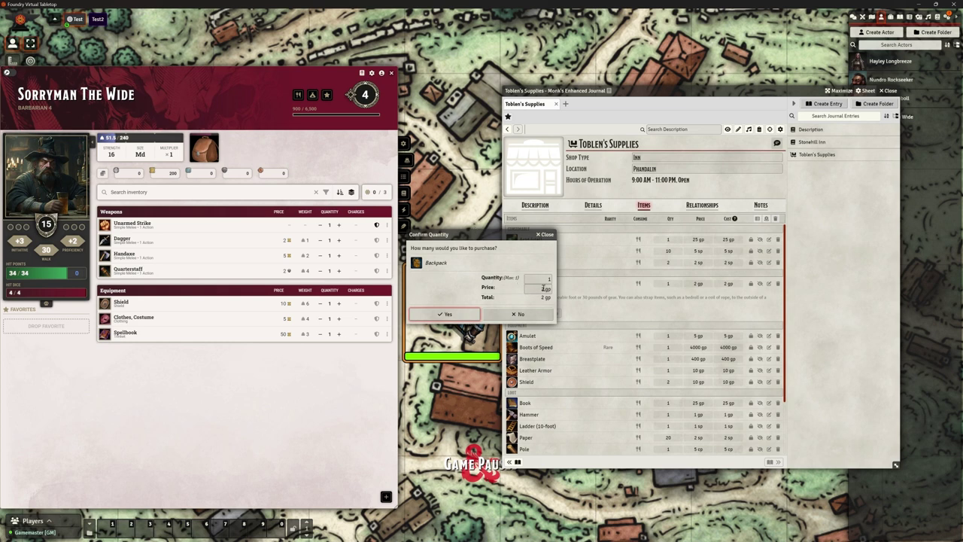
left_click_drag(475, 233, 466, 197)
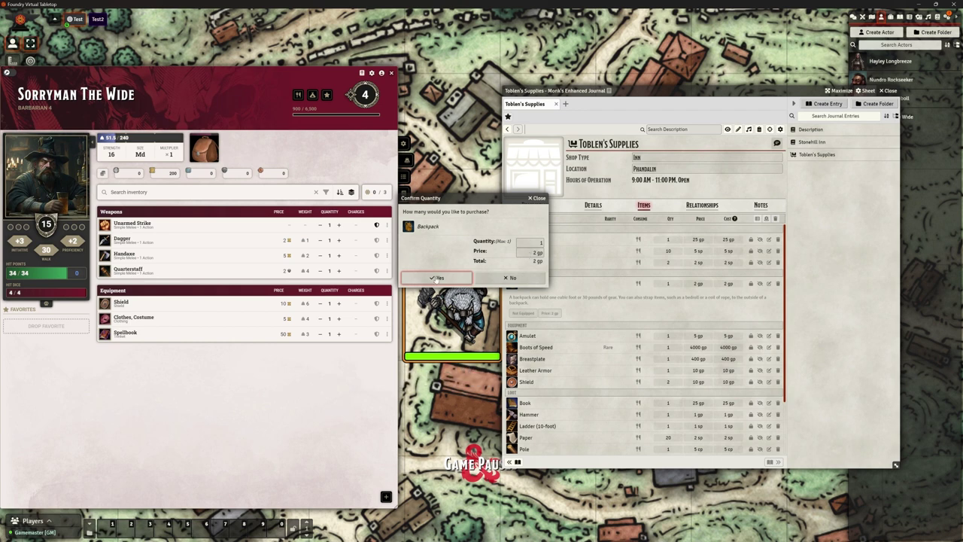
left_click(437, 278)
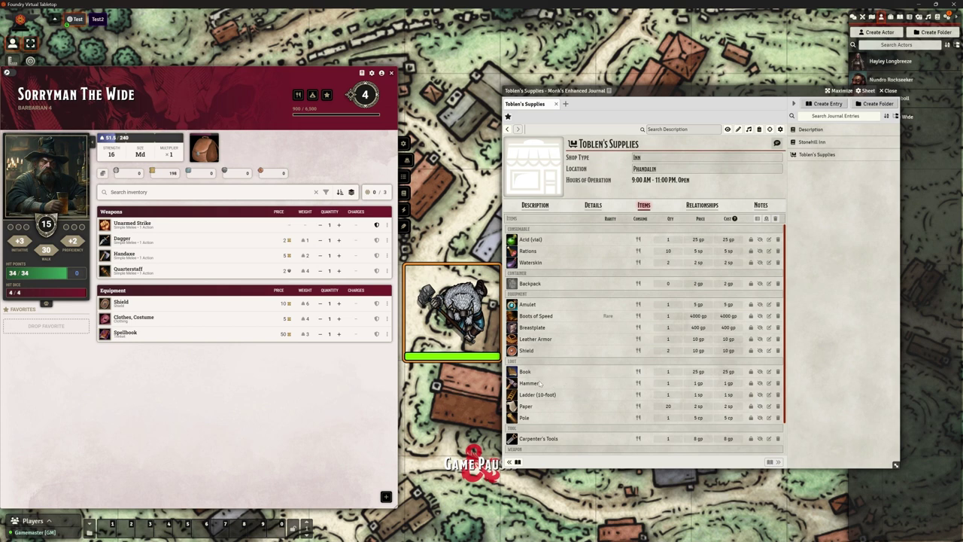
Drag Paper onto Sorryman's inventory, set quantity 3 and confirm paying 6 sp.
left_click(700, 407)
left_click(665, 406)
left_click_drag(513, 407, 209, 371)
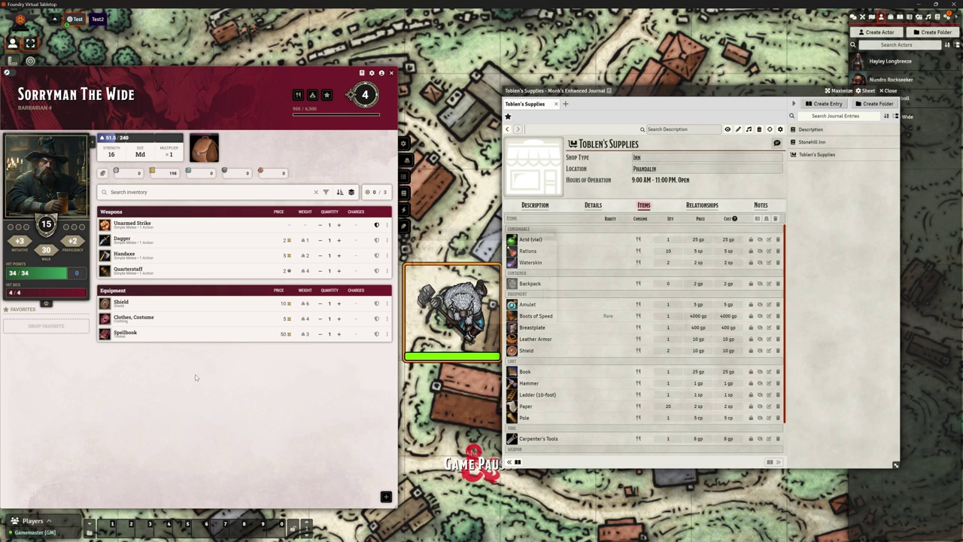
left_click(551, 280)
key("Tab")
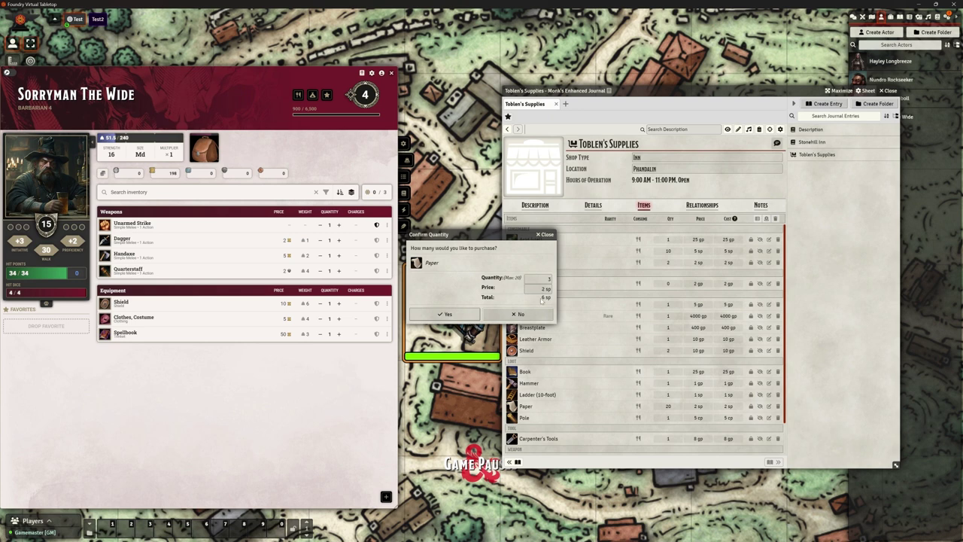
left_click(443, 315)
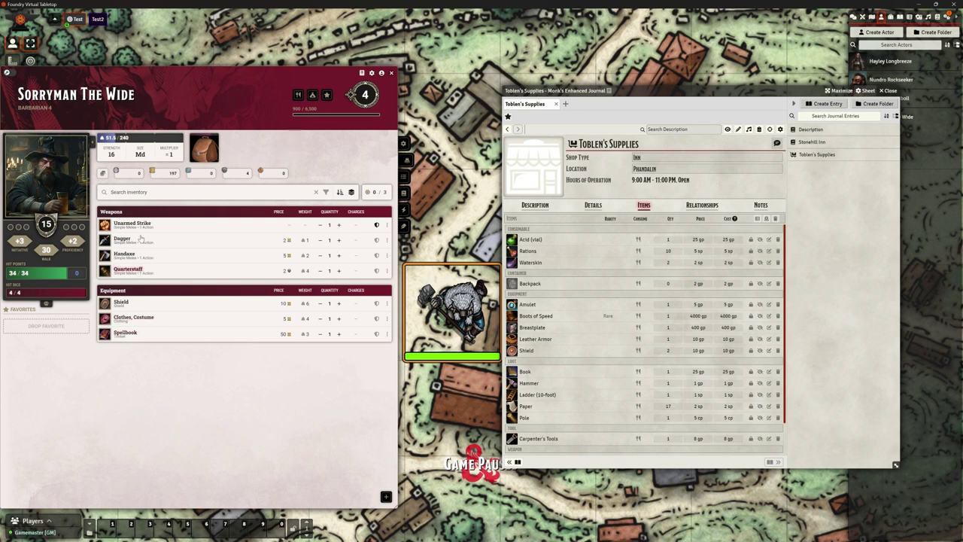
left_click(406, 177)
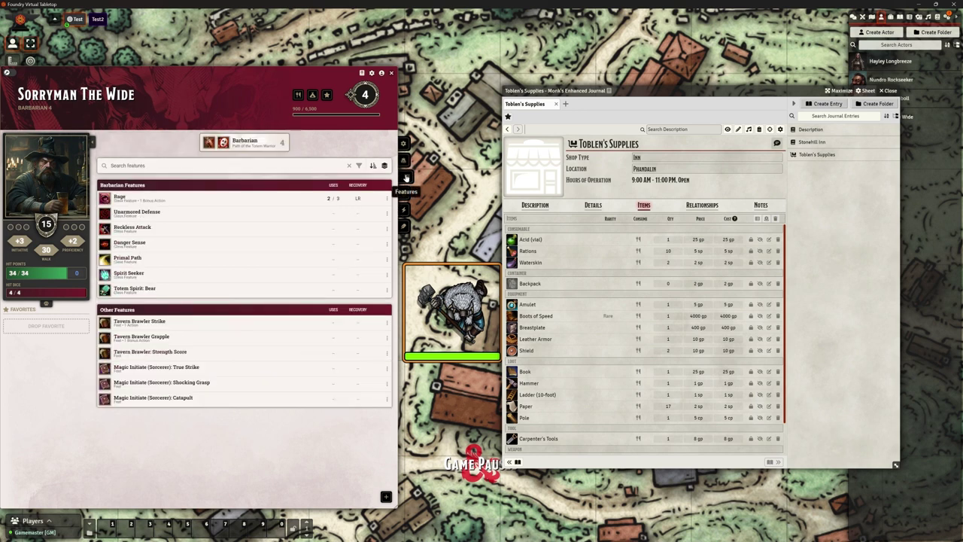
left_click(406, 196)
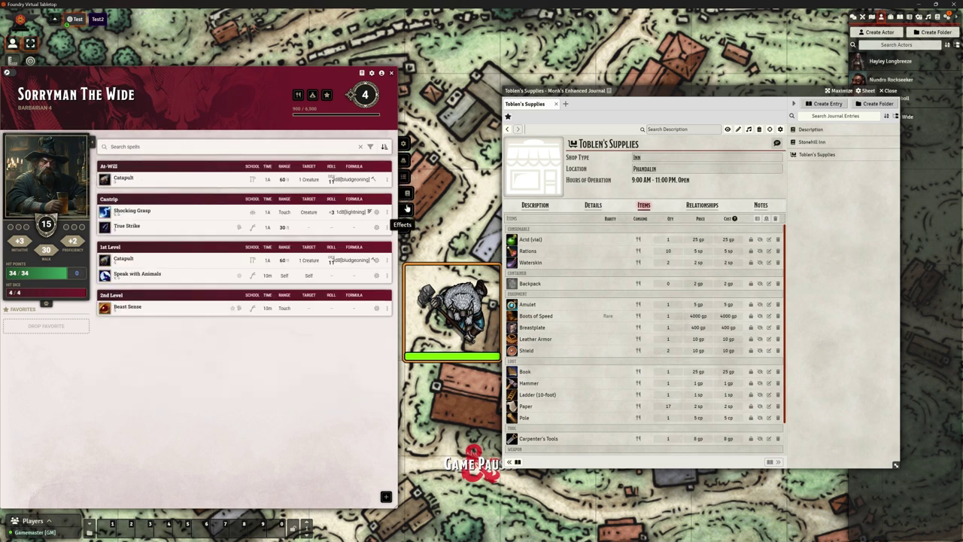
left_click(406, 209)
left_click(407, 228)
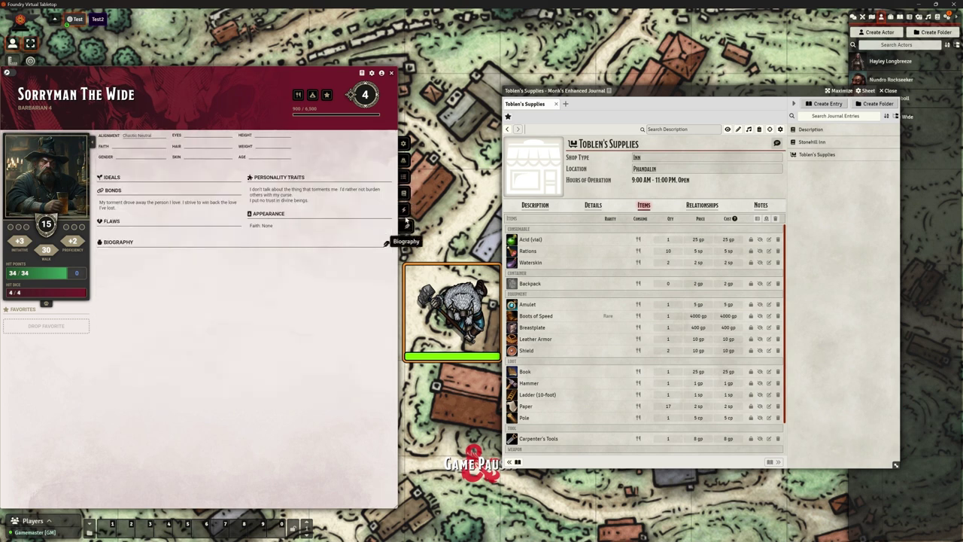
left_click(405, 143)
left_click(405, 160)
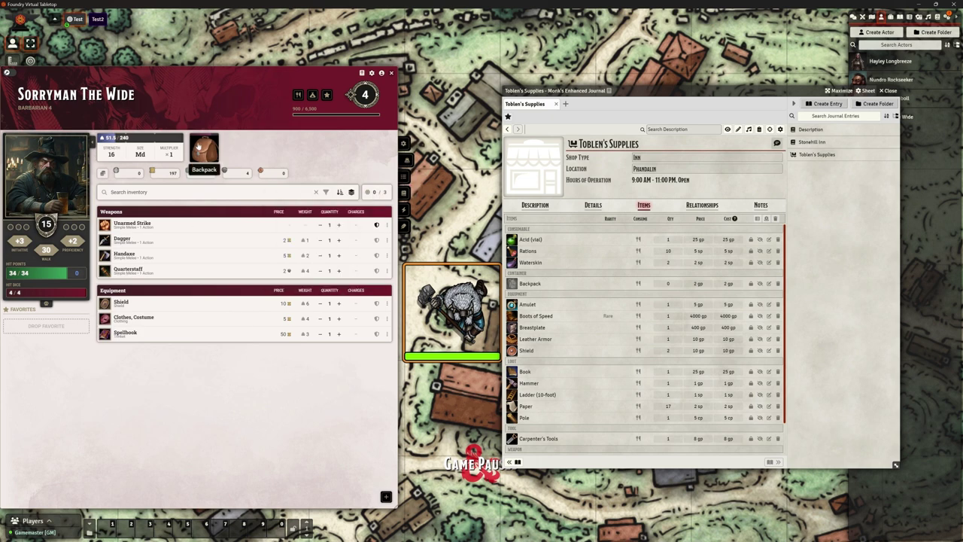
left_click(197, 145)
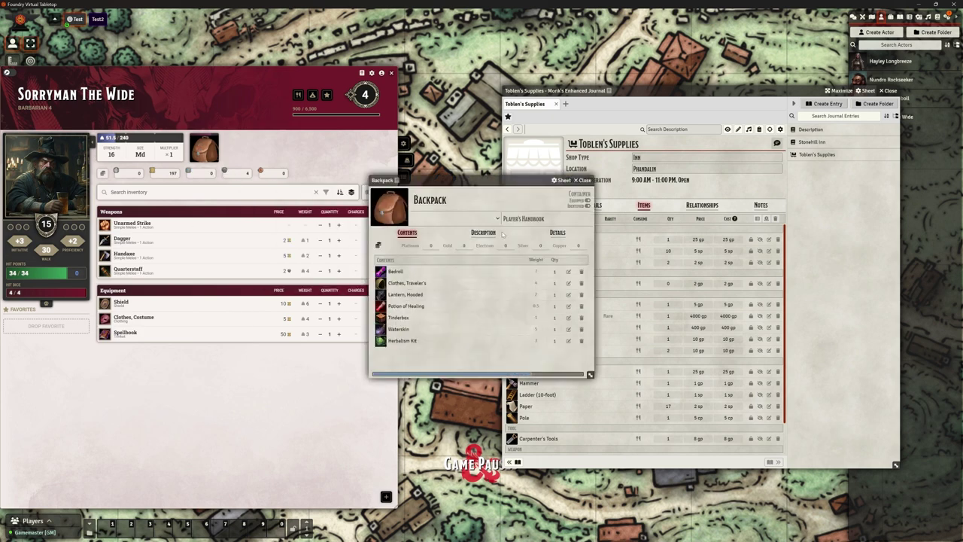
left_click(582, 180)
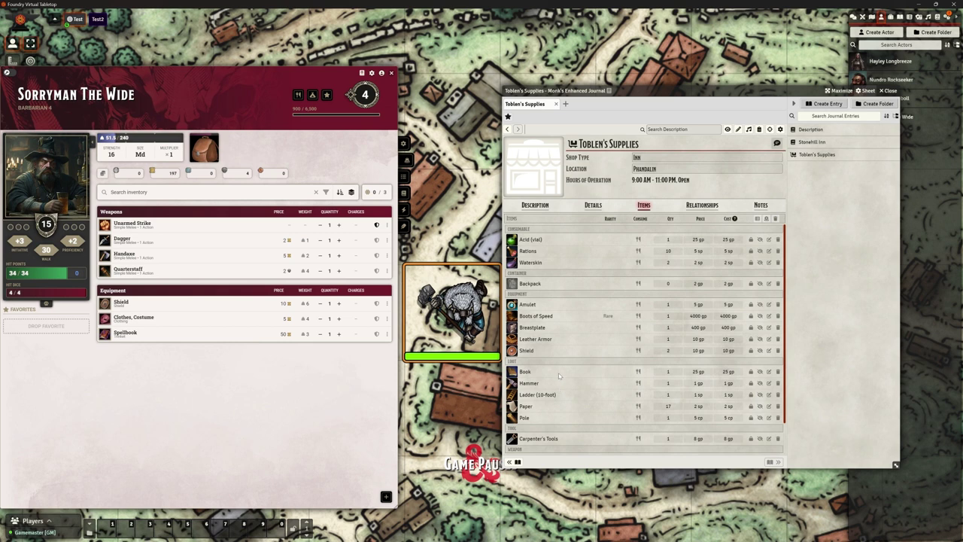
left_click_drag(512, 417, 451, 309)
left_click(405, 177)
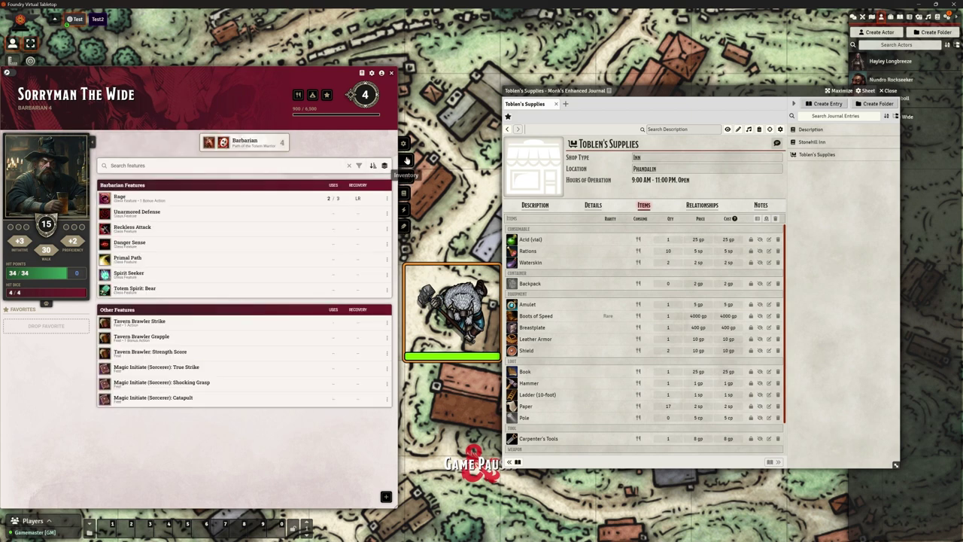
left_click(407, 161)
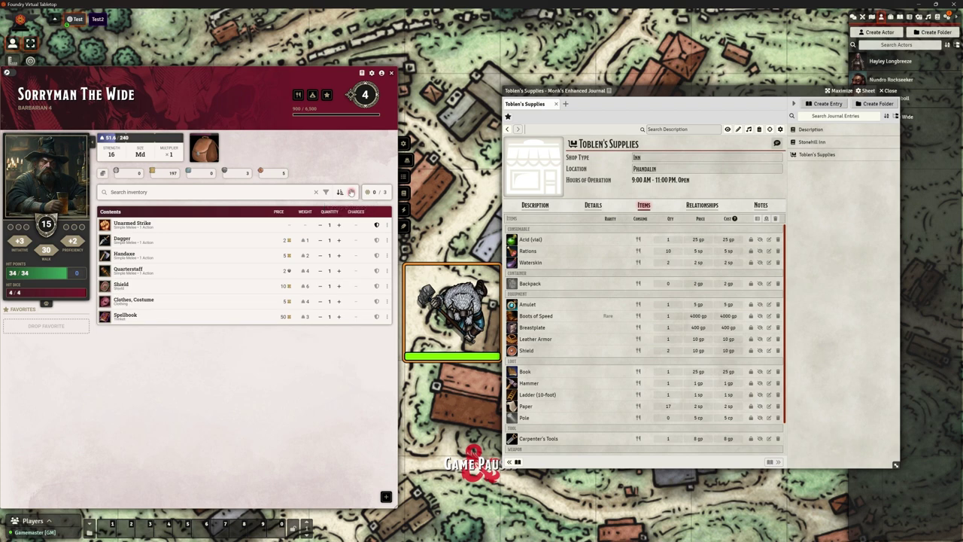
left_click(340, 192)
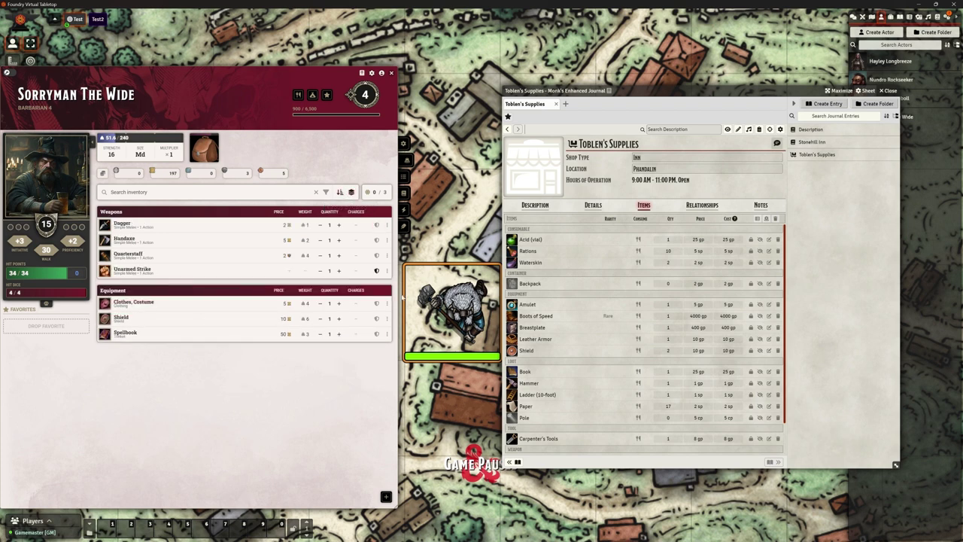
left_click(408, 228)
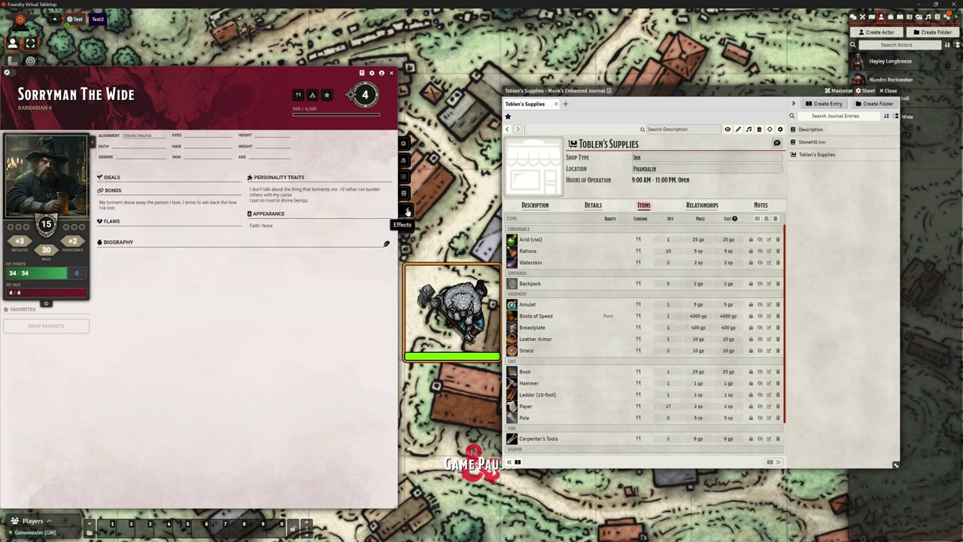
left_click(407, 211)
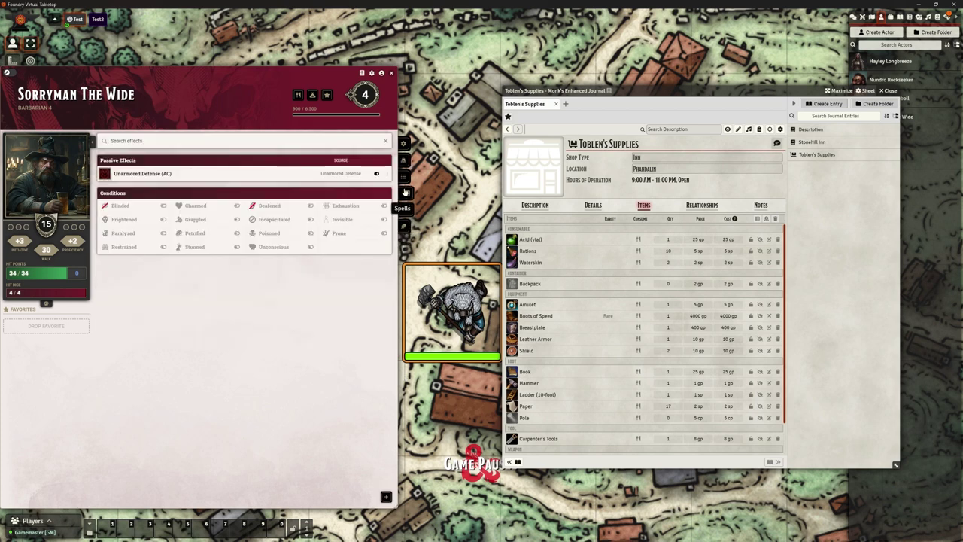
left_click(405, 192)
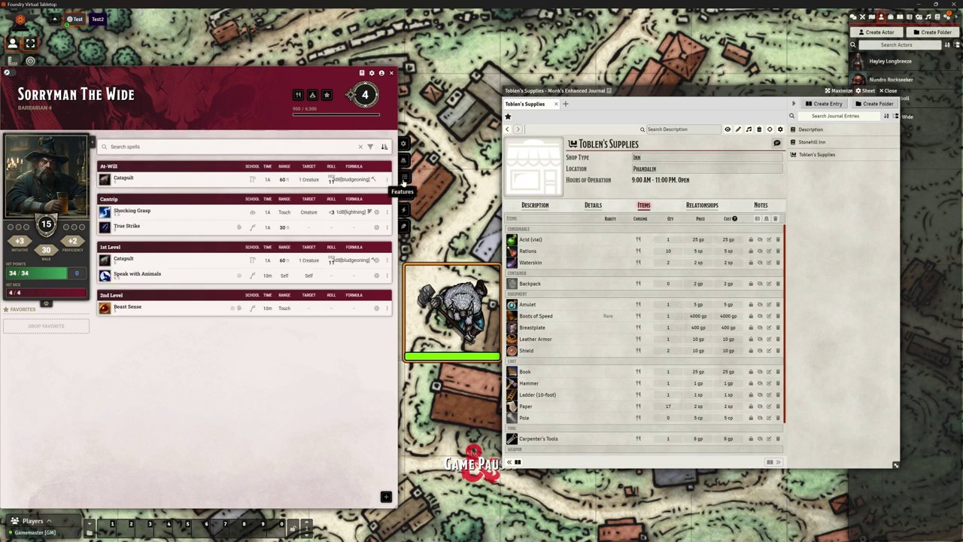
left_click(403, 178)
left_click(406, 163)
left_click(406, 164)
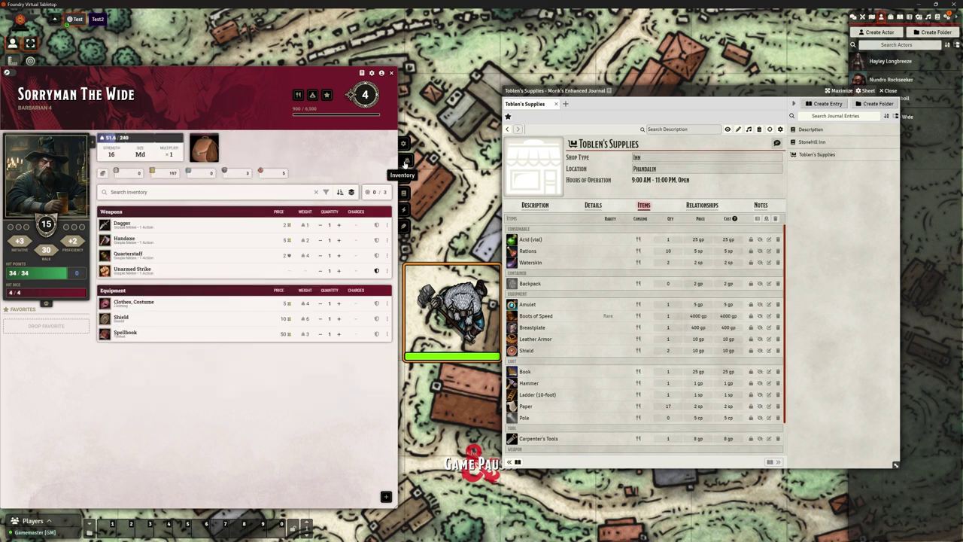
left_click(407, 145)
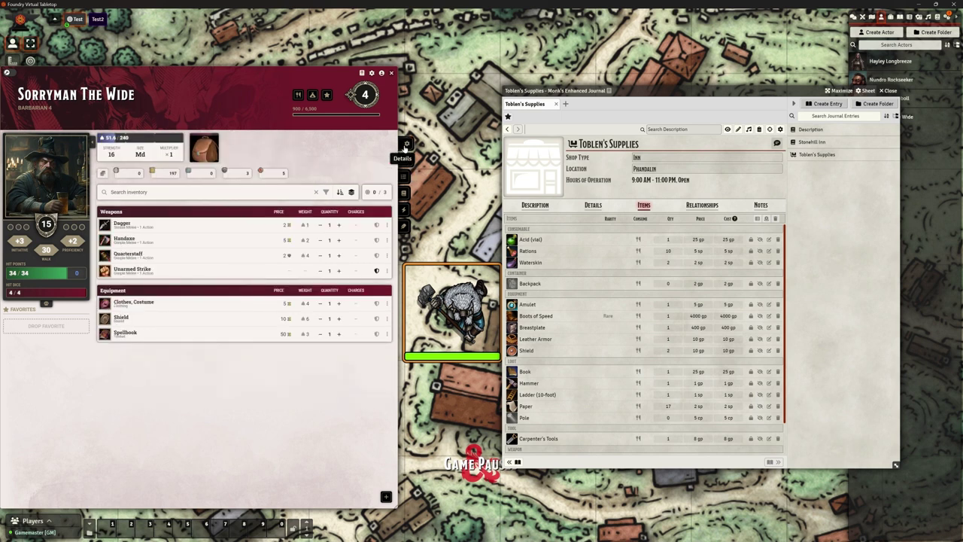
left_click(406, 161)
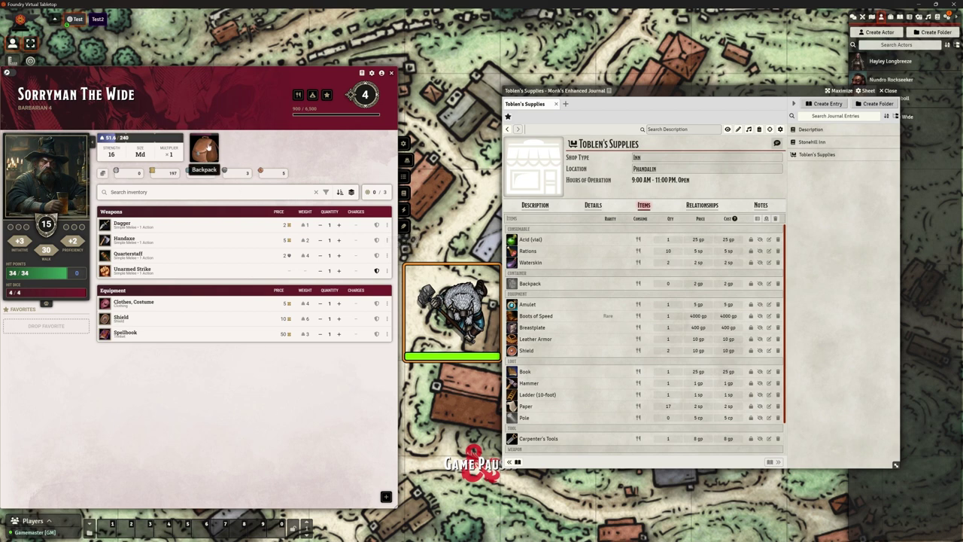
left_click(204, 149)
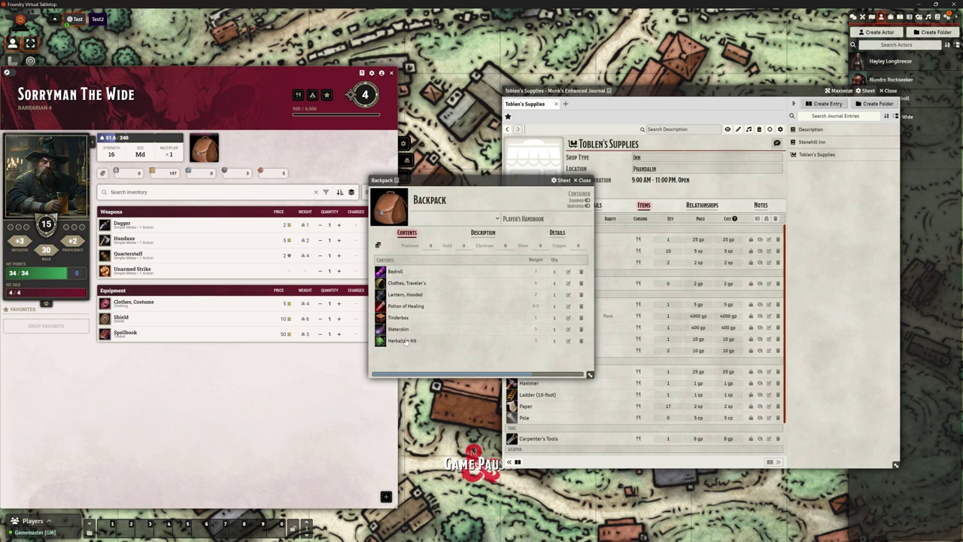
left_click(584, 181)
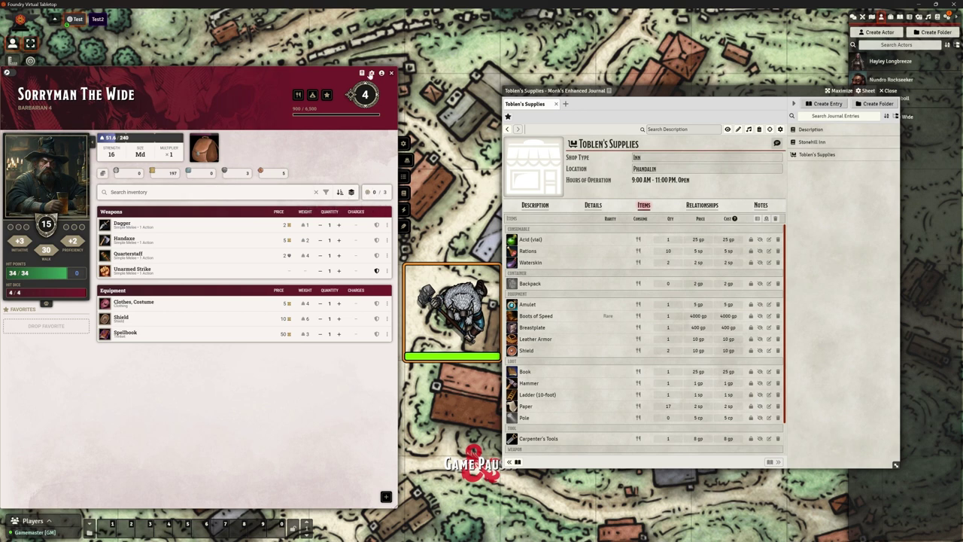
Switch Sorryman to the Legacy 5e Character Sheet, then move and enlarge the window.
left_click(362, 73)
left_click(301, 103)
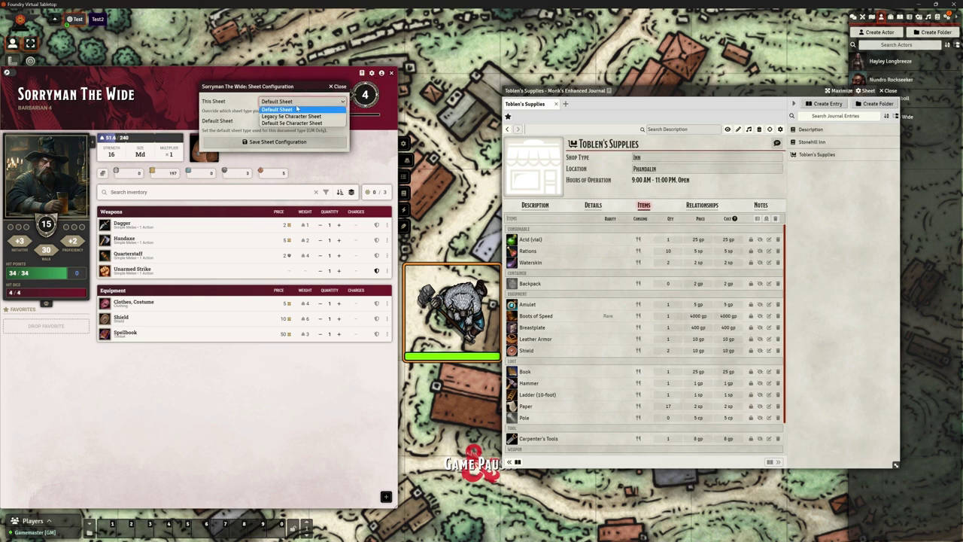
left_click(298, 115)
left_click(279, 142)
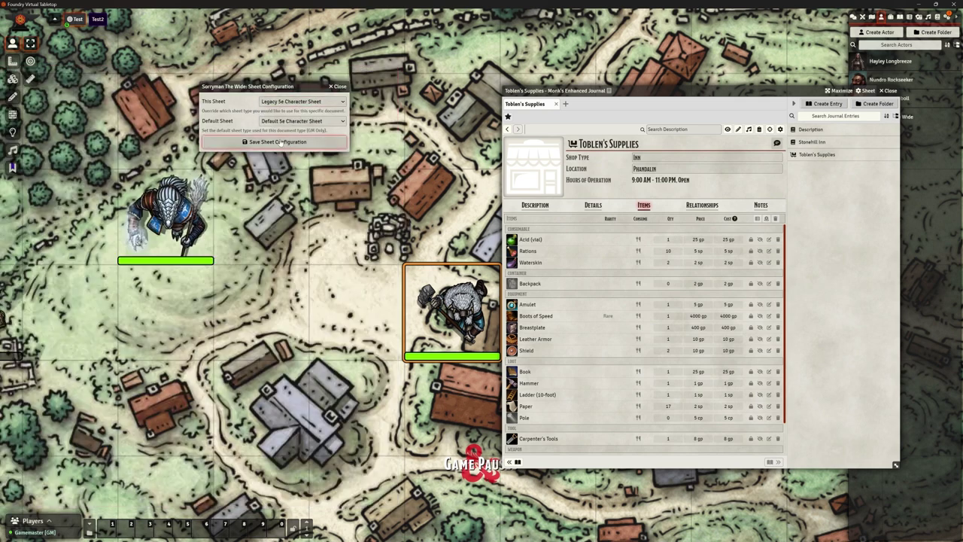
left_click_drag(432, 164, 181, 68)
left_click_drag(359, 318, 465, 485)
Browse the legacy sheet's tabs, ending on Inventory.
left_click(190, 145)
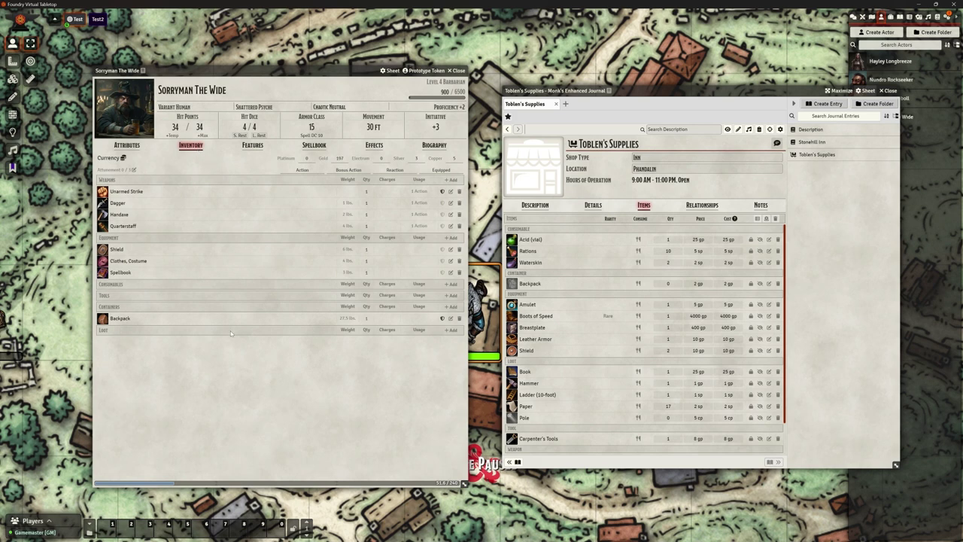
left_click(119, 319)
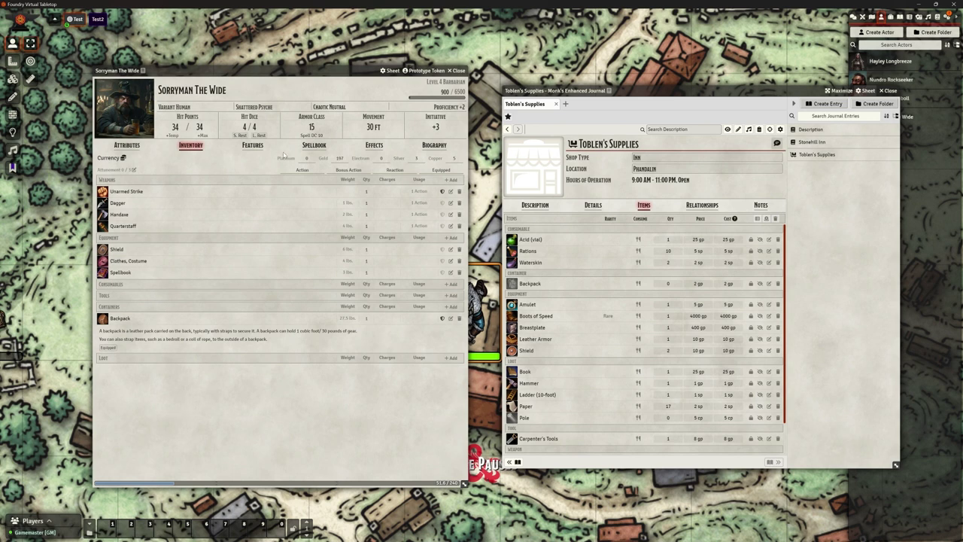
left_click(252, 145)
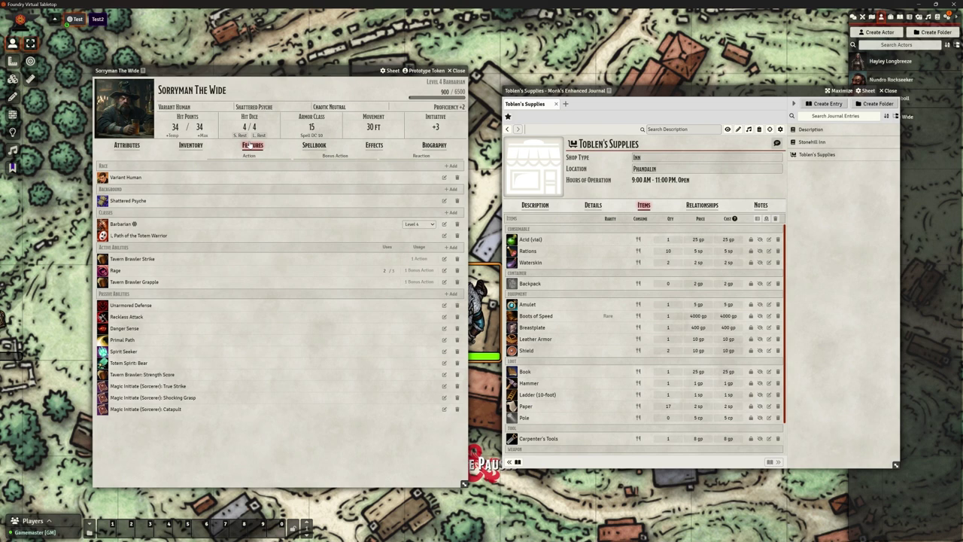
left_click(314, 145)
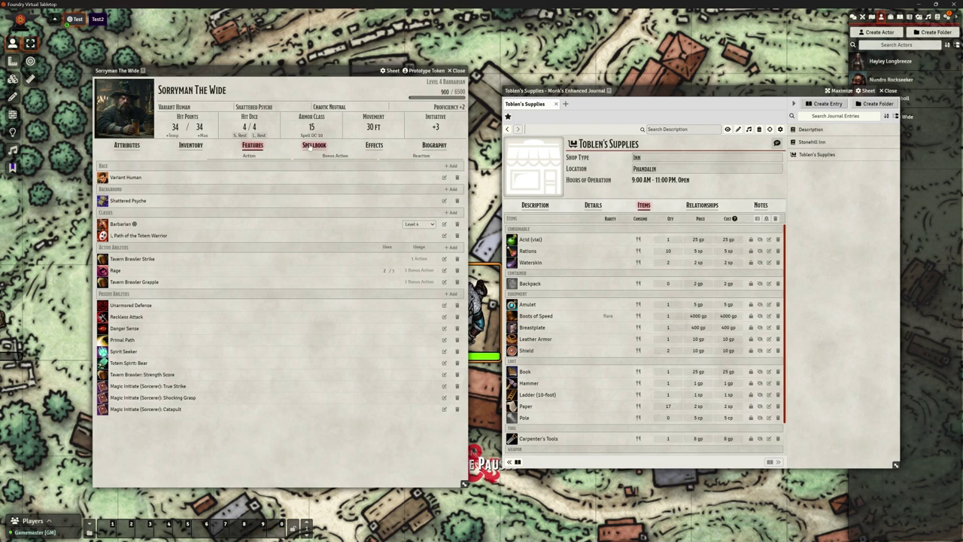
left_click(374, 145)
left_click(424, 146)
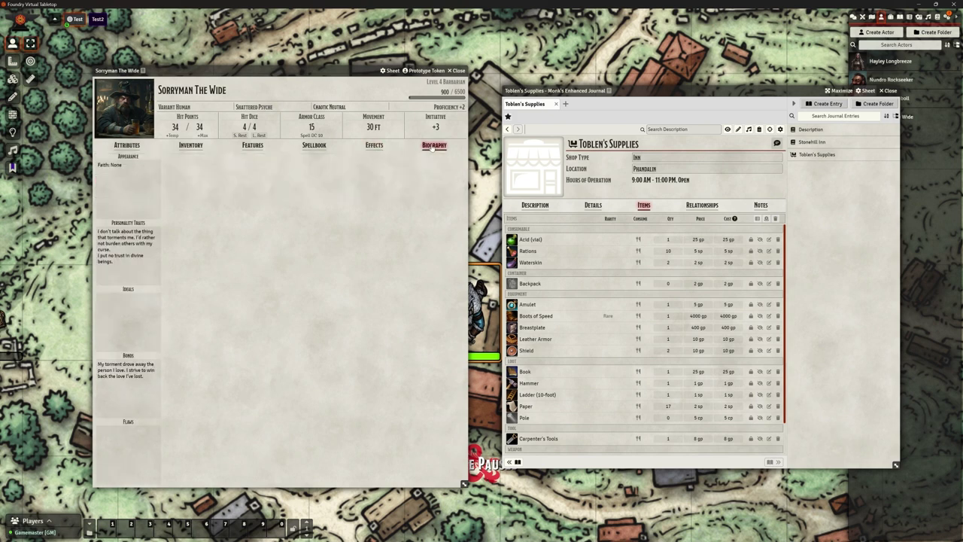
left_click(190, 146)
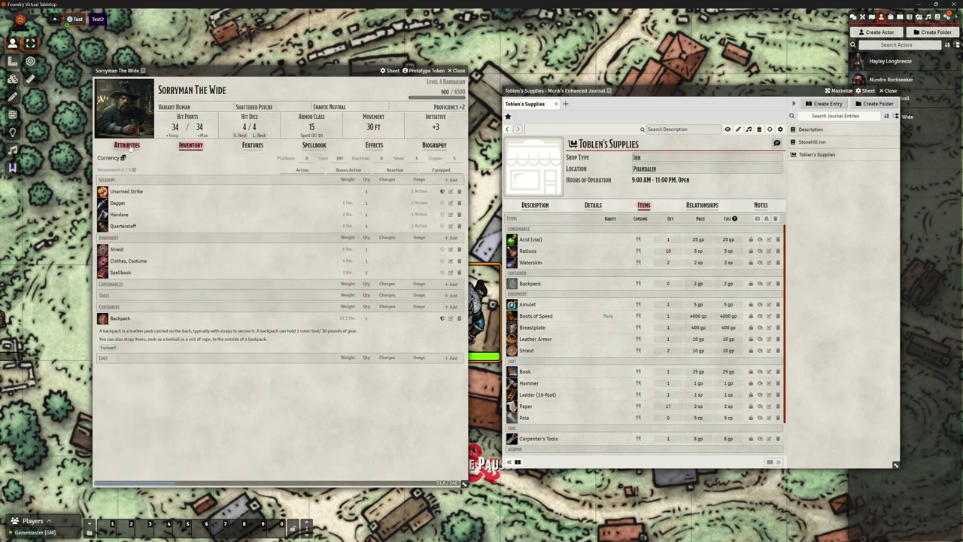
left_click(126, 145)
left_click(189, 145)
Buy a Waterskin from the shop for Sorryman at 2 sp.
left_click_drag(515, 264, 256, 398)
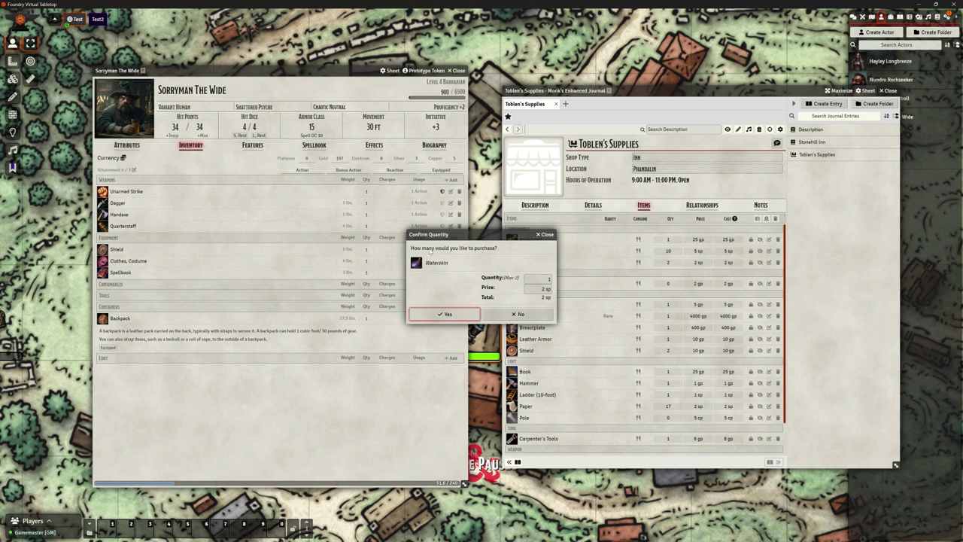
left_click(441, 315)
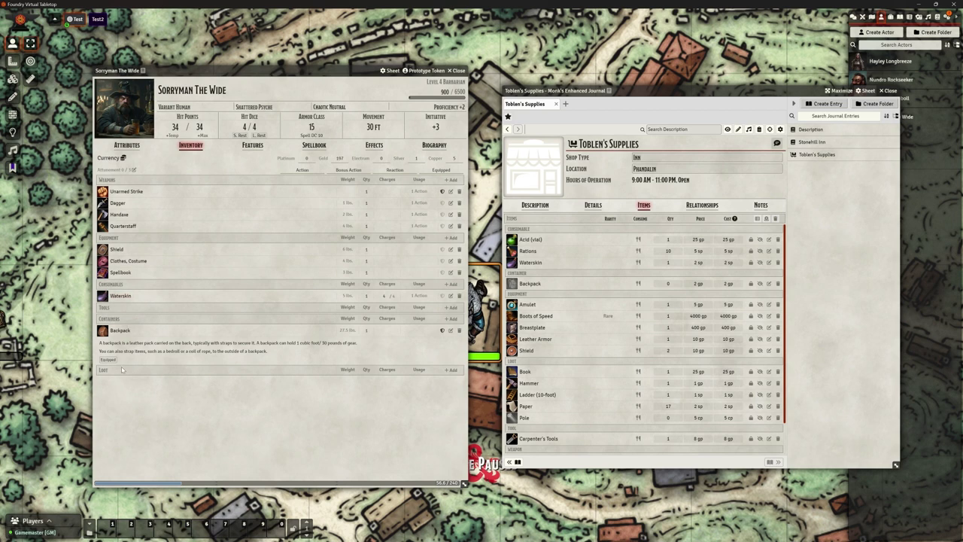
left_click(120, 330)
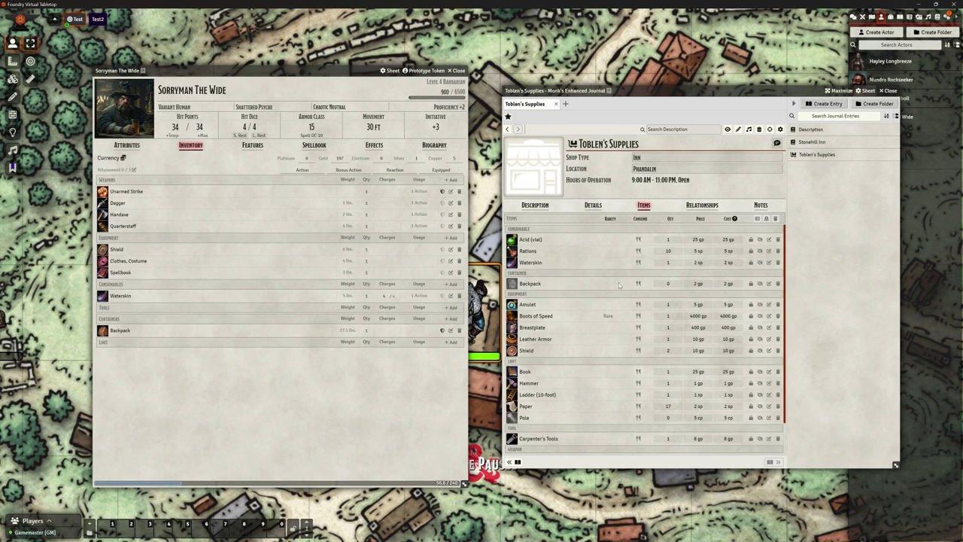
Set the shop's Backpack stock quantity to 0.
left_click(668, 283)
type("0")
key("Return")
Buy Paper twice for Sorryman, one sheet then two, leaving 14 in stock.
left_click_drag(525, 406, 324, 394)
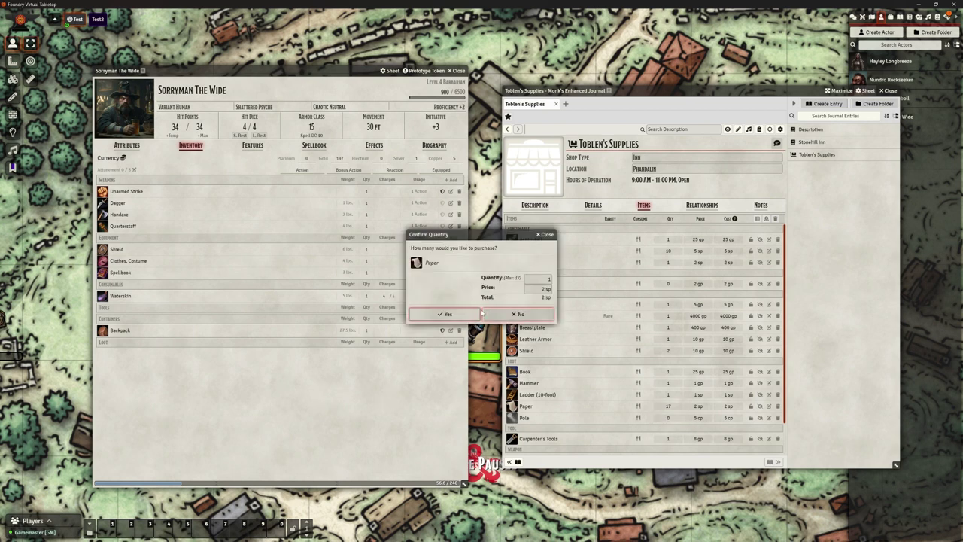
left_click(446, 314)
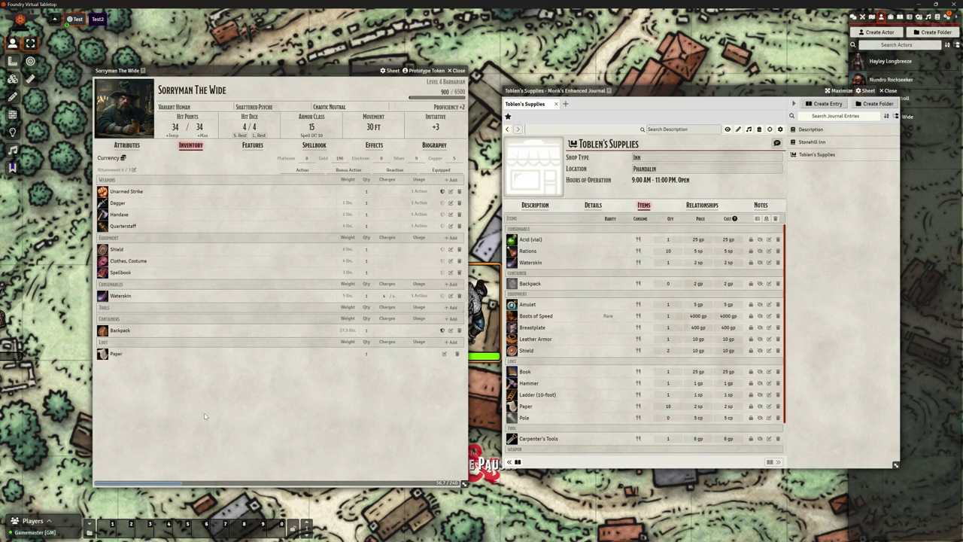
left_click(341, 159)
left_click_drag(528, 410, 268, 414)
left_click(549, 279)
type("2")
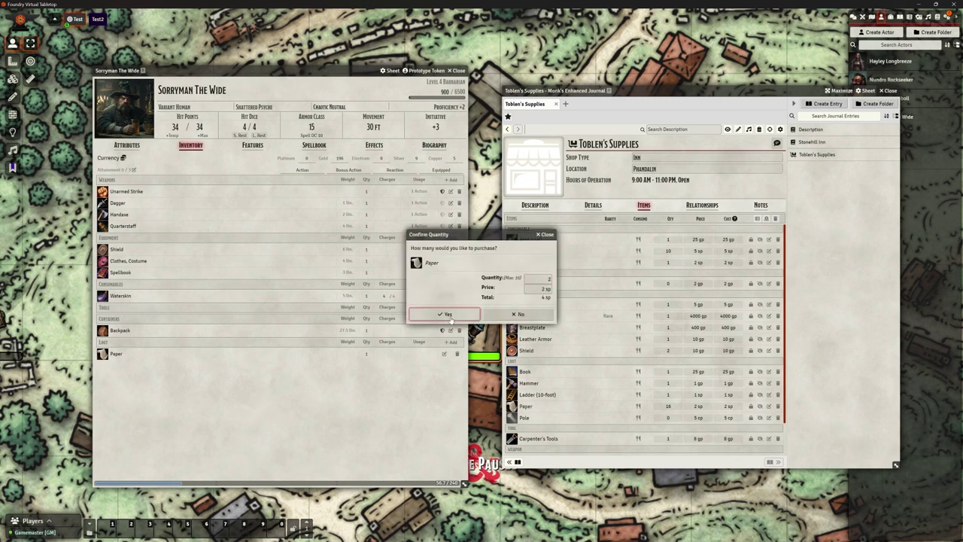
left_click(449, 315)
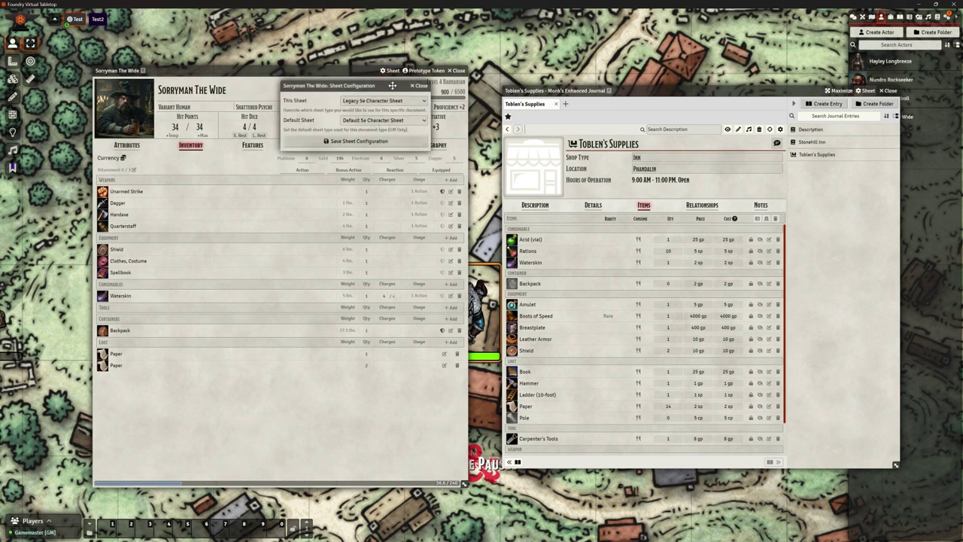
Switch Sorryman back to the Default Sheet and show his Inventory.
left_click(368, 104)
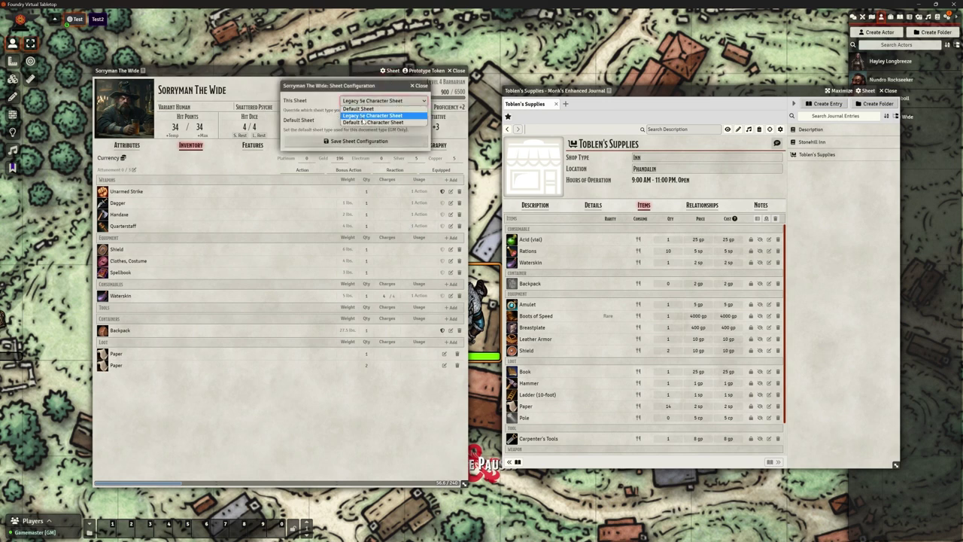
left_click(364, 109)
left_click(371, 141)
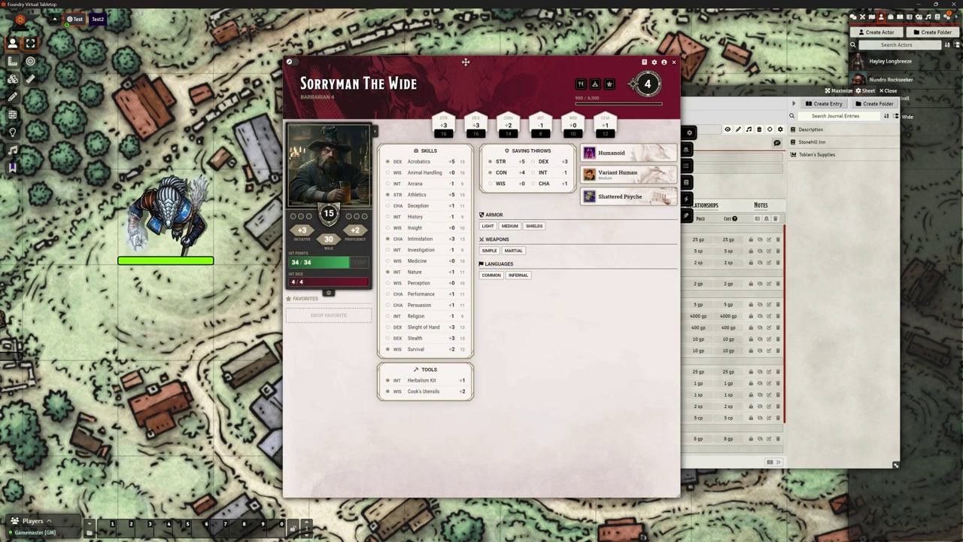
left_click_drag(442, 96, 232, 98)
left_click(476, 152)
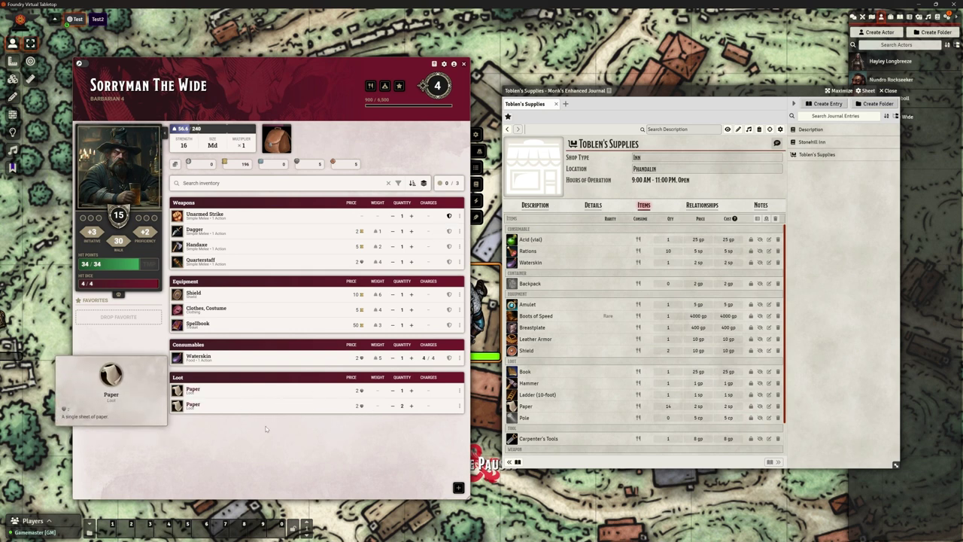
Move all Paper into one stack of 3 and delete the empty Paper entry.
mouse_move(221, 364)
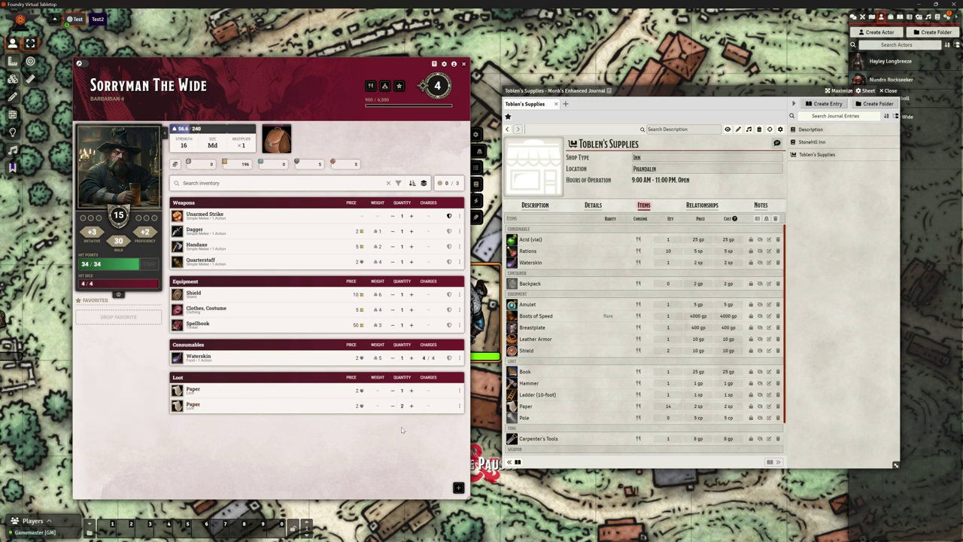
left_click(392, 390)
left_click(411, 406)
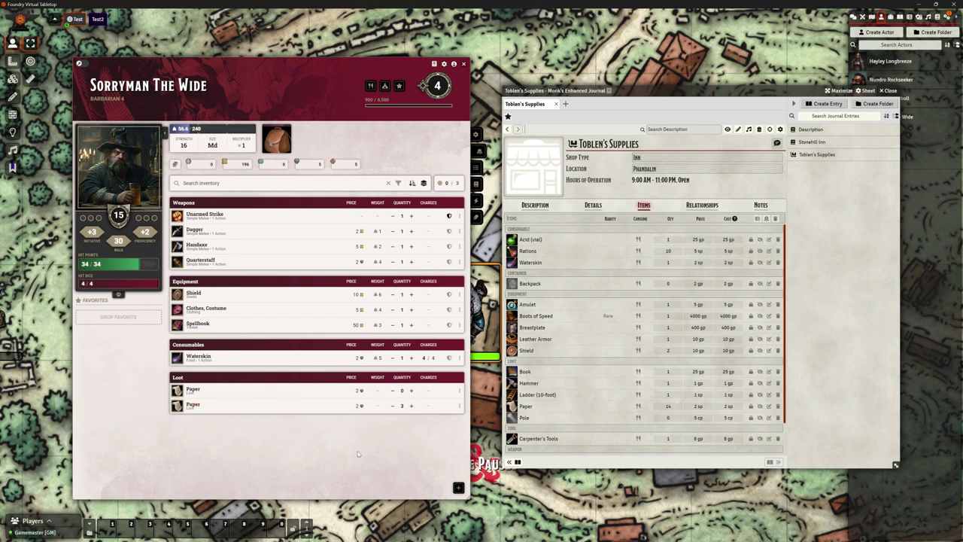
left_click(460, 390)
left_click(481, 418)
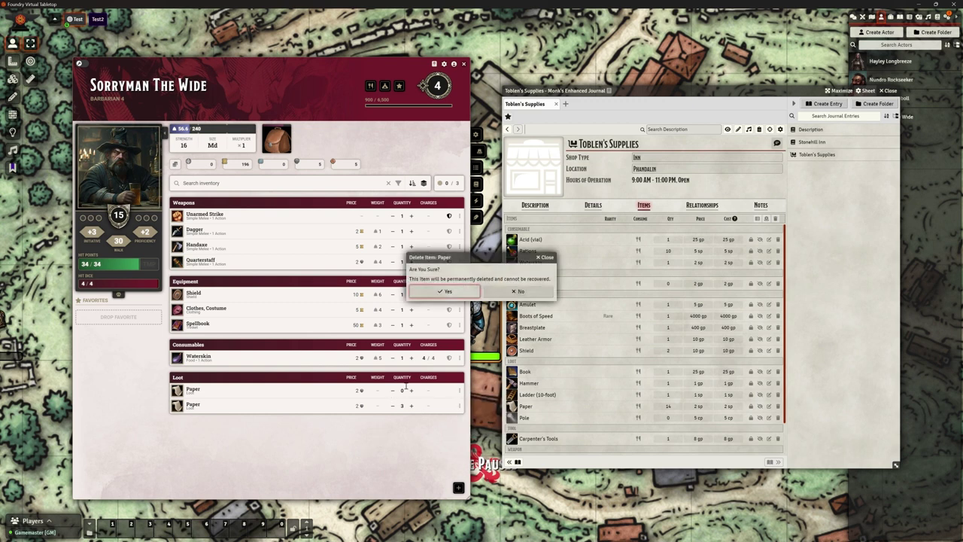
left_click(450, 290)
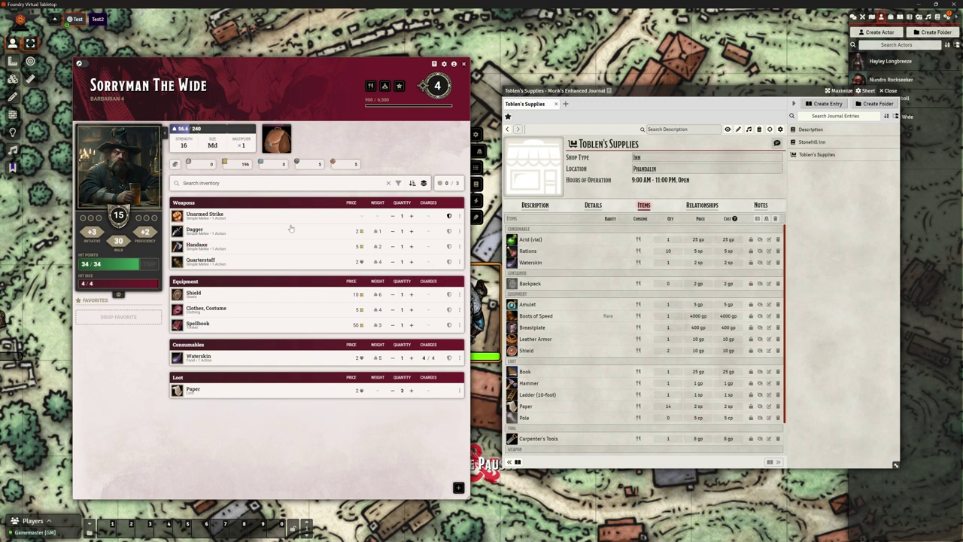
mouse_move(308, 293)
Close Sorryman's sheet, show the shop's Details purchase log, and reopen Sorryman's sheet beside it.
left_click(464, 64)
left_click_drag(637, 95, 351, 75)
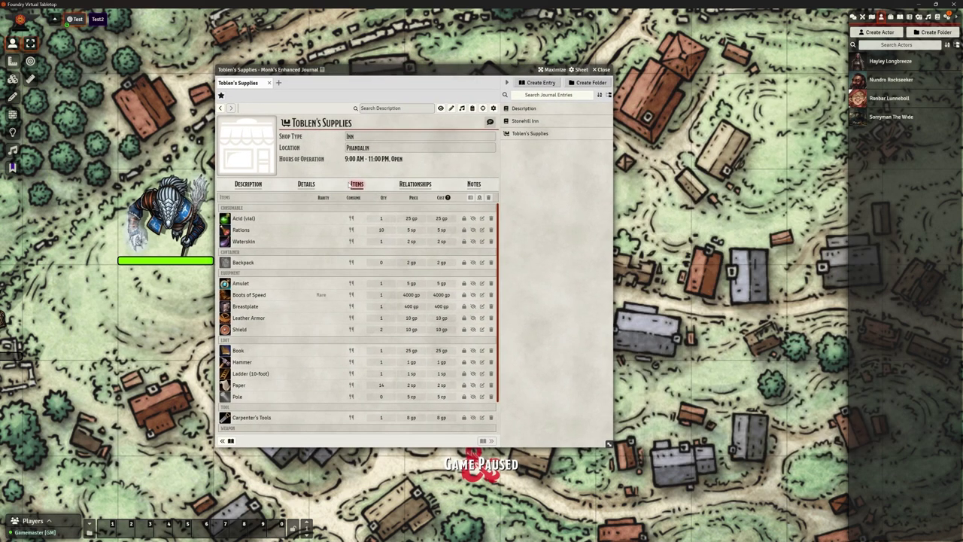
left_click(307, 184)
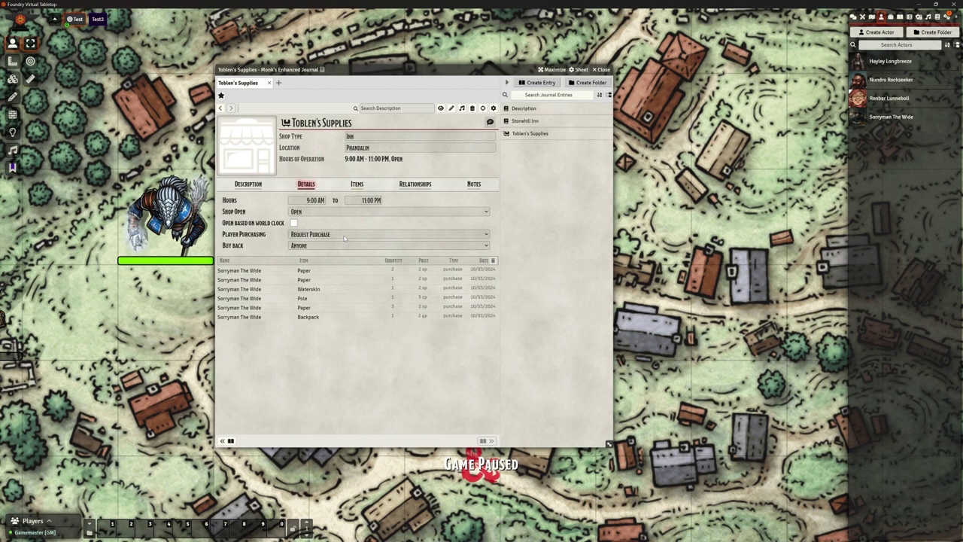
left_click_drag(398, 71, 685, 85)
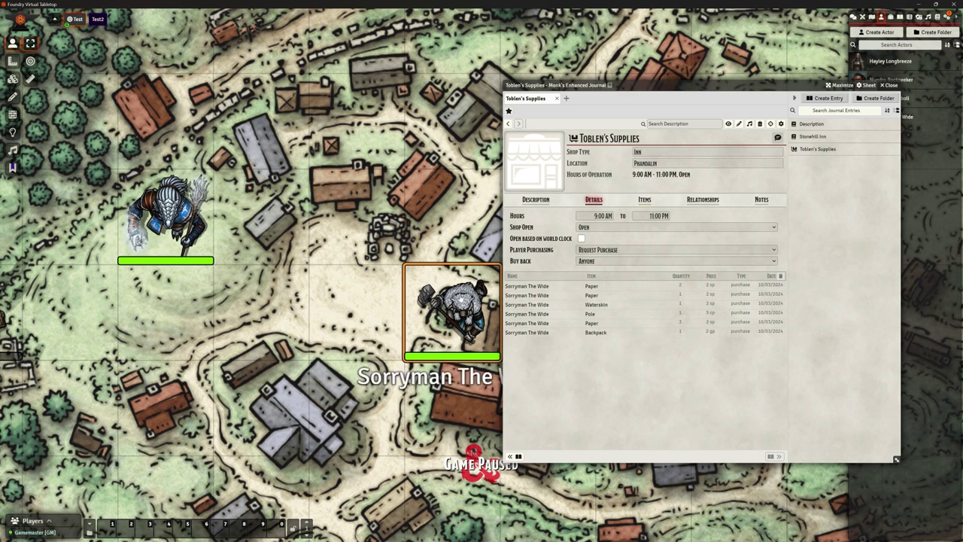
double_click(458, 299)
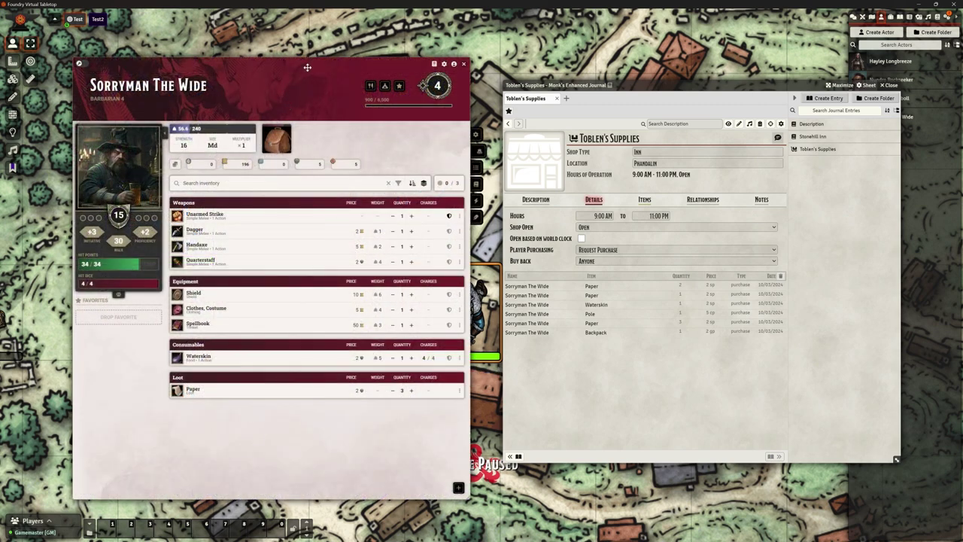
left_click_drag(307, 68, 247, 63)
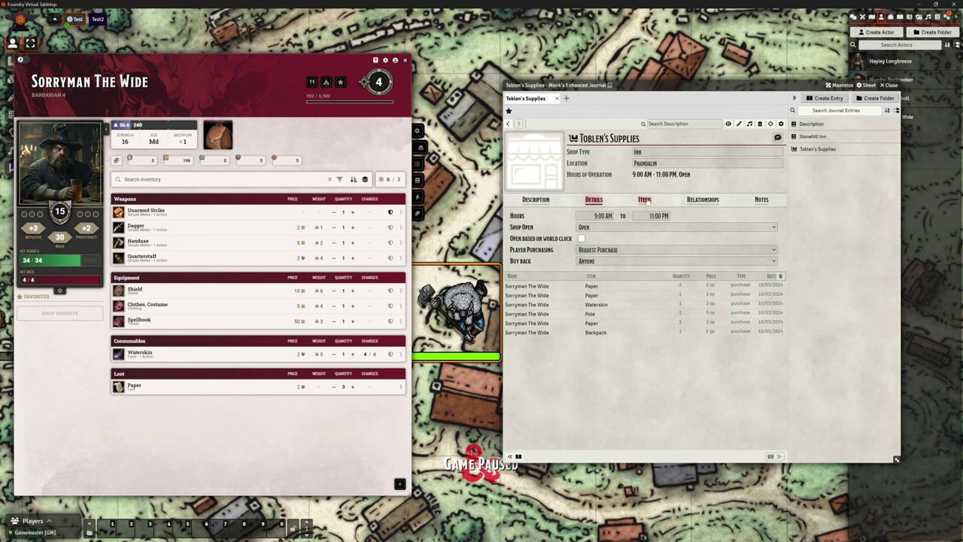
Sell Sorryman's Waterskin to Toblen's Supplies, adding it to the shop's item list.
left_click(645, 200)
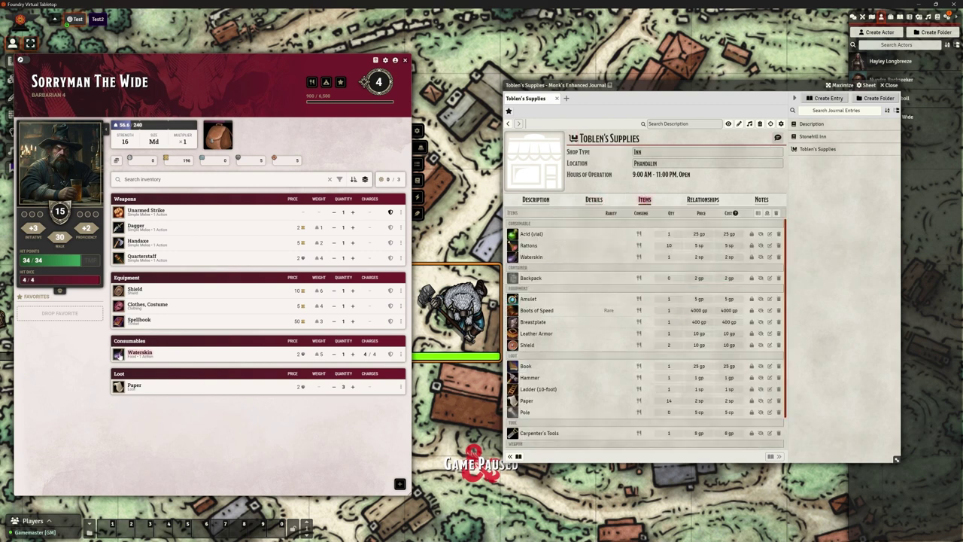
mouse_move(120, 355)
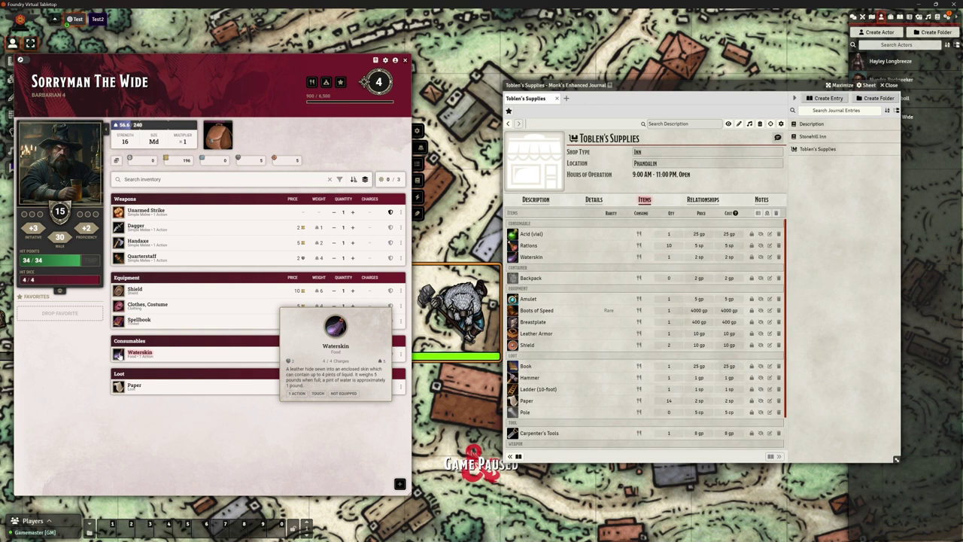
left_click_drag(143, 354, 591, 339)
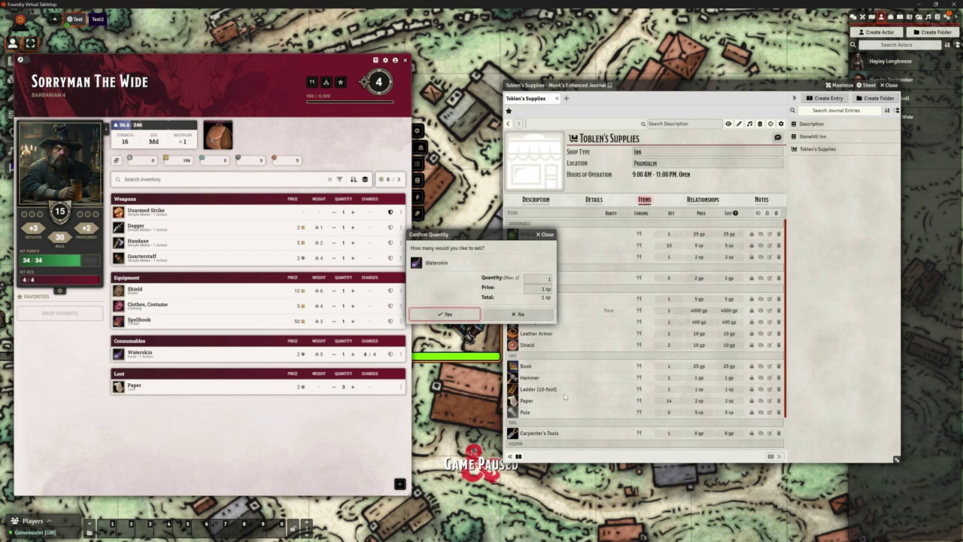
left_click_drag(650, 86, 706, 82)
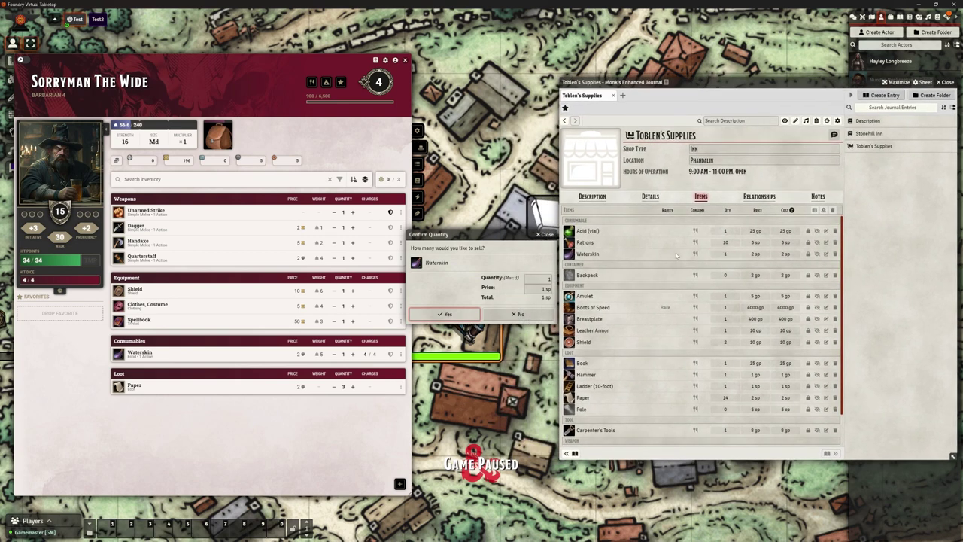
left_click(445, 314)
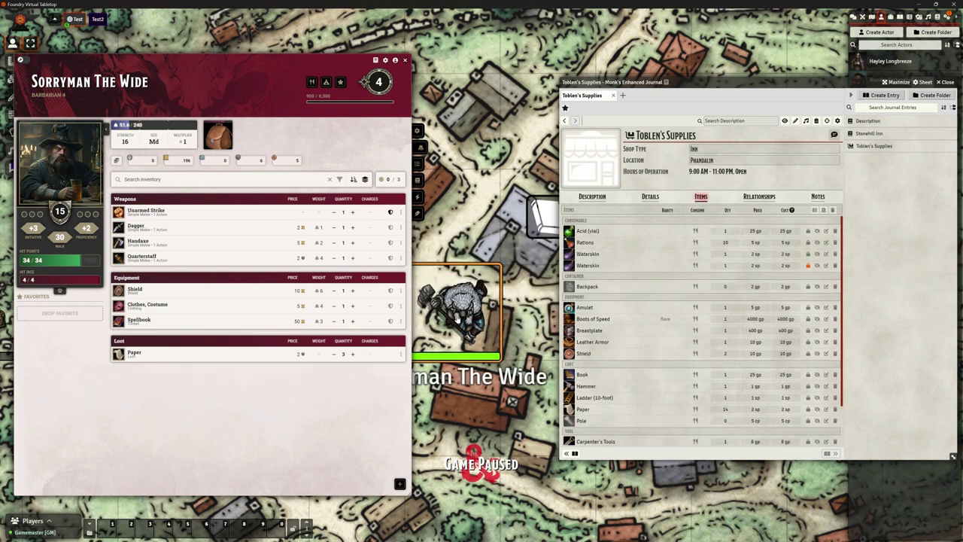
left_click(726, 254)
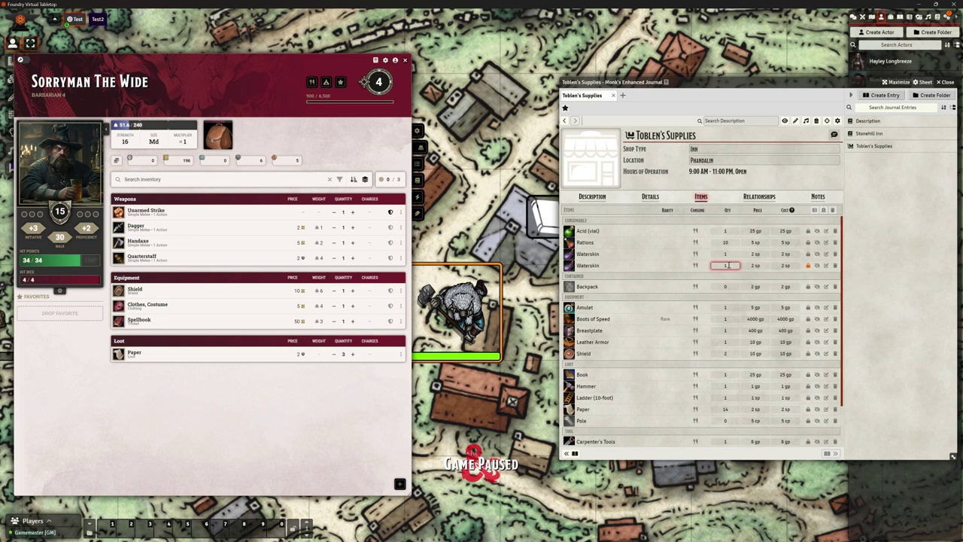
left_click(808, 265)
Sell 3 Paper to the shop, raising Sorryman's silver to 9.
left_click_drag(126, 355, 745, 295)
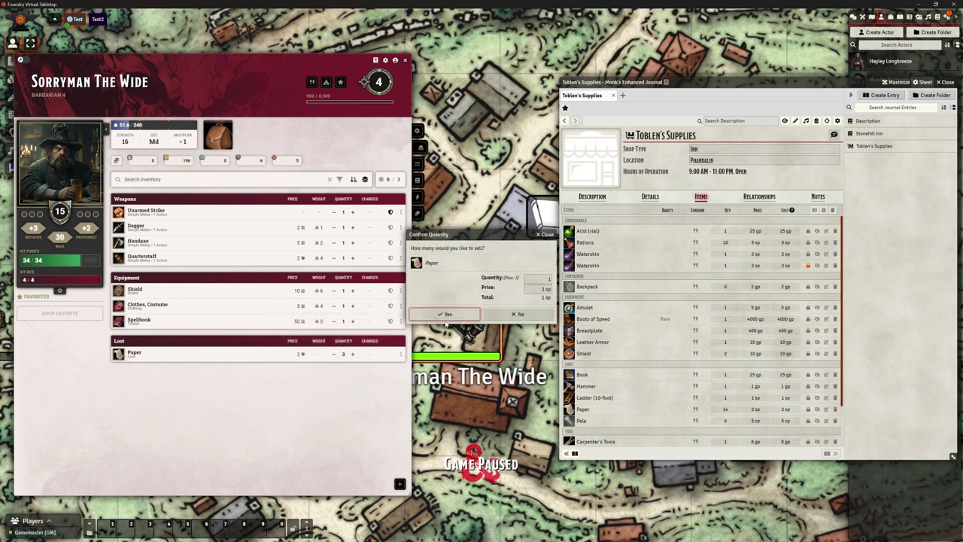
key("BackSpace")
type("3")
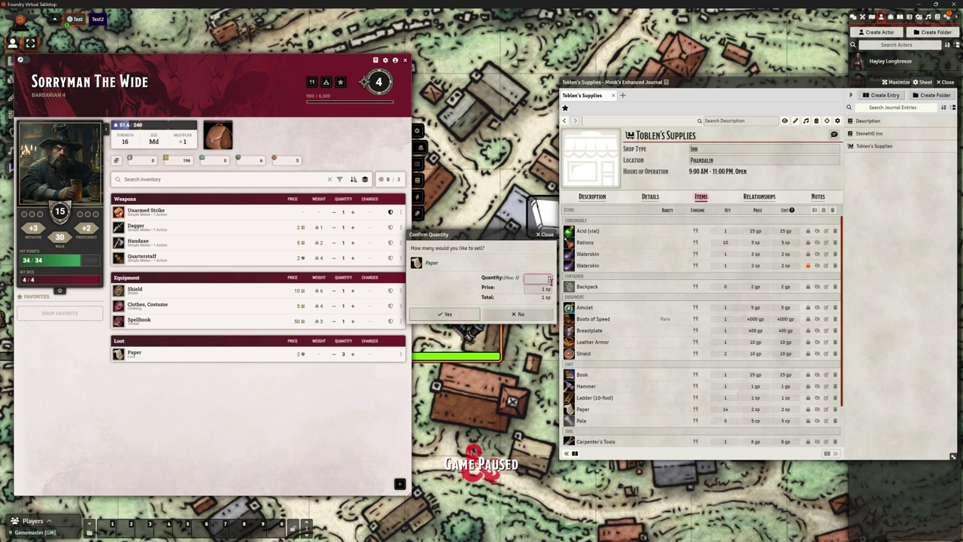
left_click(452, 314)
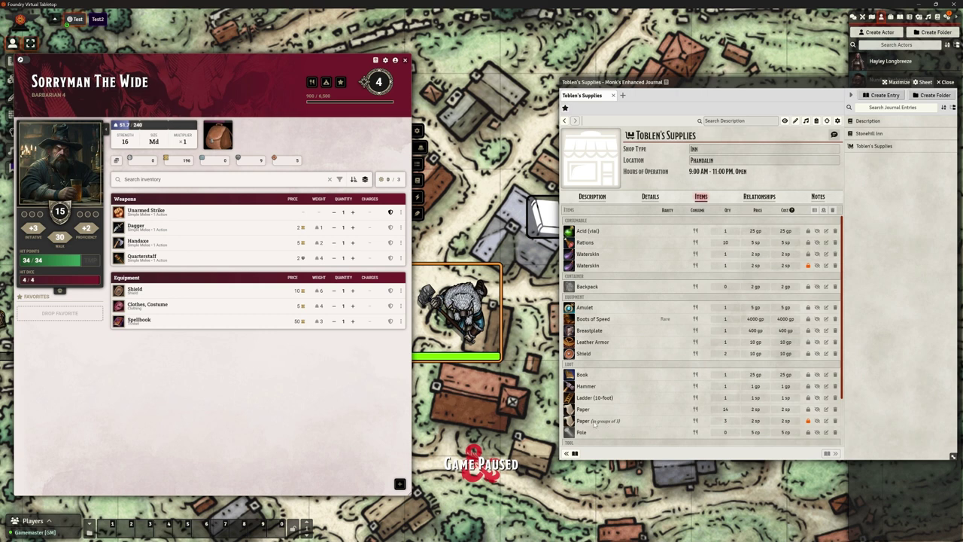
left_click(786, 421)
Unlock the Paper (in groups of 3) item in the shop's list.
left_click_drag(840, 81, 711, 52)
left_click(853, 17)
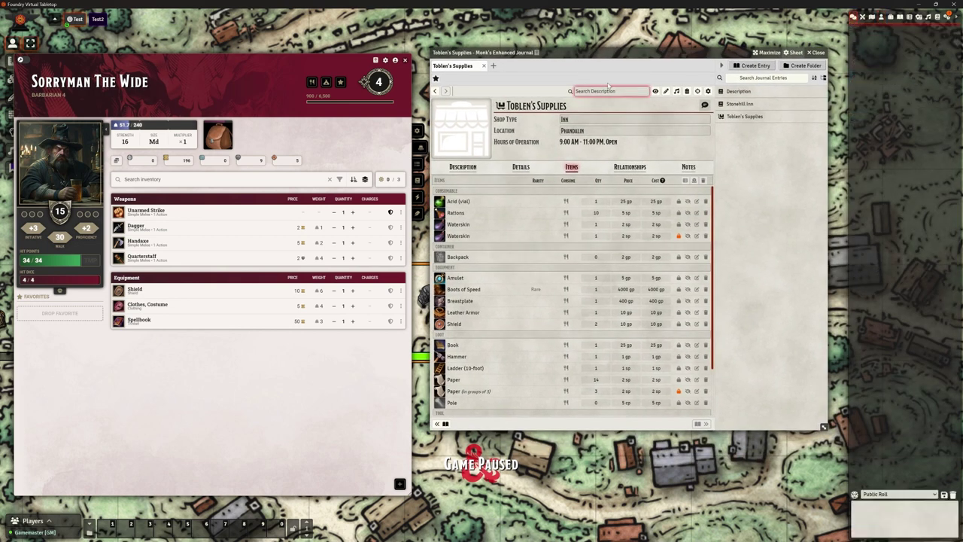
left_click_drag(587, 53, 626, 76)
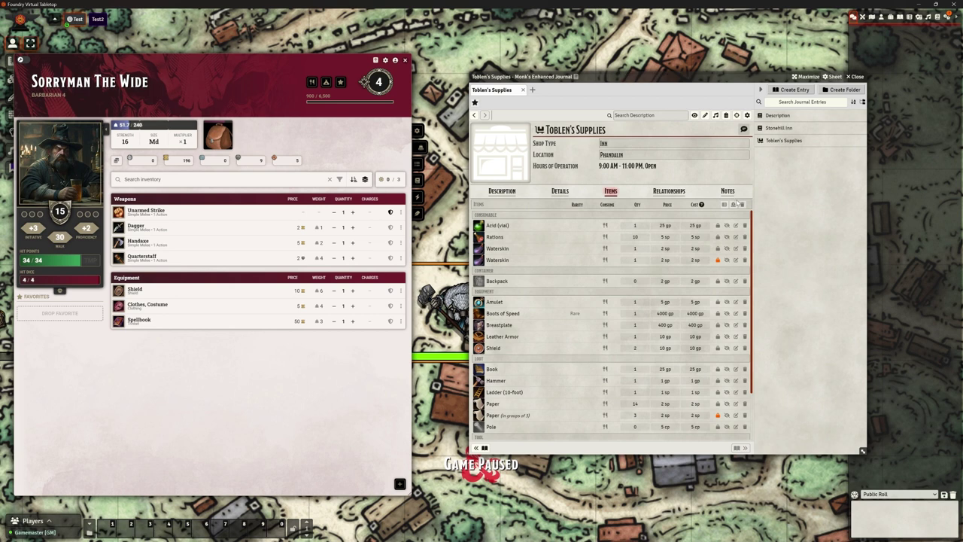
left_click(718, 415)
Set the first Waterskin's quantity to 2 and delete the duplicate Waterskin entry.
left_click(635, 249)
type("2")
left_click(745, 259)
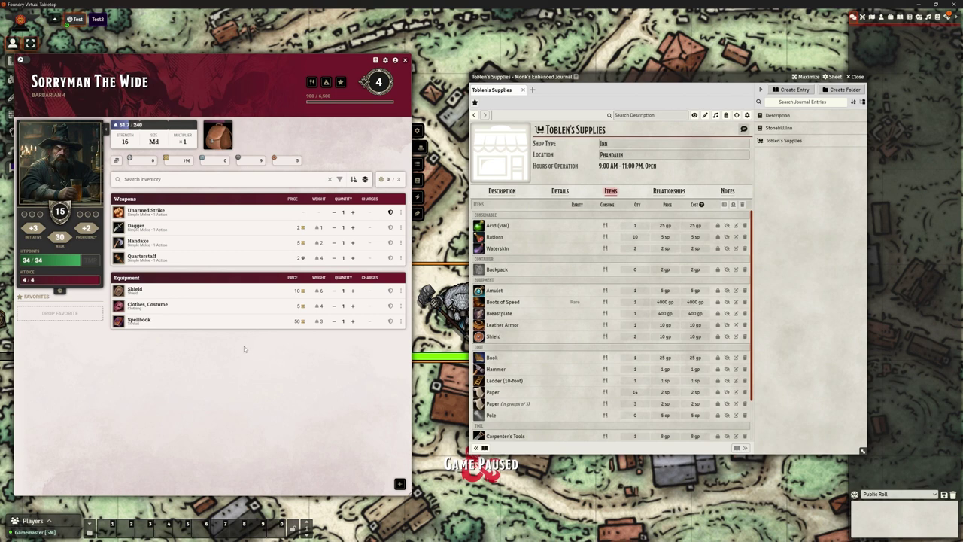
Close Sorryman's character sheet, leaving the shop journal over the map.
left_click_drag(634, 78, 674, 84)
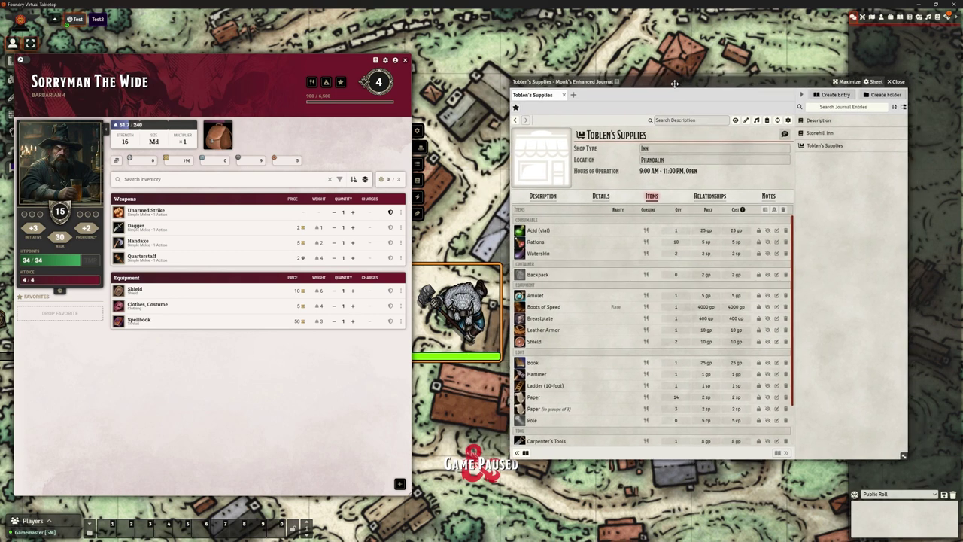
left_click(404, 60)
left_click_drag(653, 83, 406, 62)
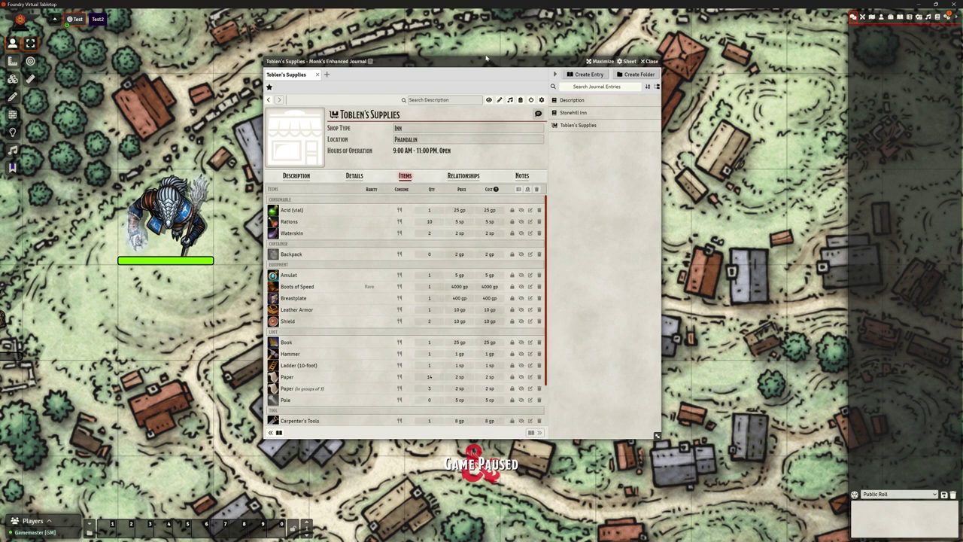
left_click_drag(485, 59, 569, 95)
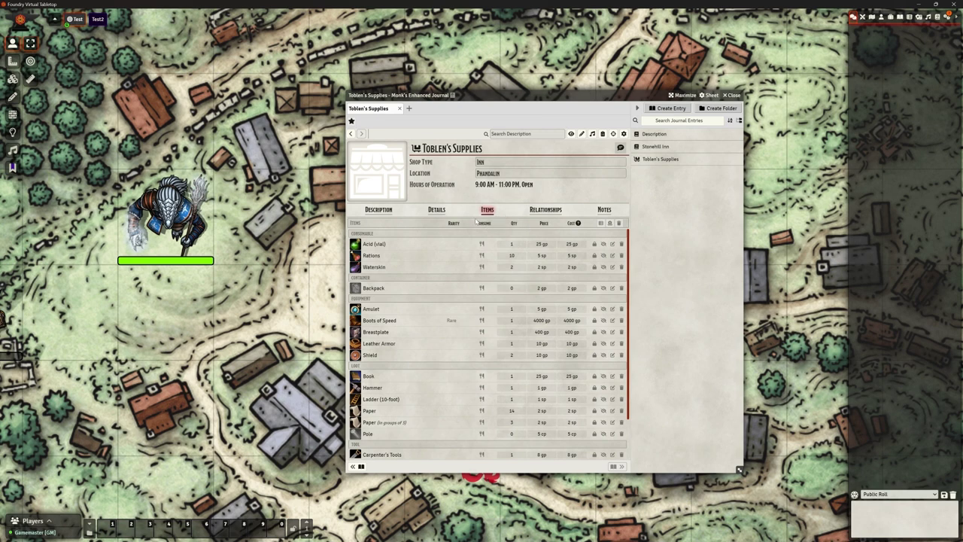
left_click(491, 134)
In Customise Page, untick Relationships and Notes and save the changes.
left_click(614, 134)
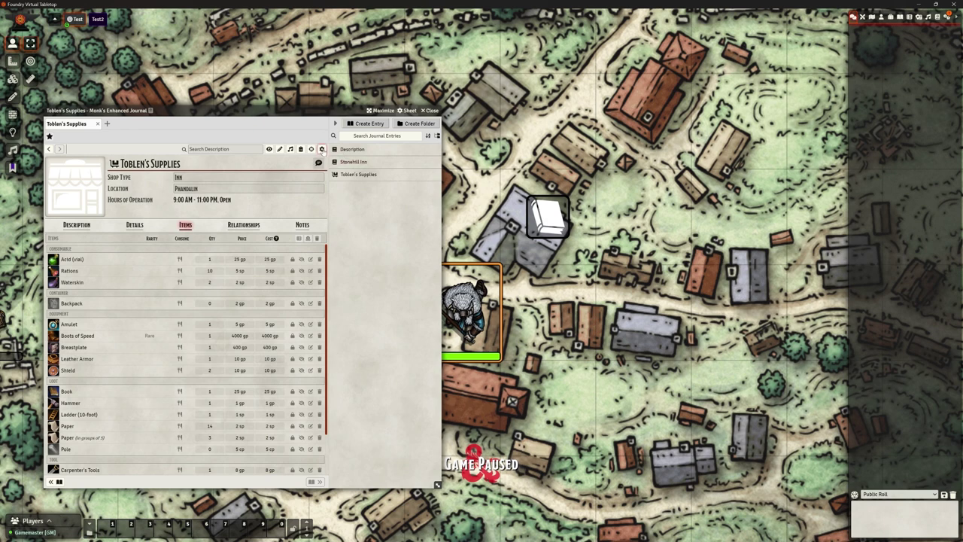
left_click_drag(311, 111, 512, 91)
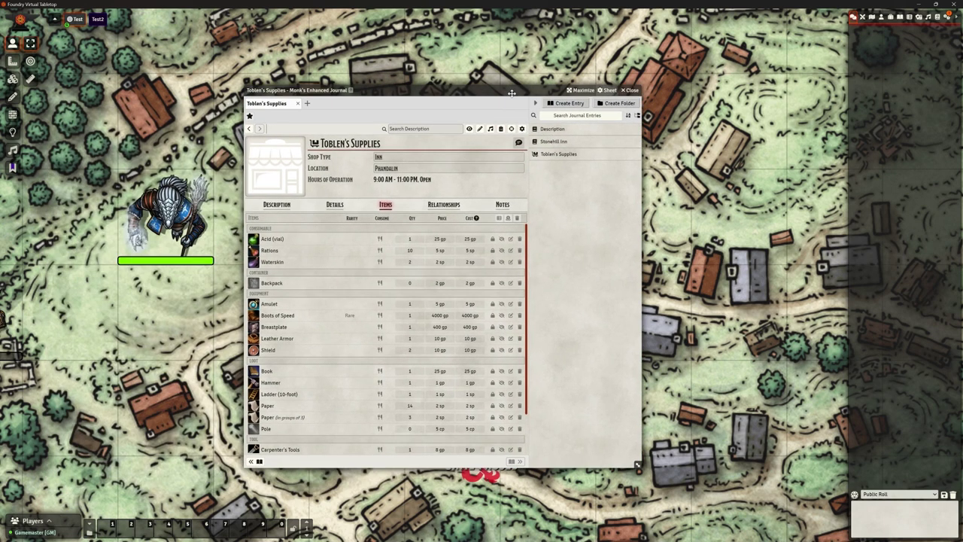
left_click(521, 128)
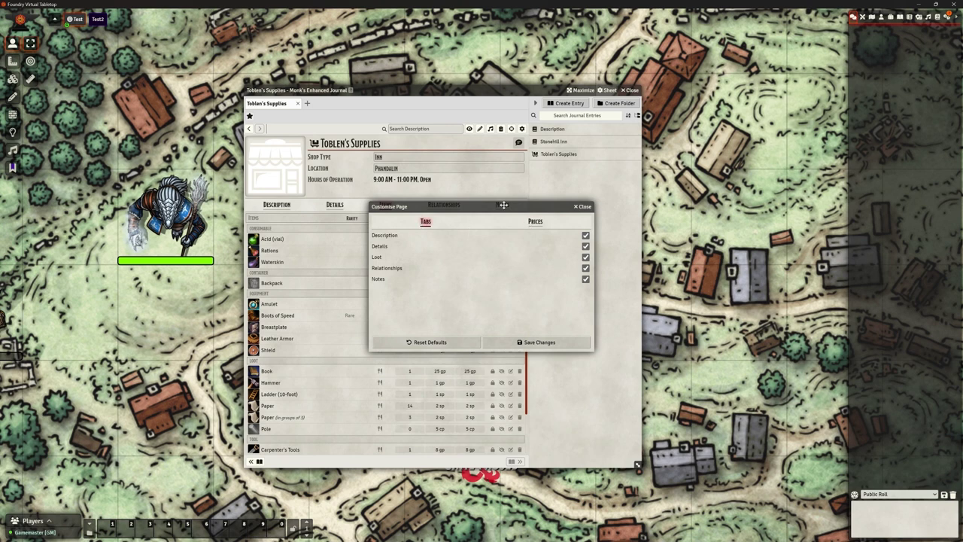
left_click_drag(487, 211, 482, 247)
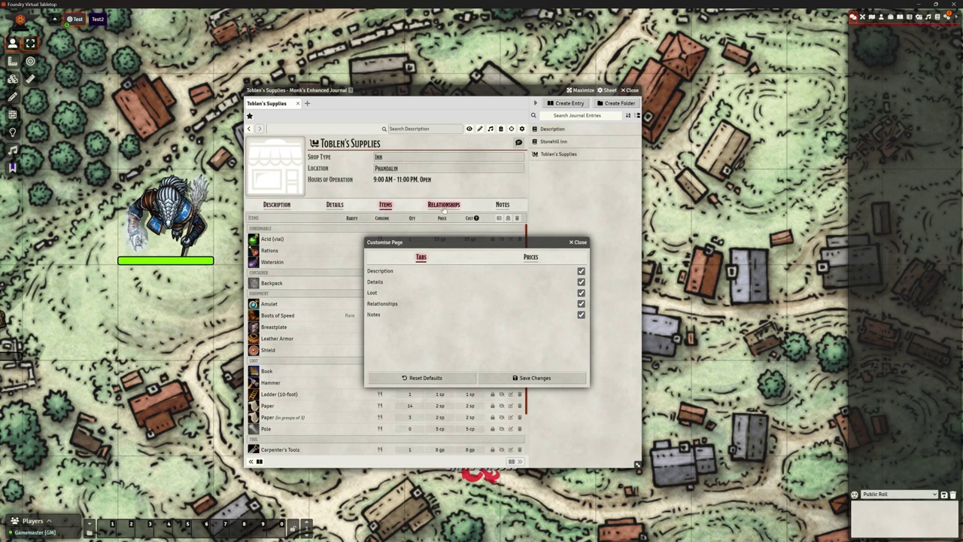
left_click(581, 304)
left_click(581, 314)
left_click(526, 378)
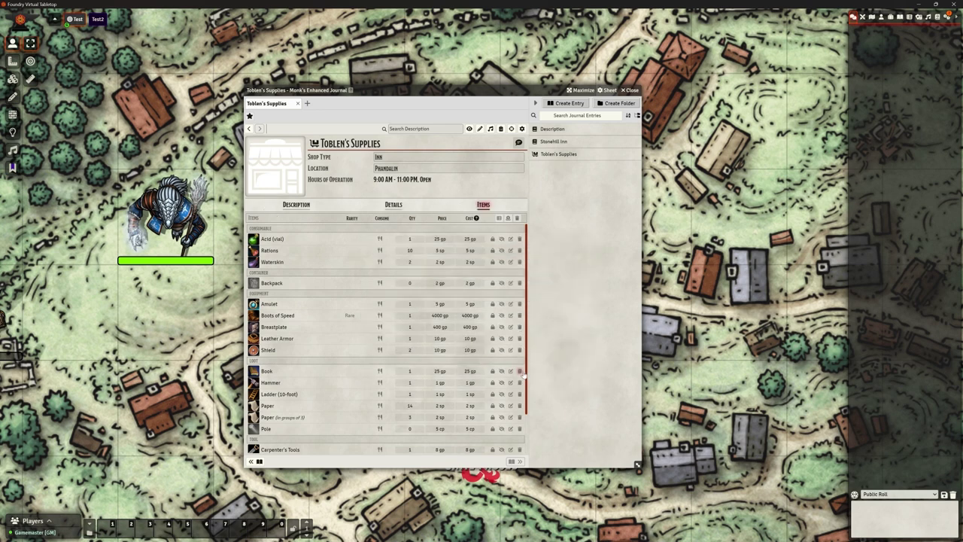
Check the remaining Description, Details and Items tabs of Toblen's Supplies.
left_click(295, 205)
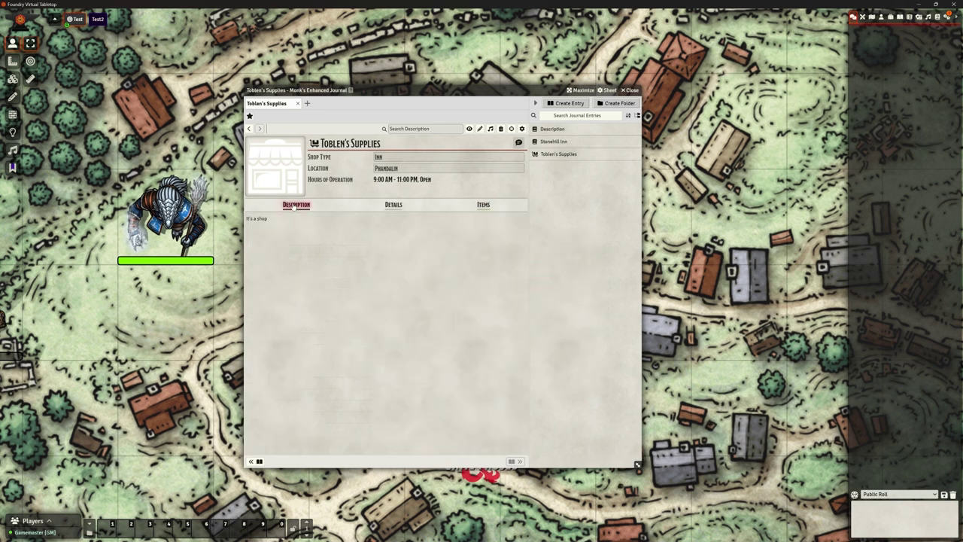
left_click(393, 205)
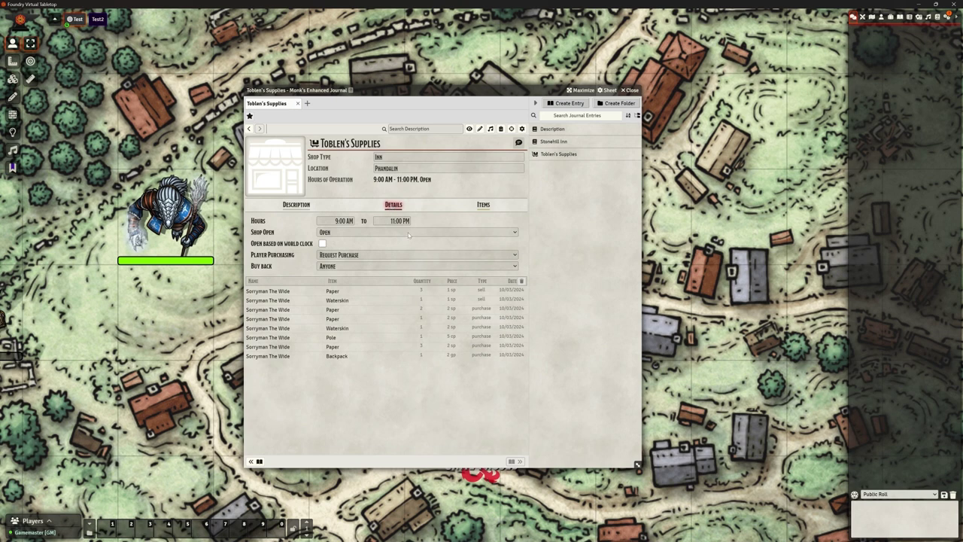
left_click(483, 205)
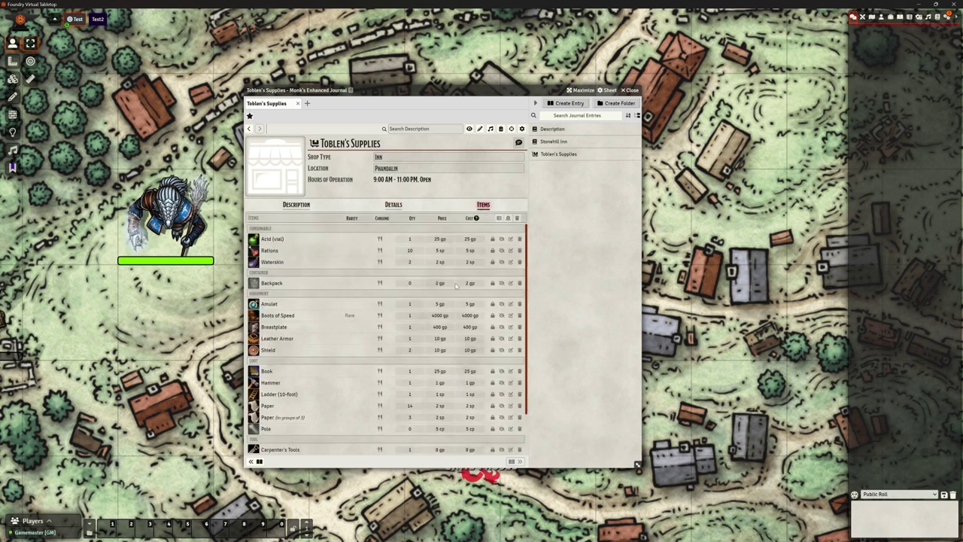
left_click(521, 128)
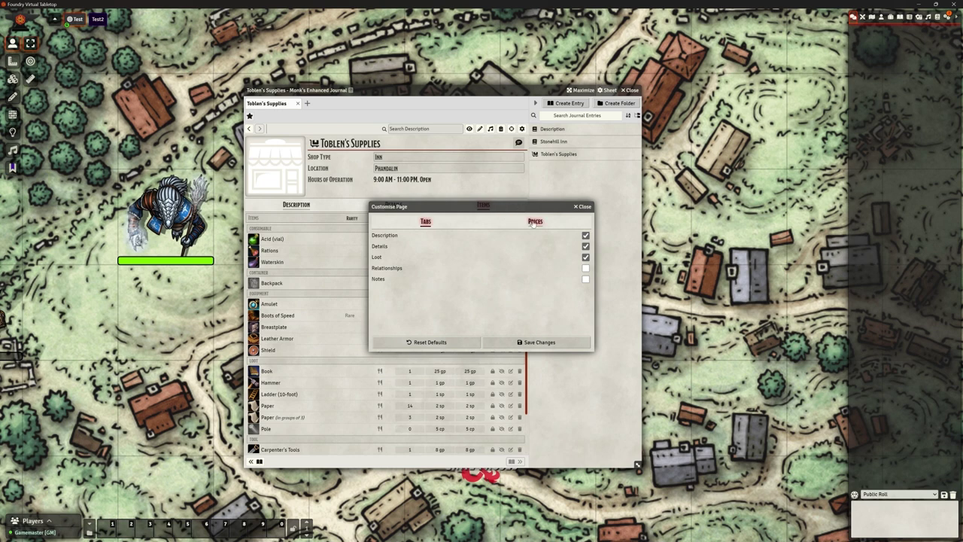
In the Prices tab, enter 1.2 for Default Sell and 0.8 for Default Buy Back.
left_click(534, 223)
left_click_drag(498, 207, 502, 173)
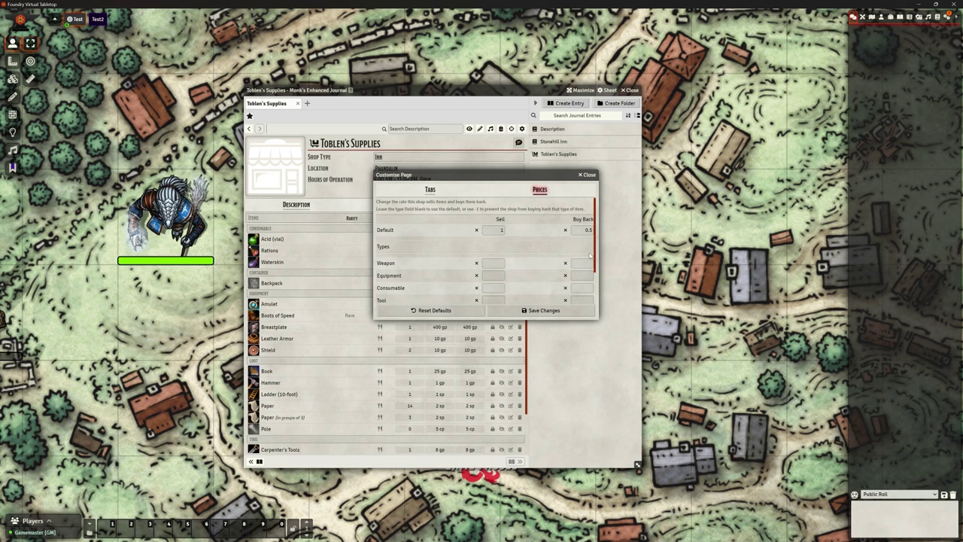
left_click(503, 230)
key("BackSpace")
type("1.2")
left_click(522, 246)
left_click(590, 231)
key("BackSpace")
type("8")
left_click(550, 247)
Change Default Buy Back from 0.8 to 1 and Default Sell from 1.2 to 1.
scroll(521, 245, "down", 1)
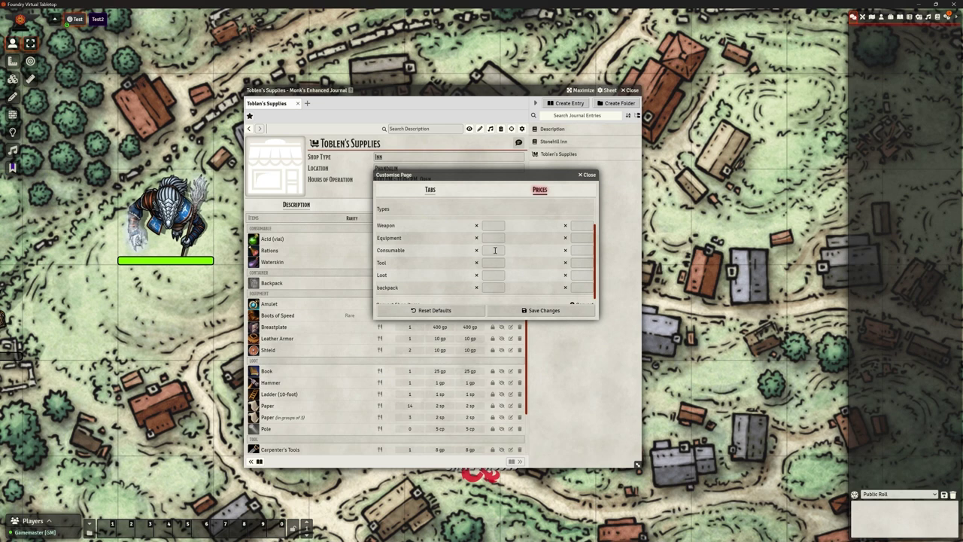
scroll(495, 250, "down", 1)
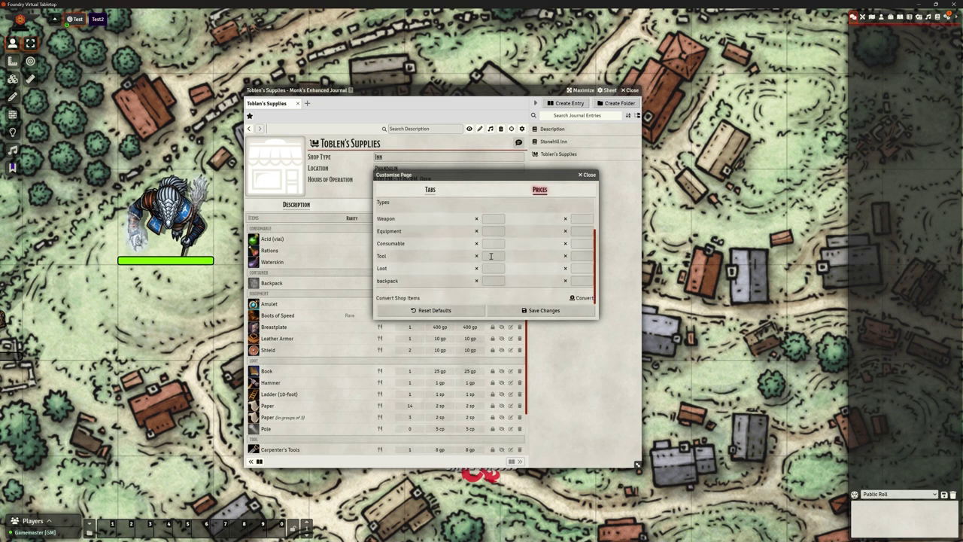
left_click(491, 256)
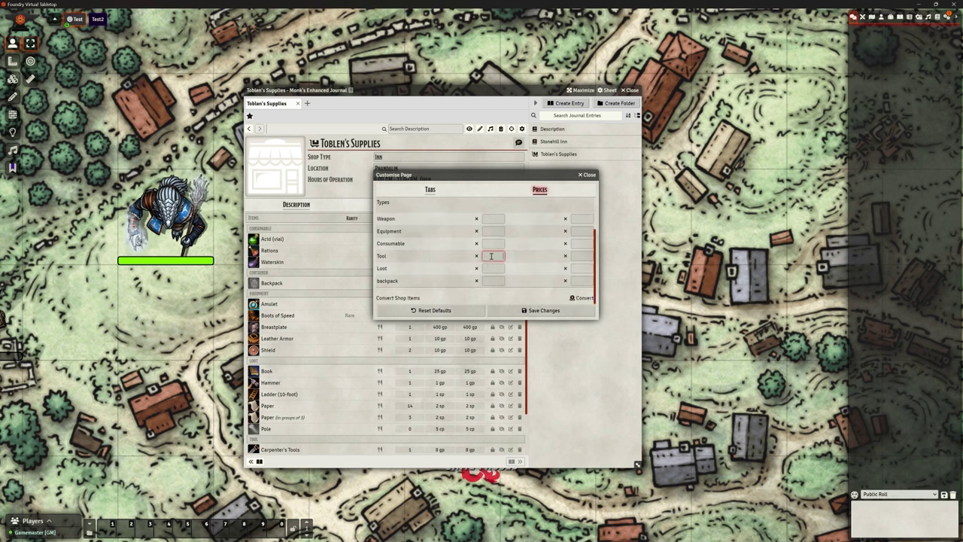
left_click(576, 255)
left_click(580, 243)
scroll(557, 267, "up", 1)
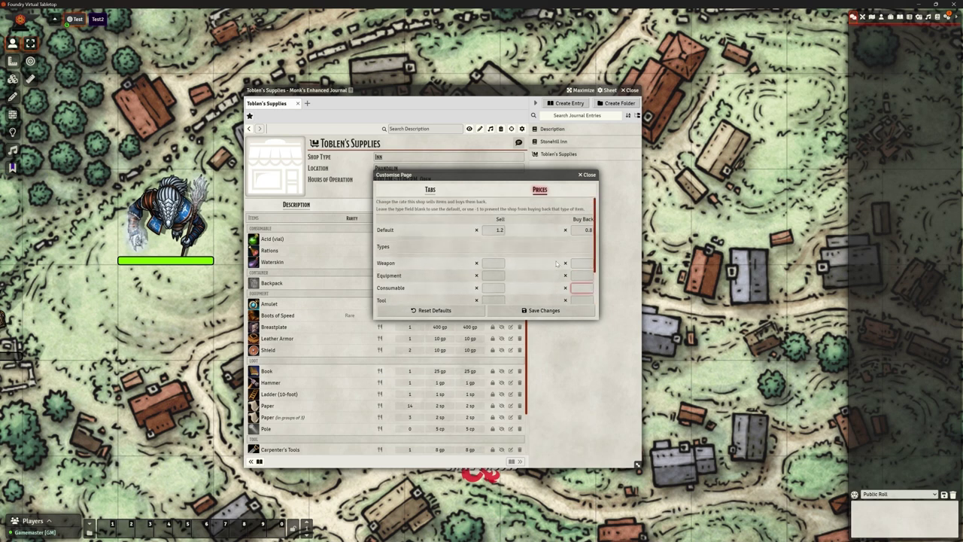
left_click(582, 229)
key("BackSpace")
key("BackSpace")
key("BackSpace")
type("1")
left_click(494, 229)
key("BackSpace")
key("BackSpace")
Save the prices, returning to the item list showing Boots of Speed at 6000 gp.
left_click(541, 310)
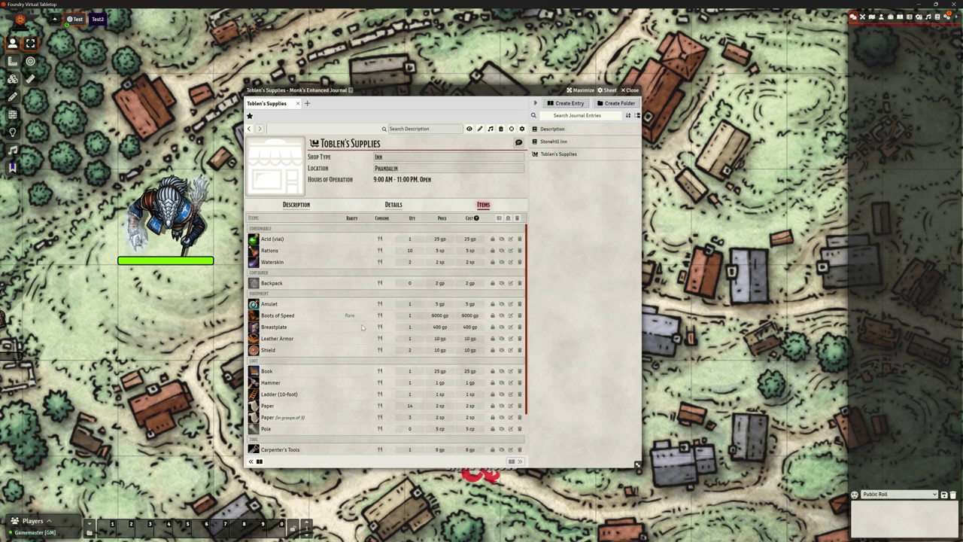
left_click(510, 316)
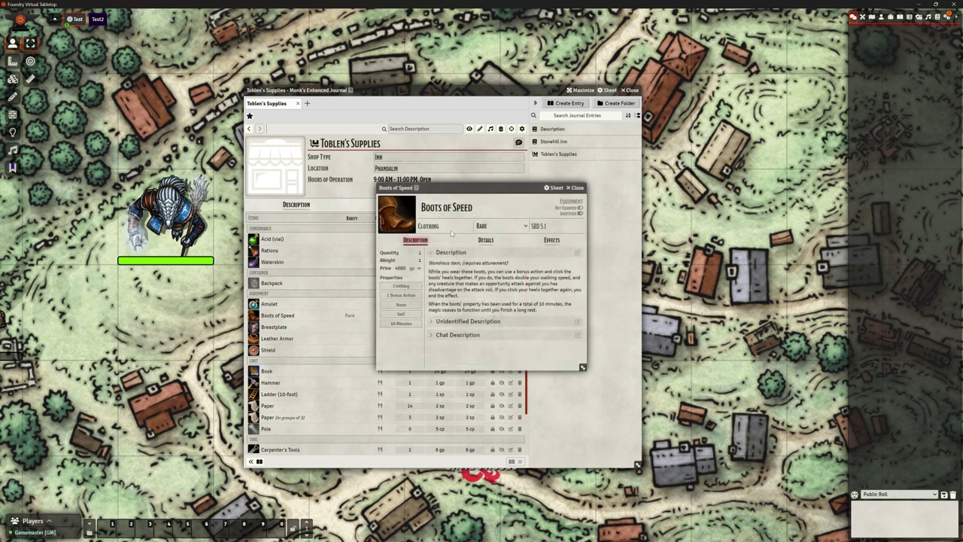
left_click(575, 188)
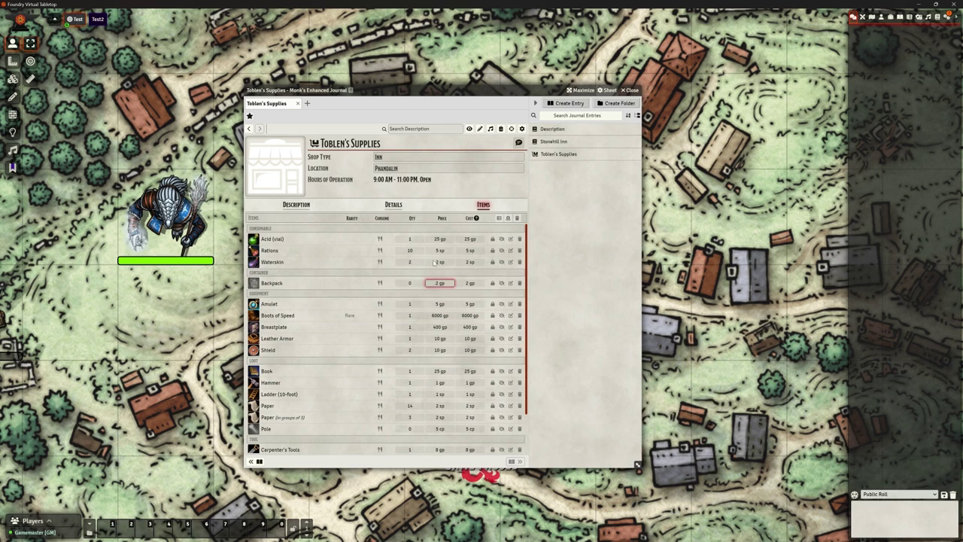
Reopen Sorryman's sheet as the Legacy 5e Character Sheet and show his inventory.
left_click_drag(431, 92, 681, 84)
double_click(466, 308)
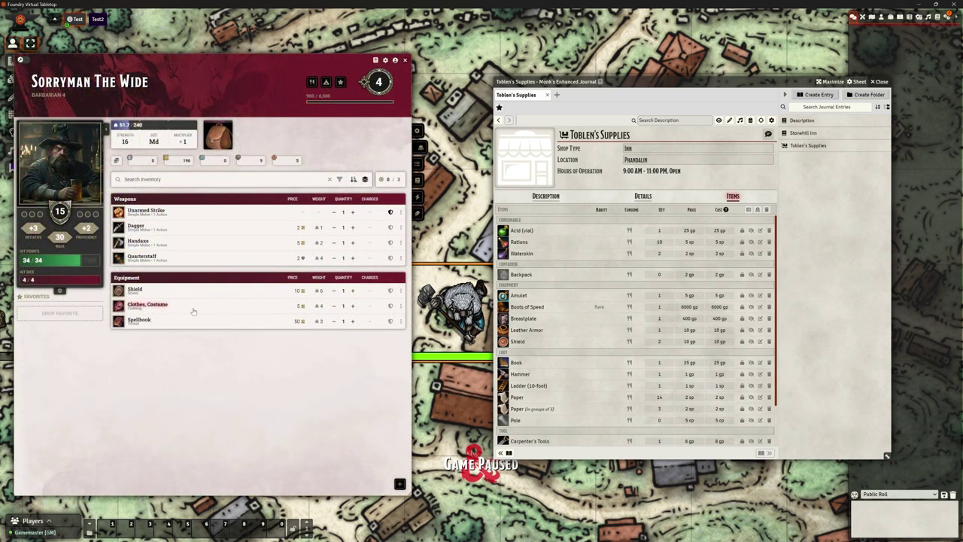
left_click(386, 61)
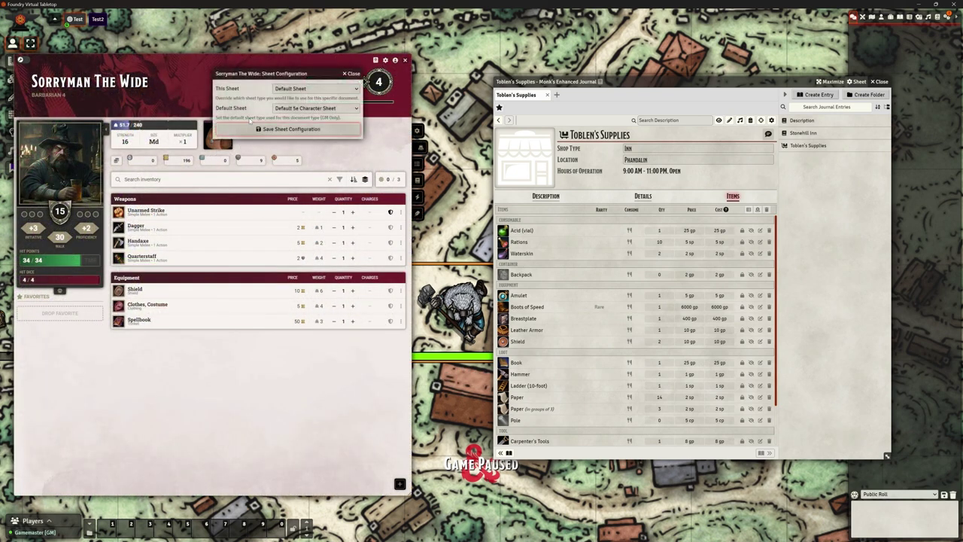
left_click(296, 89)
left_click(301, 104)
left_click(291, 129)
left_click_drag(331, 145, 198, 114)
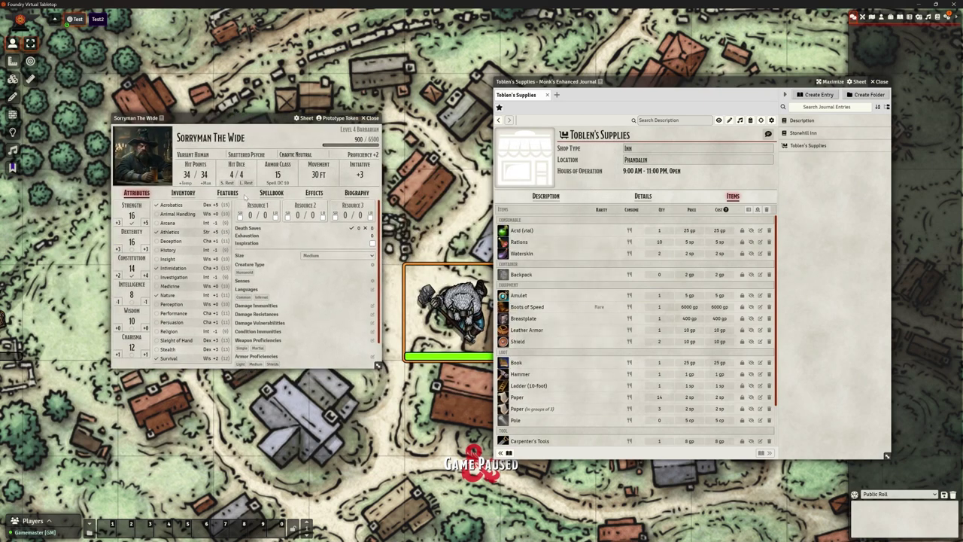
left_click(183, 193)
left_click_drag(376, 366, 434, 515)
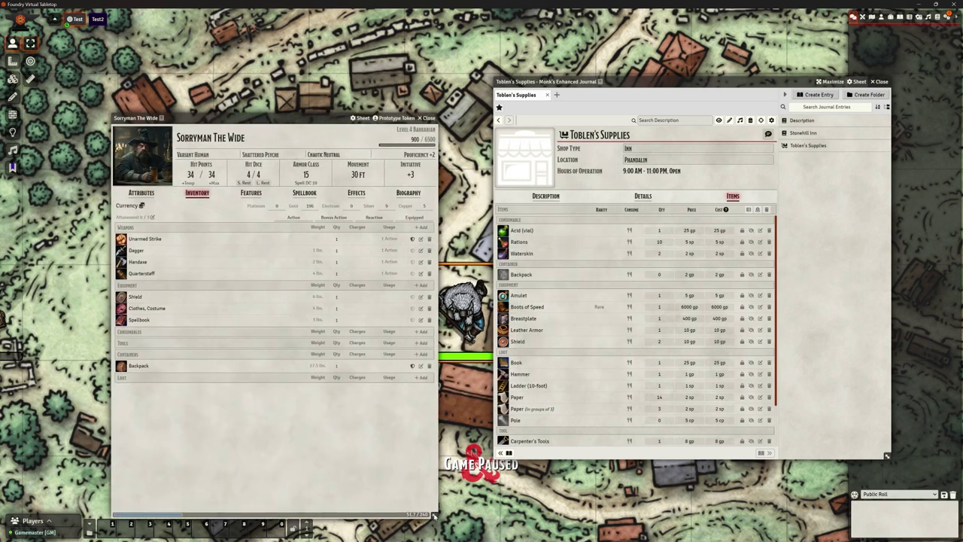
Set the Ladder (10-foot) price to 1 gp and Sorryman's gold to 196.
left_click(689, 385)
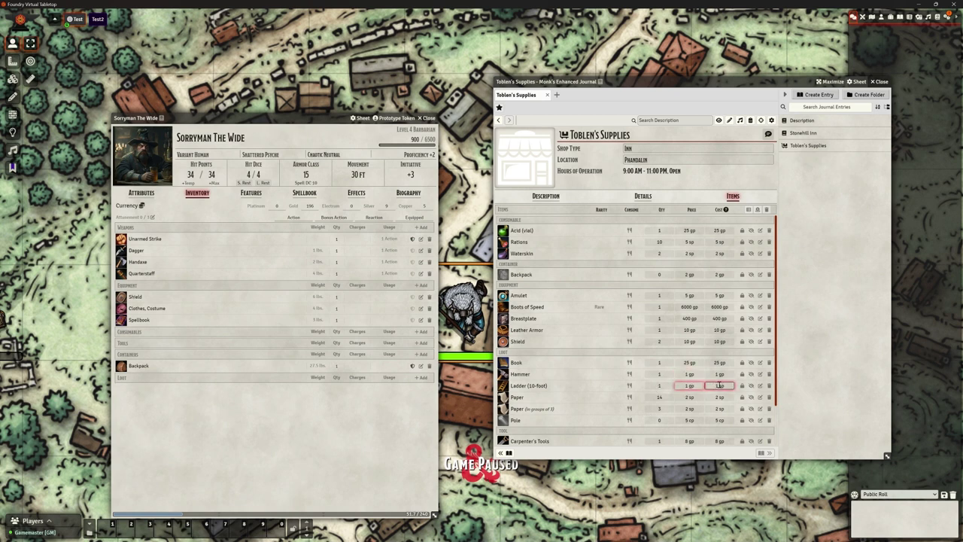
left_click(721, 385)
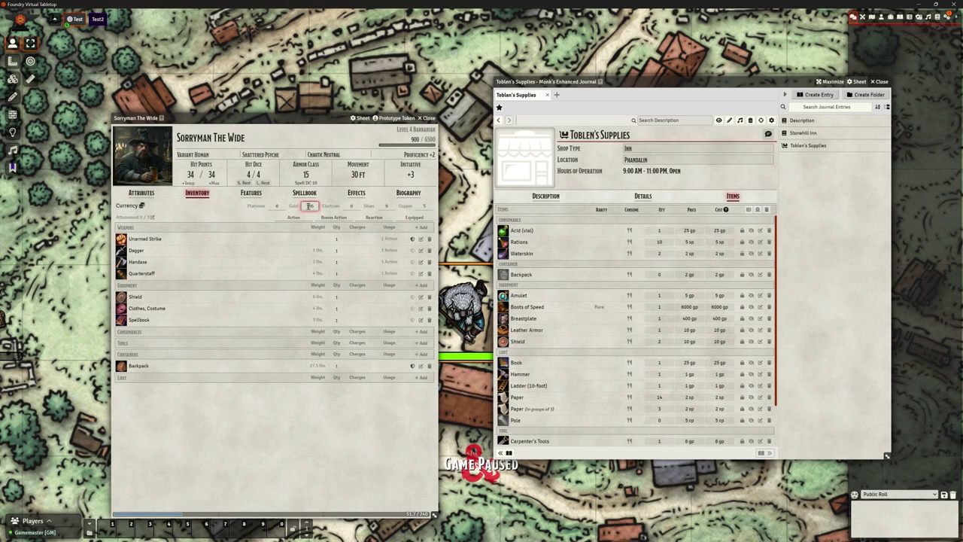
type("196")
key("Return")
Buy the Ladder (10-foot) into Sorryman's inventory, then sell it back to the shop.
left_click_drag(521, 387, 255, 431)
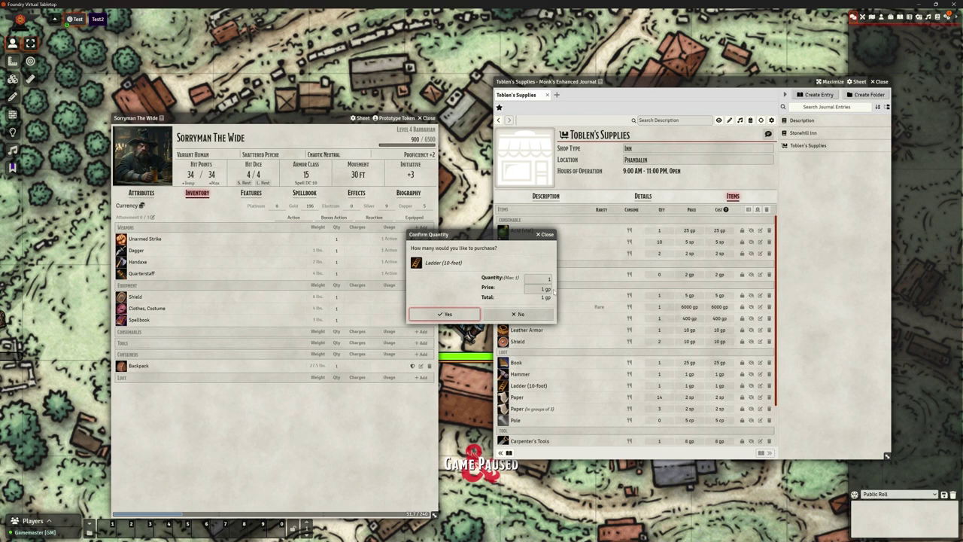
left_click(458, 314)
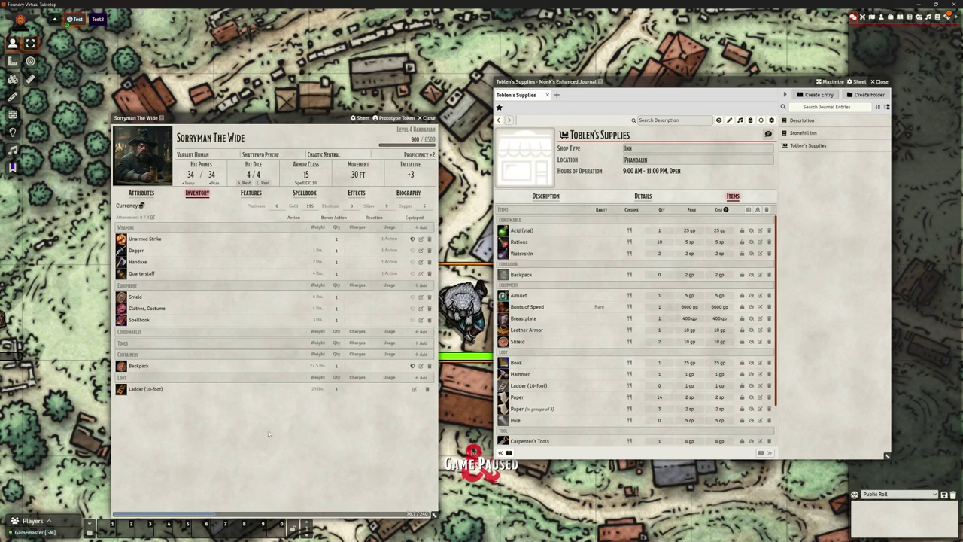
left_click_drag(130, 391, 583, 381)
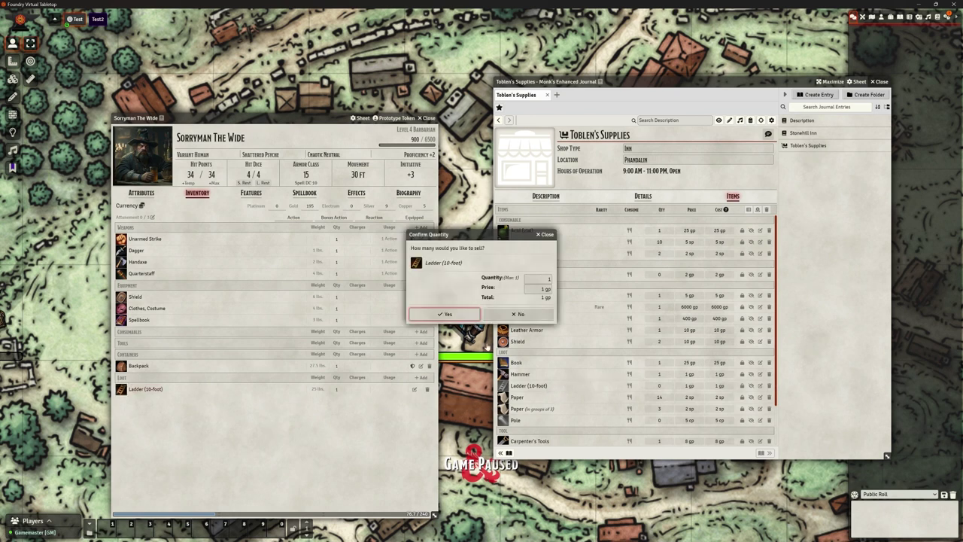
left_click(447, 314)
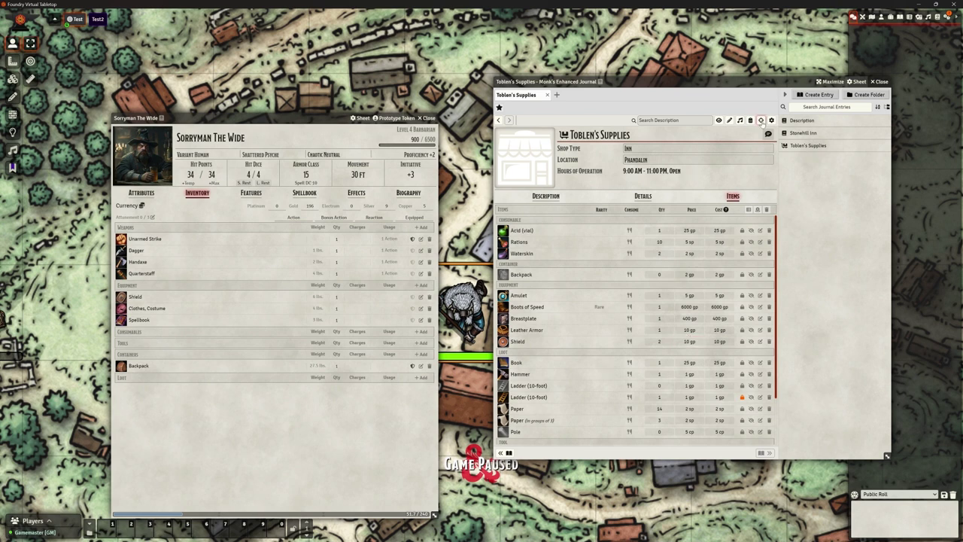
Set the shop's Default Buy Back rate to 0.5 in the Prices settings and save.
left_click(771, 119)
left_click(535, 222)
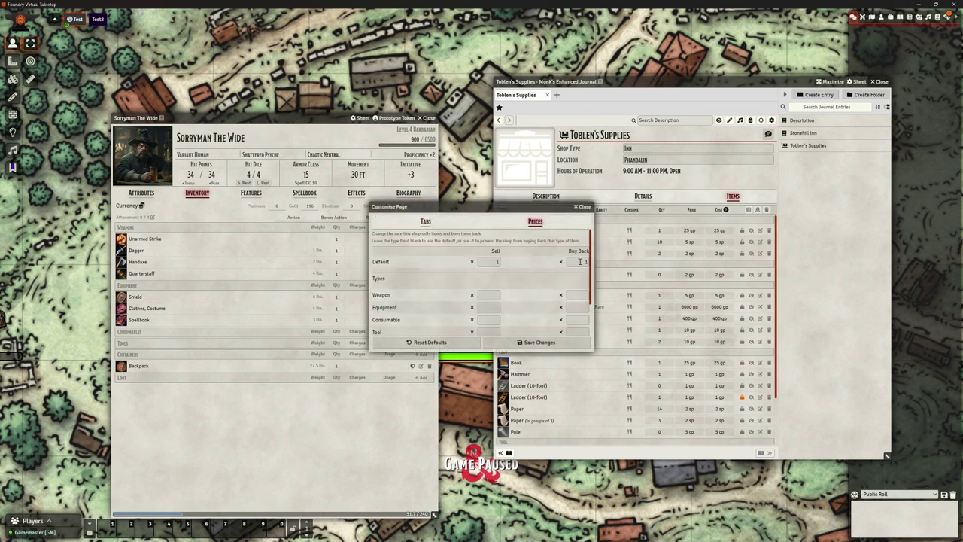
left_click(577, 261)
type("0.5")
left_click(520, 346)
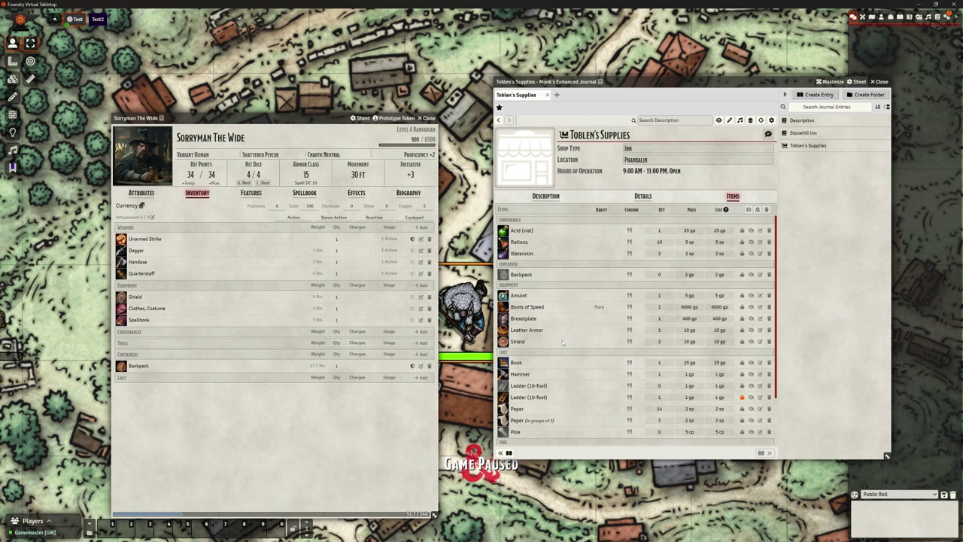
left_click(686, 320)
Close the Toblen's Supplies journal and Sorryman's sheet, then zoom out the town map.
left_click(880, 82)
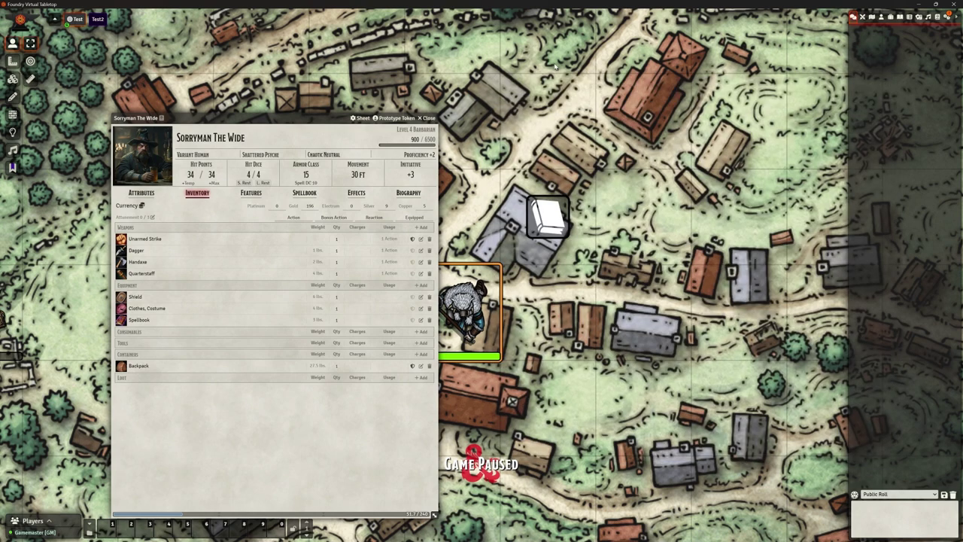
left_click(429, 118)
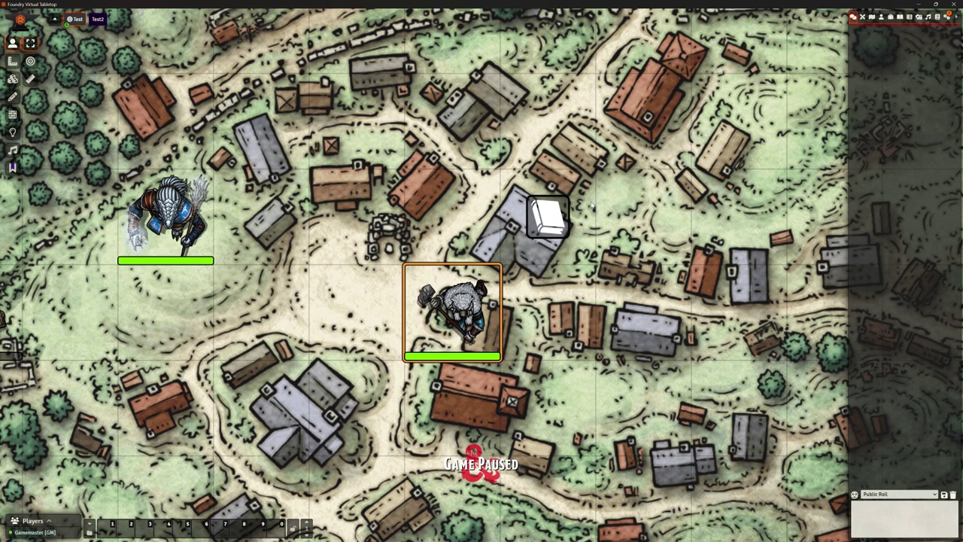
scroll(587, 202, "down", 1)
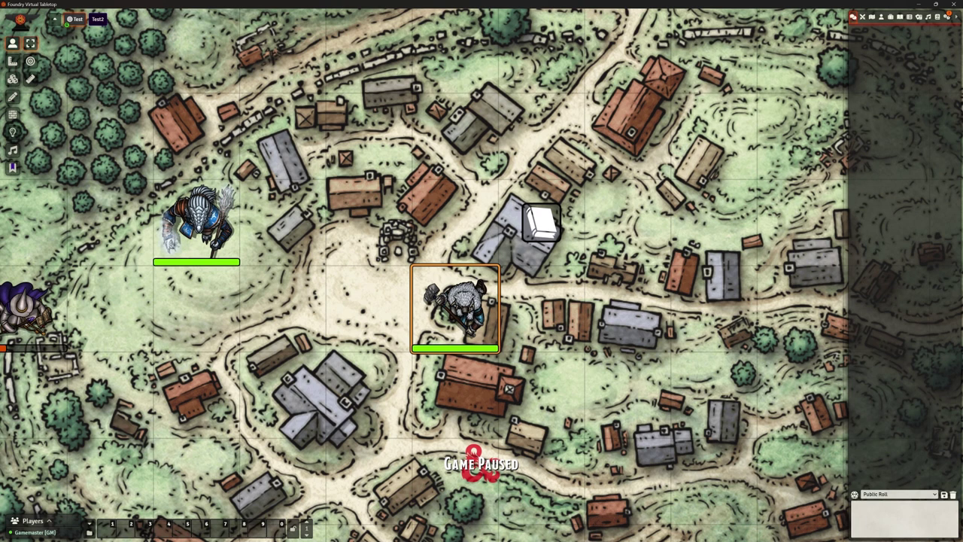
Open the Items (SRD) compendium and expand its Food folder to show Feed, Rations and Waterskin.
left_click(937, 17)
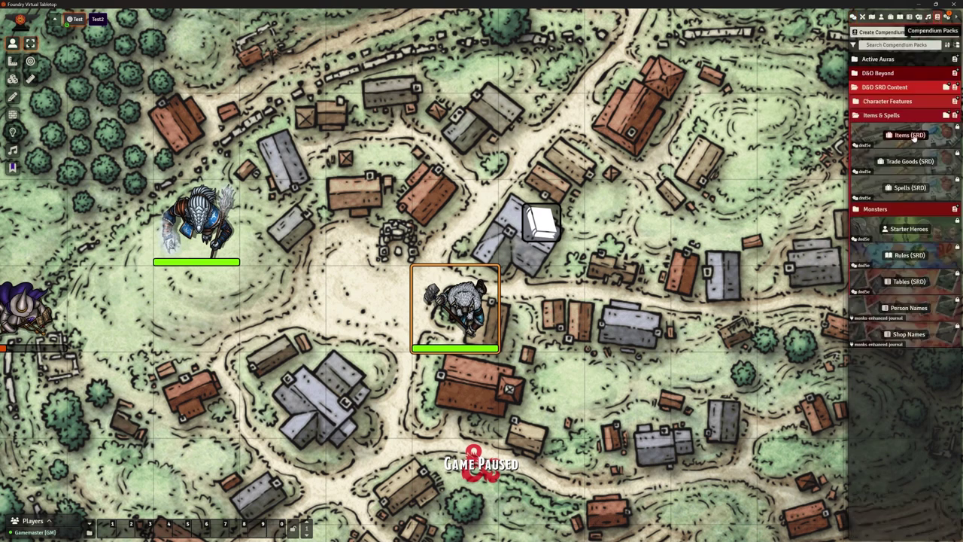
left_click(909, 134)
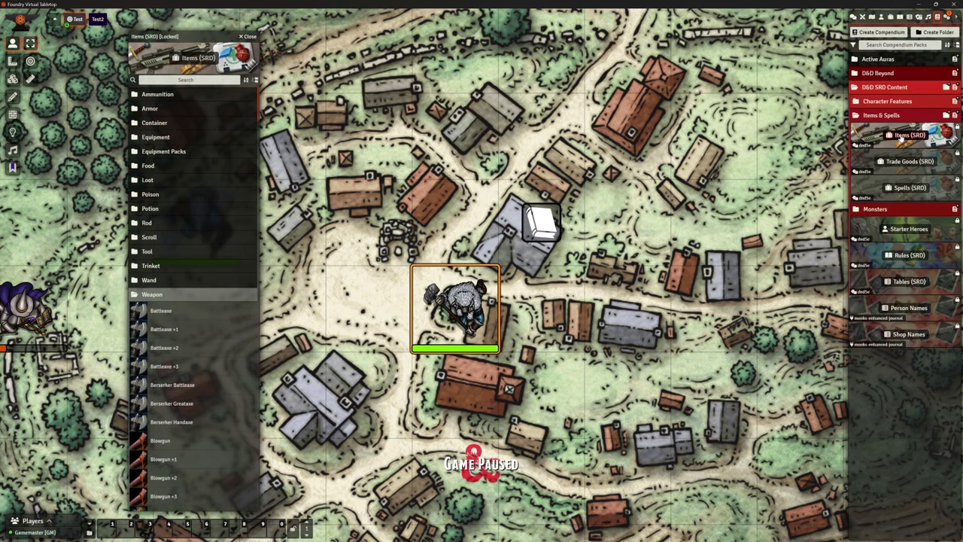
left_click(163, 295)
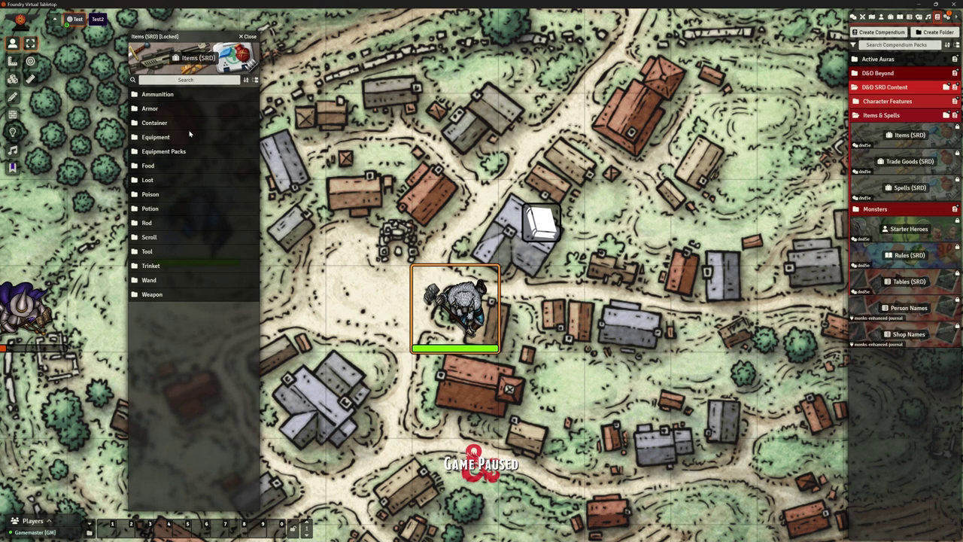
left_click(149, 166)
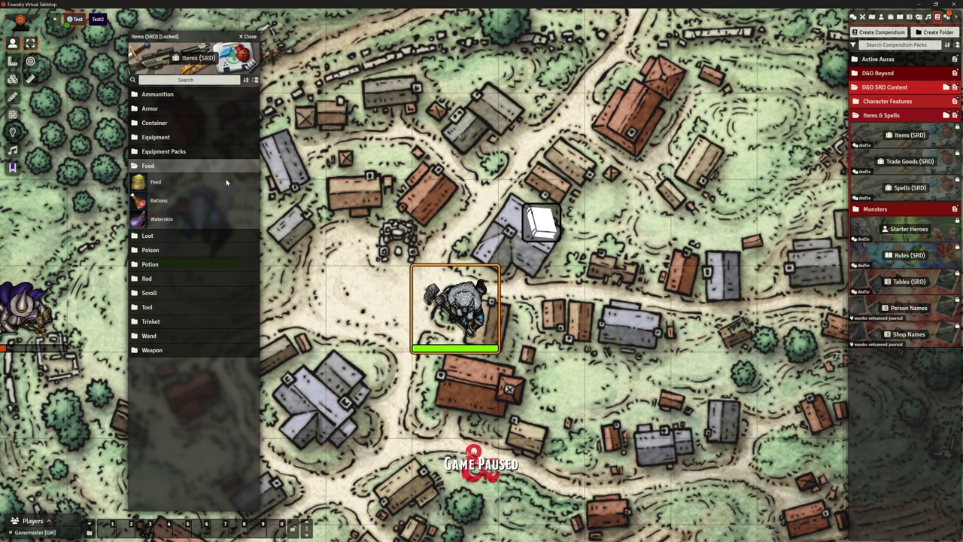
Import Rations from the SRD into the world Items, then close its sheet and the compendium.
right_click(157, 217)
left_click(154, 217)
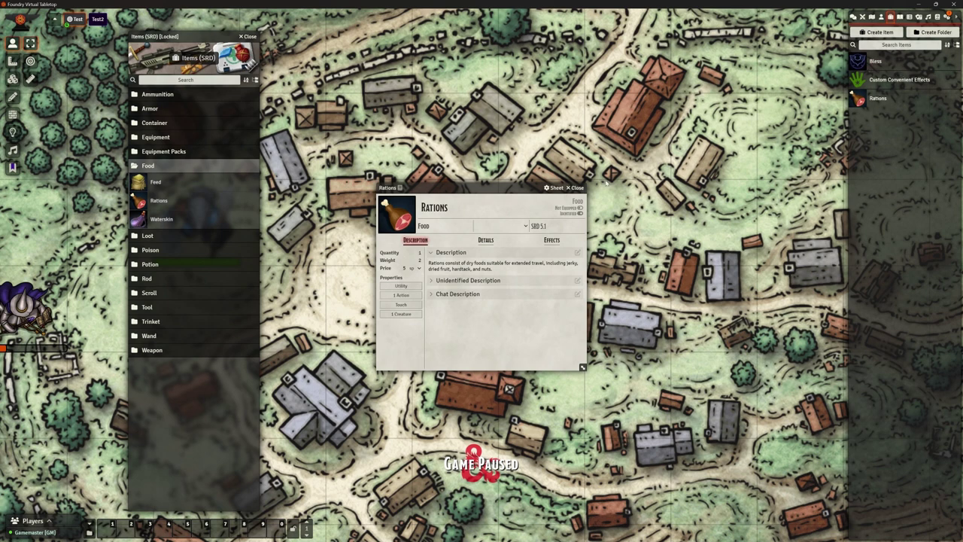
left_click(576, 188)
left_click(249, 36)
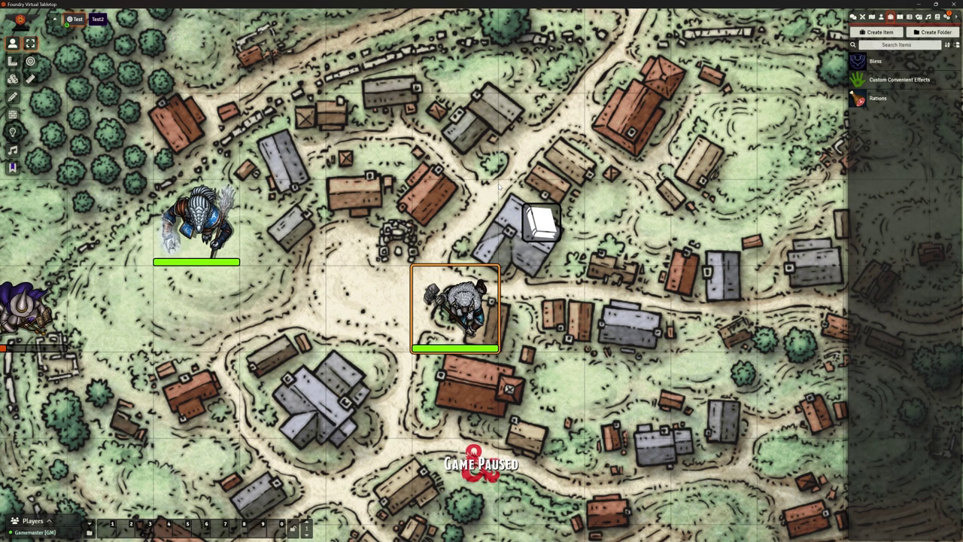